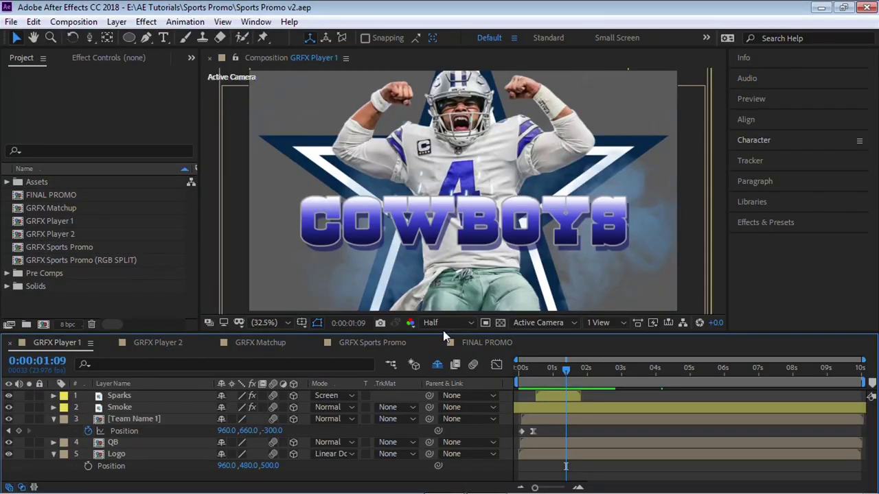
pyautogui.click(163, 343)
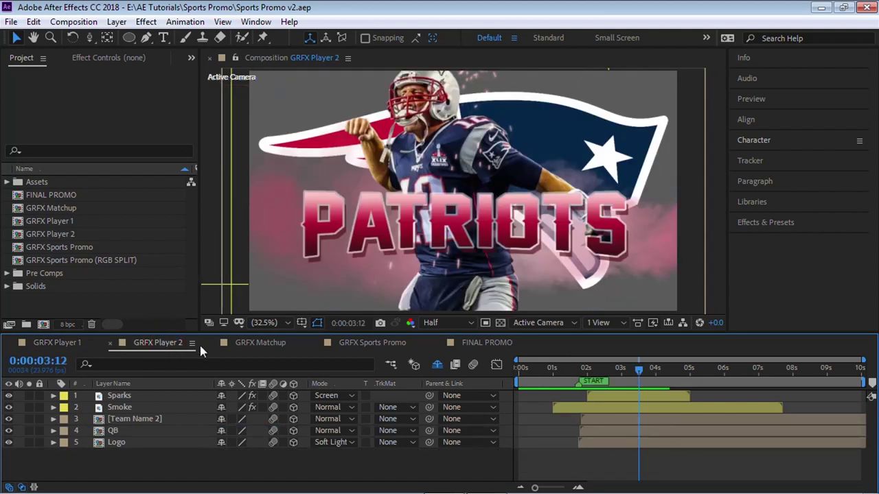
pyautogui.click(278, 343)
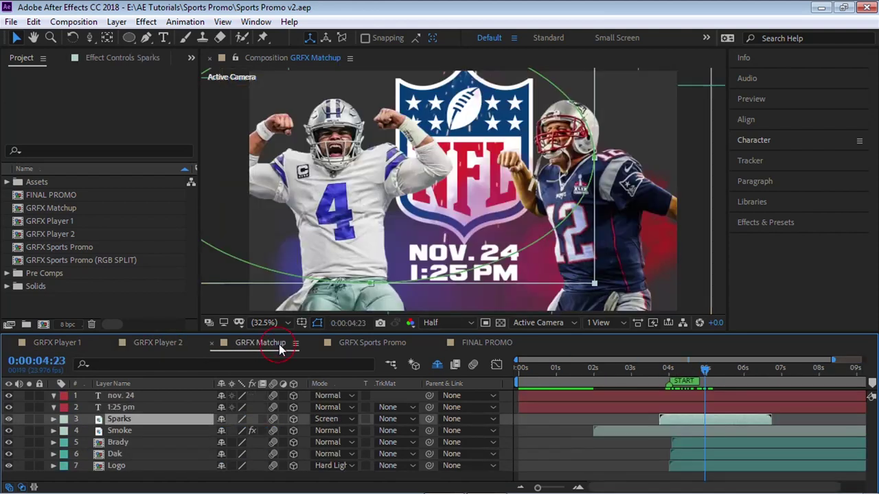
pyautogui.click(381, 342)
pyautogui.click(674, 369)
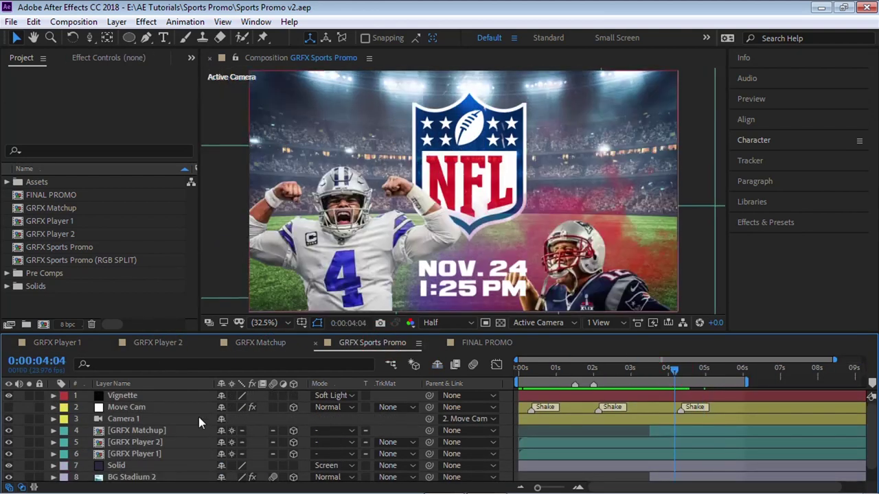
pyautogui.click(151, 453)
pyautogui.keyDown('shift'); pyautogui.click(209, 434); pyautogui.keyUp('shift')
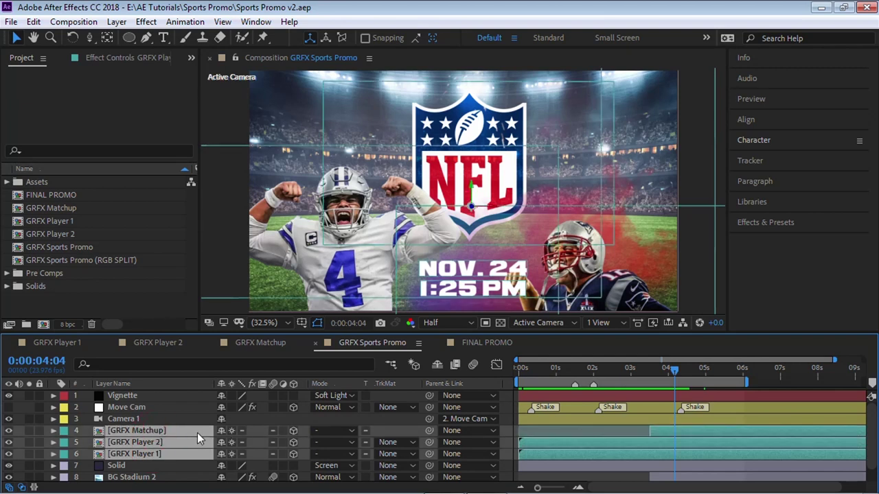
pyautogui.click(127, 418)
pyautogui.keyDown('shift'); pyautogui.click(139, 409); pyautogui.keyUp('shift')
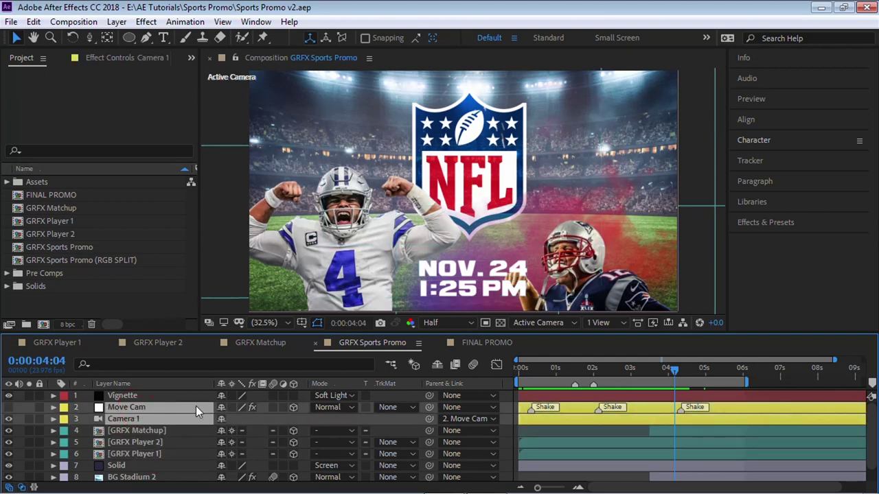
pyautogui.click(57, 342)
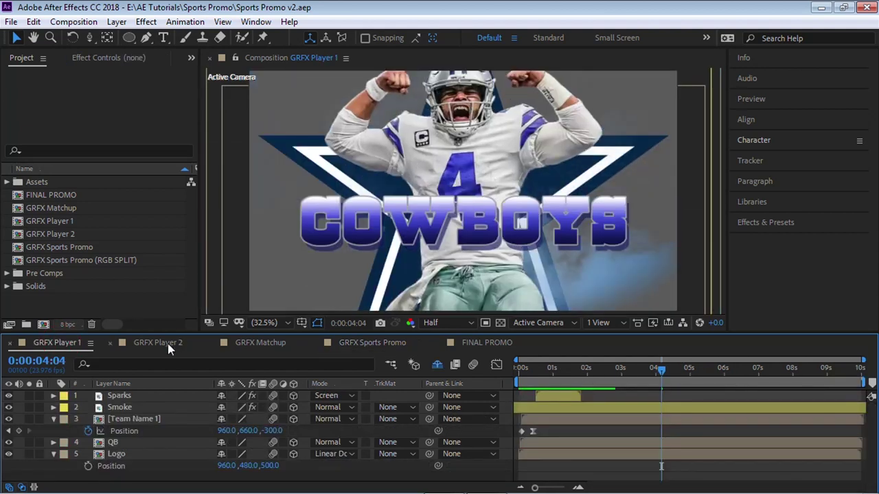
pyautogui.click(162, 343)
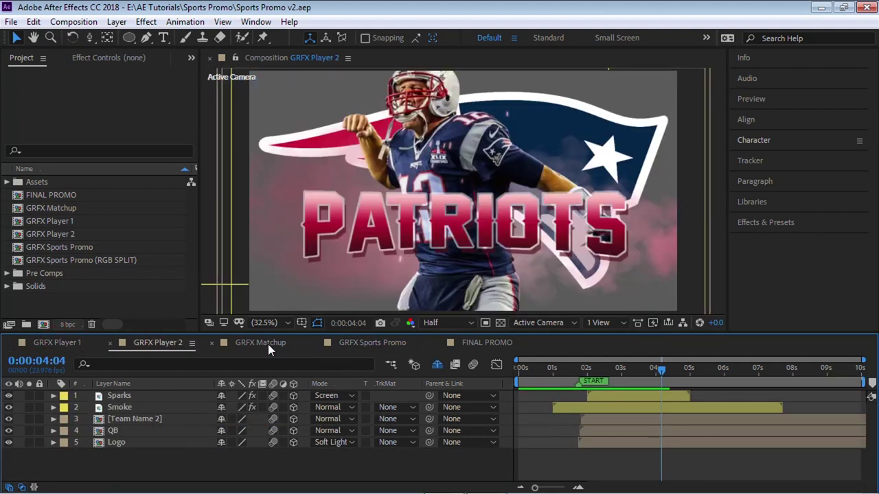
pyautogui.click(269, 344)
pyautogui.click(381, 343)
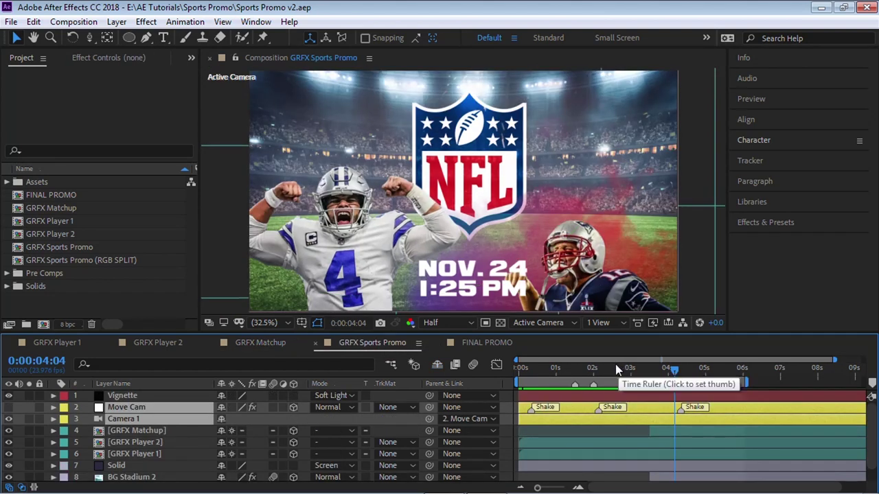
# Return to GRFX Player 1 and orbit Custom View 1 to see layer depth at 0:00:01:06
pyautogui.click(61, 342)
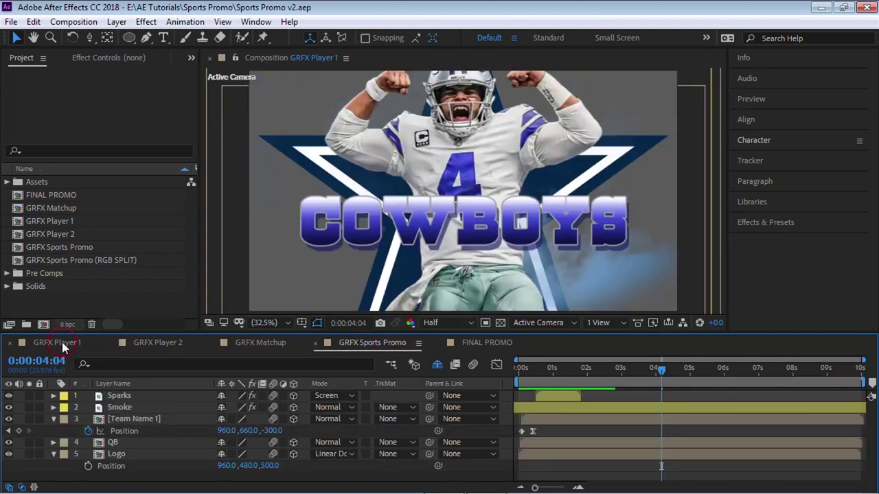
pyautogui.click(540, 324)
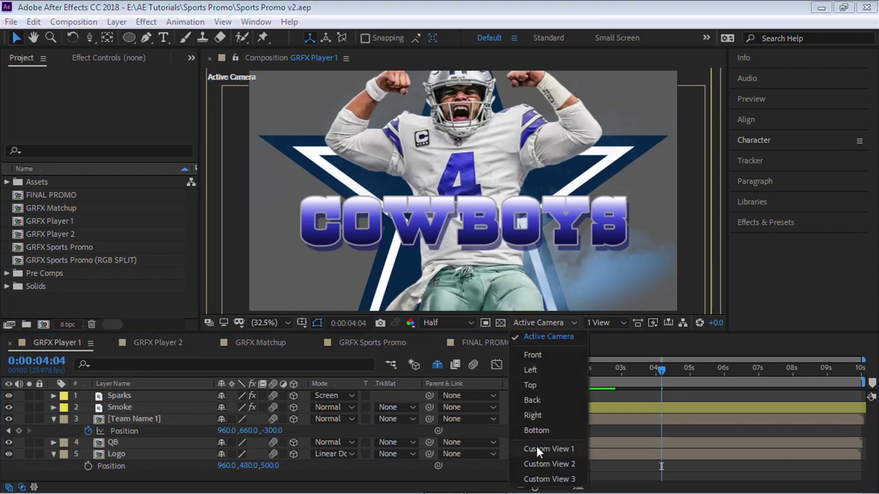
pyautogui.click(565, 448)
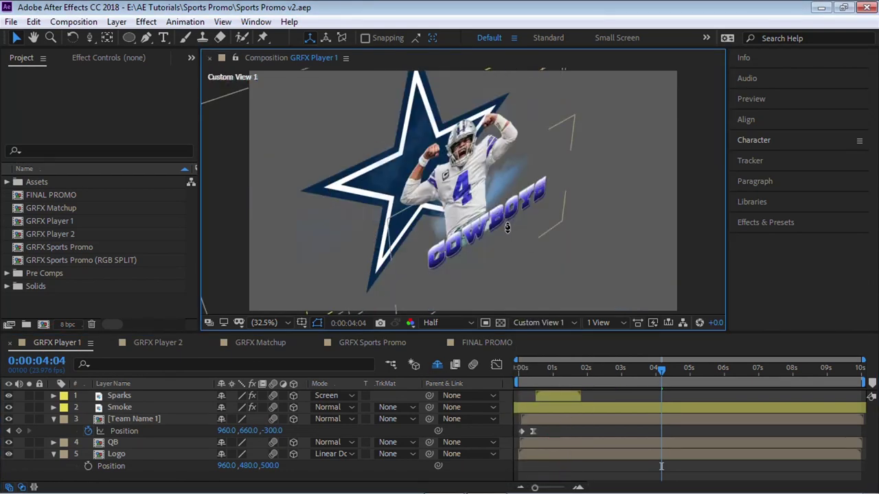
pyautogui.press('c')
pyautogui.moveTo(510, 231); pyautogui.dragTo(391, 324)
pyautogui.click(561, 369)
# Select all layers to show their bounds, then deselect and narrow the timeline to 0–4 s at frame 0
pyautogui.click(119, 396)
pyautogui.hotkey('ctrl', 'a')
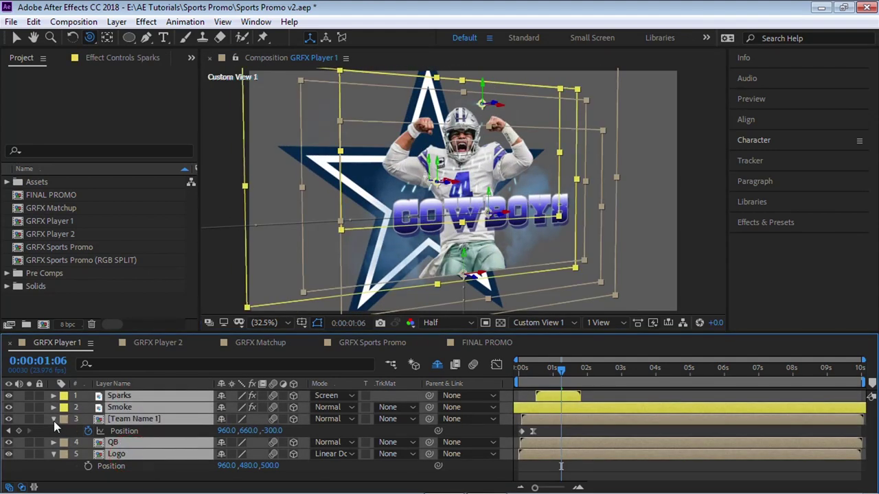
pyautogui.click(55, 419)
pyautogui.click(245, 471)
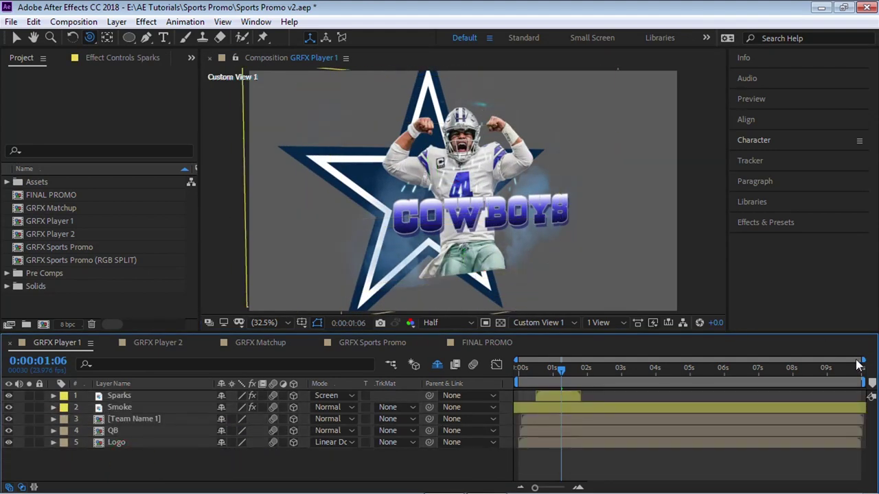
pyautogui.moveTo(864, 359); pyautogui.dragTo(657, 359)
pyautogui.moveTo(529, 376); pyautogui.dragTo(517, 376)
# Switch back to Active Camera, solo the Logo layer and preview its star Scale animation
pyautogui.click(117, 443)
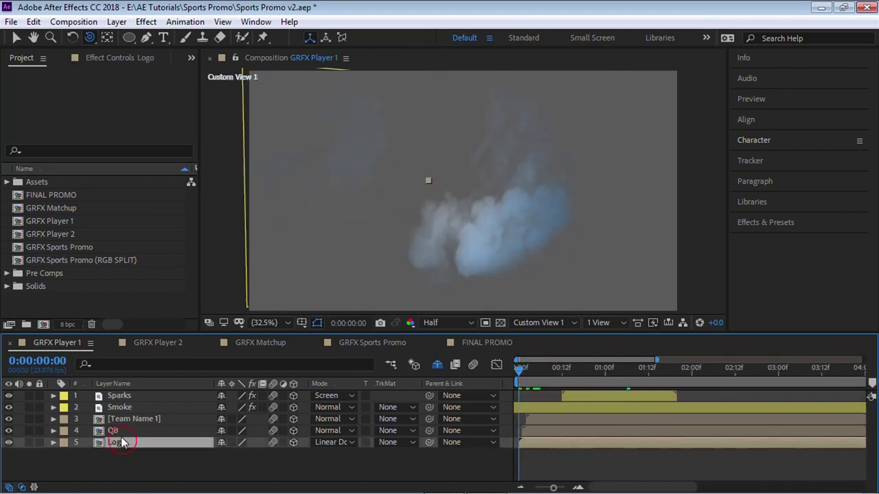
pyautogui.click(543, 322)
pyautogui.click(548, 336)
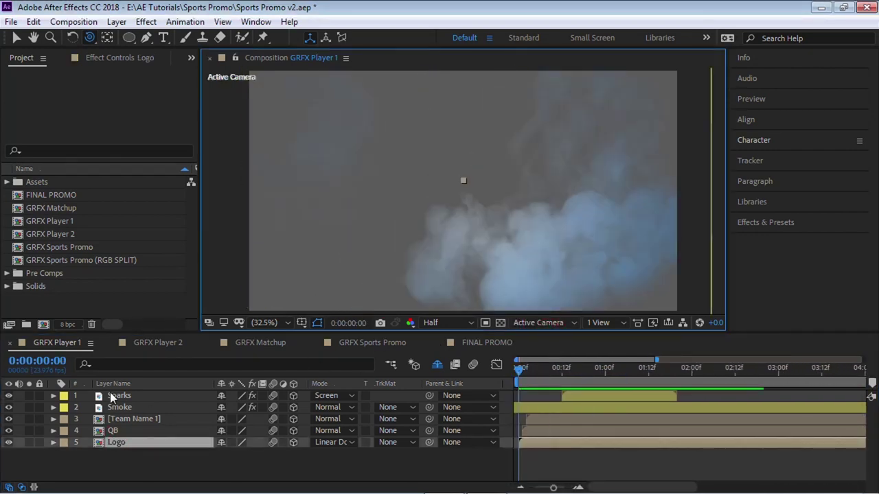
pyautogui.click(29, 443)
pyautogui.press('s')
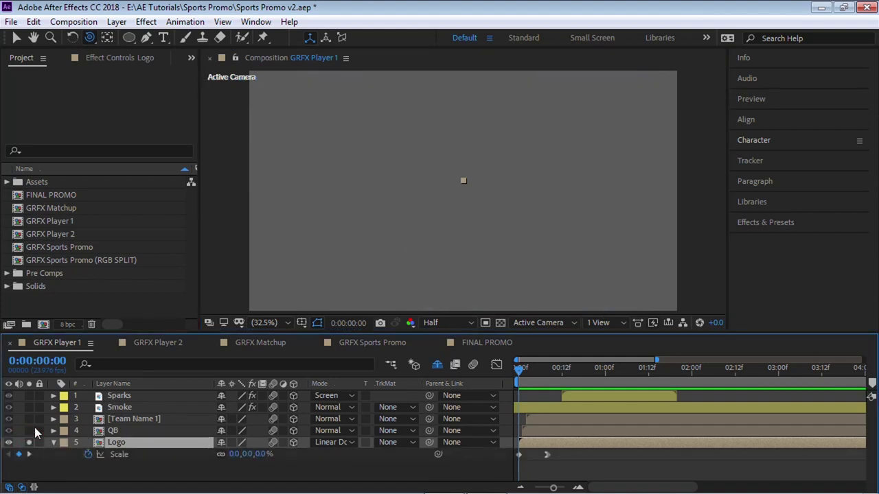
pyautogui.press('space')
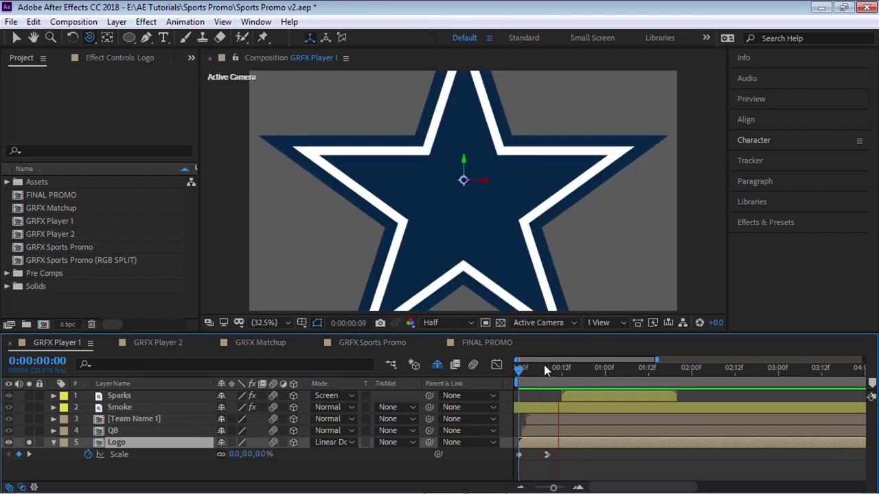
pyautogui.press('space')
pyautogui.press('space')
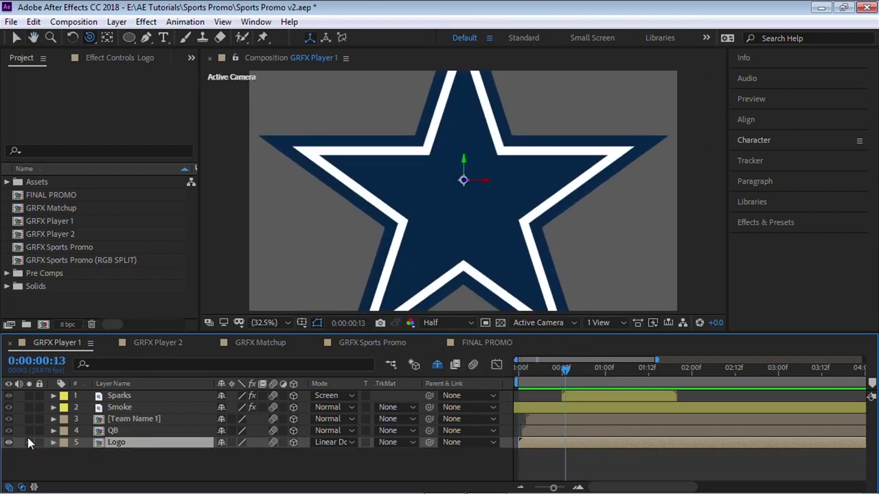
# Solo the QB layer, reveal its Position and Scale keyframes, and preview its entrance
pyautogui.click(28, 443)
pyautogui.click(28, 431)
pyautogui.click(111, 431)
pyautogui.press('u')
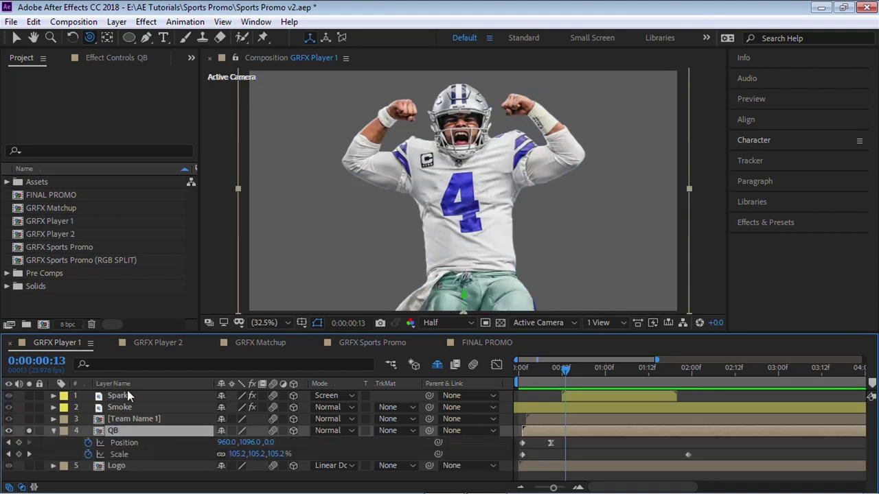
pyautogui.click(522, 368)
pyautogui.press('space')
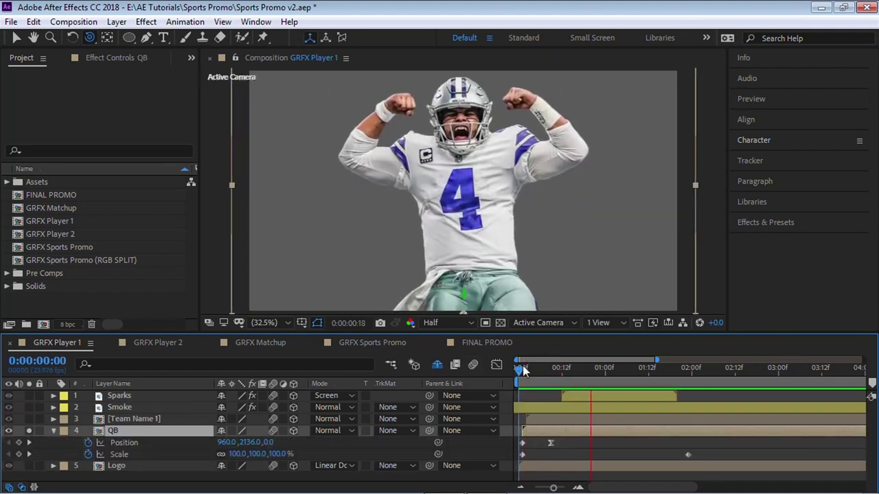
pyautogui.click(529, 369)
pyautogui.press('space')
# Replay the QB rising entrance from the start, panning the view to frame the player
pyautogui.click(553, 369)
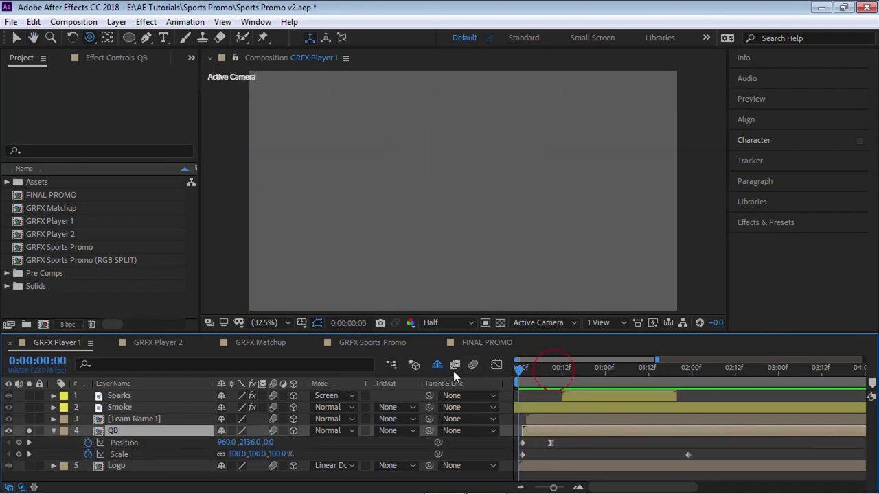
pyautogui.press('space')
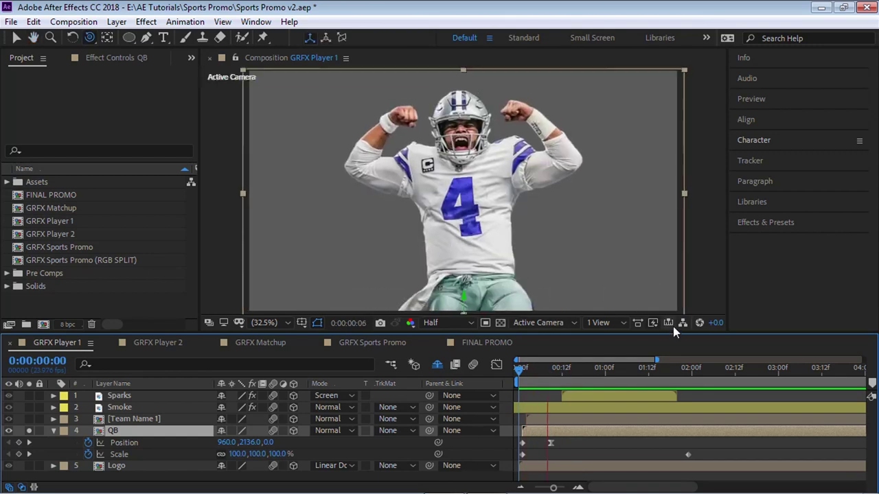
pyautogui.click(541, 369)
pyautogui.press('space')
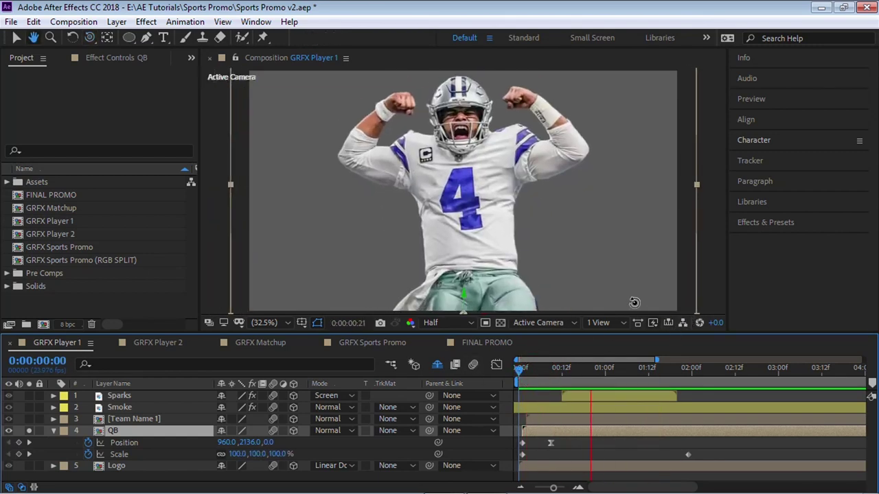
pyautogui.press('space')
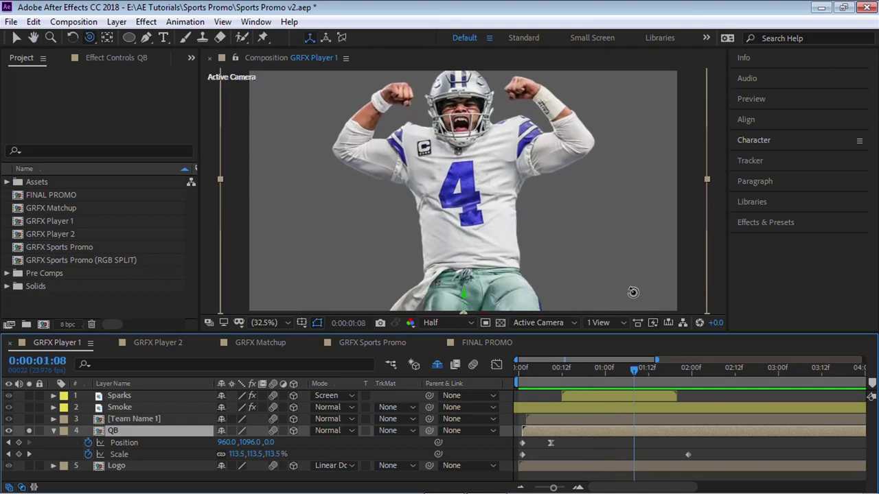
pyautogui.moveTo(632, 295); pyautogui.dragTo(451, 265)
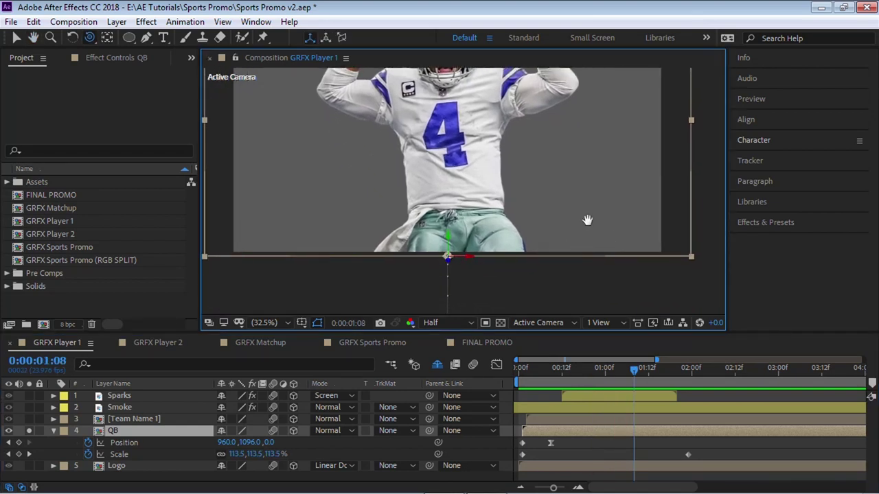
pyautogui.moveTo(587, 219)
pyautogui.mouseDown()
pyautogui.moveTo(609, 249)
pyautogui.moveTo(579, 229)
pyautogui.mouseUp()
pyautogui.press('Home')
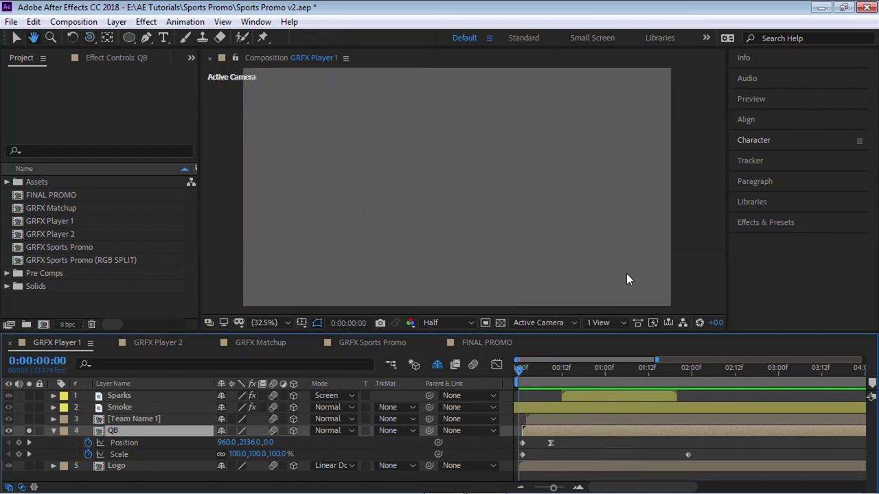
pyautogui.press('space')
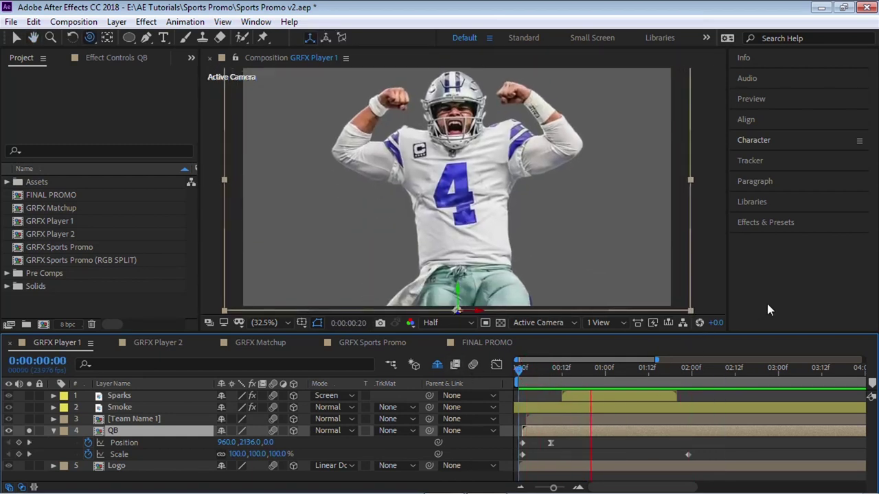
pyautogui.press('space')
# Unsolo QB, solo Team Name 1 and preview the COWBOYS title's Position animation
pyautogui.click(53, 430)
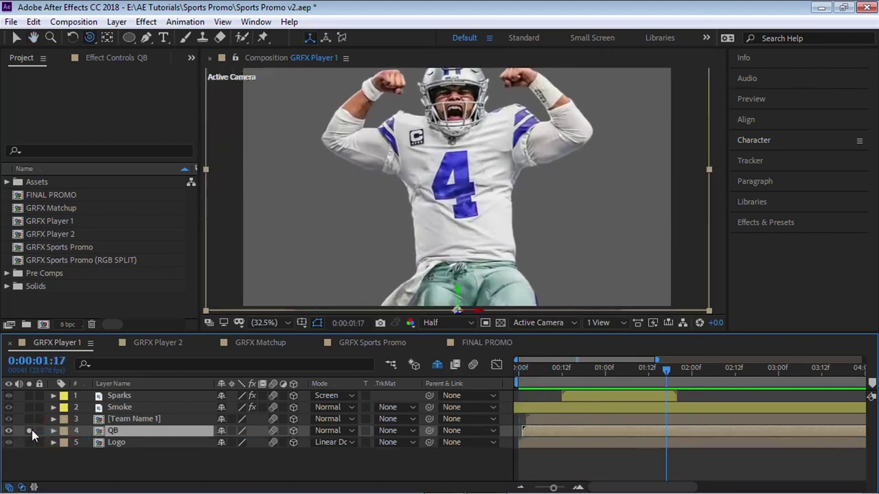
pyautogui.click(28, 430)
pyautogui.click(29, 419)
pyautogui.click(122, 421)
pyautogui.press('p')
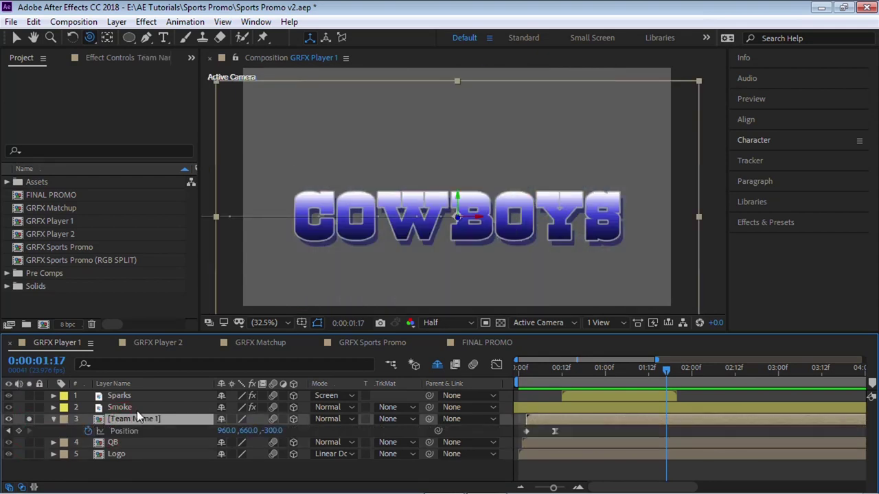
pyautogui.click(516, 371)
pyautogui.press('space')
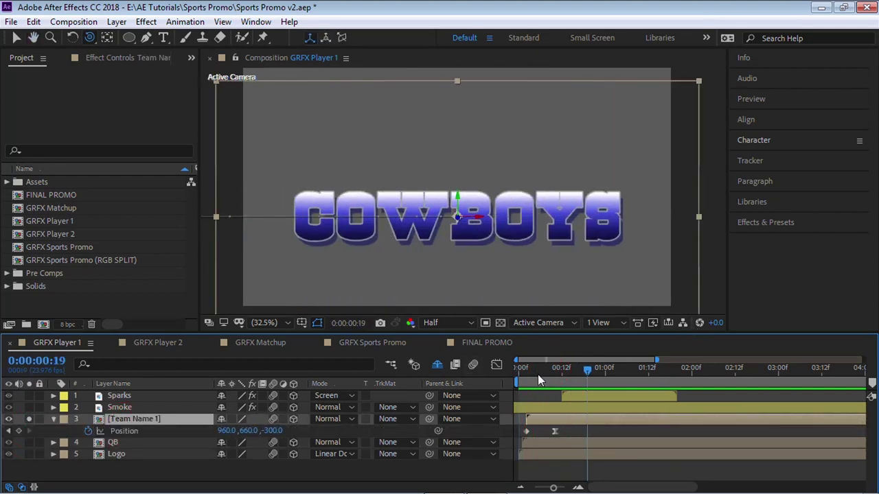
pyautogui.click(113, 428)
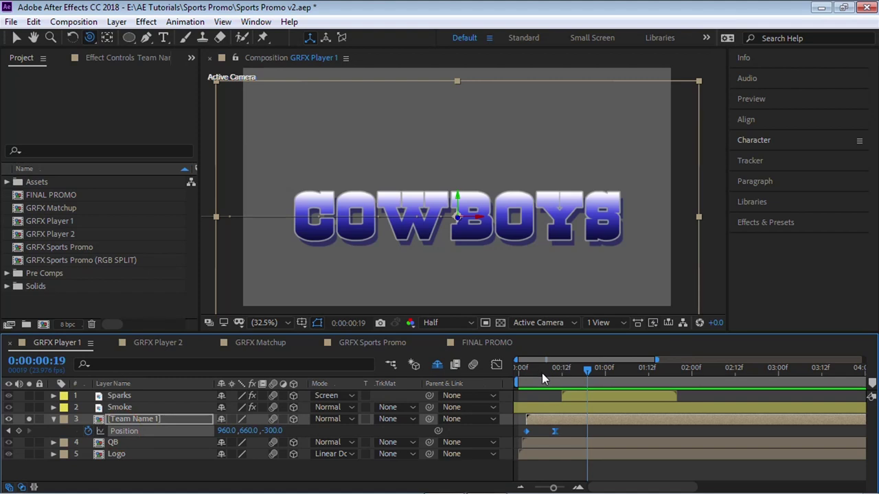
pyautogui.press('space')
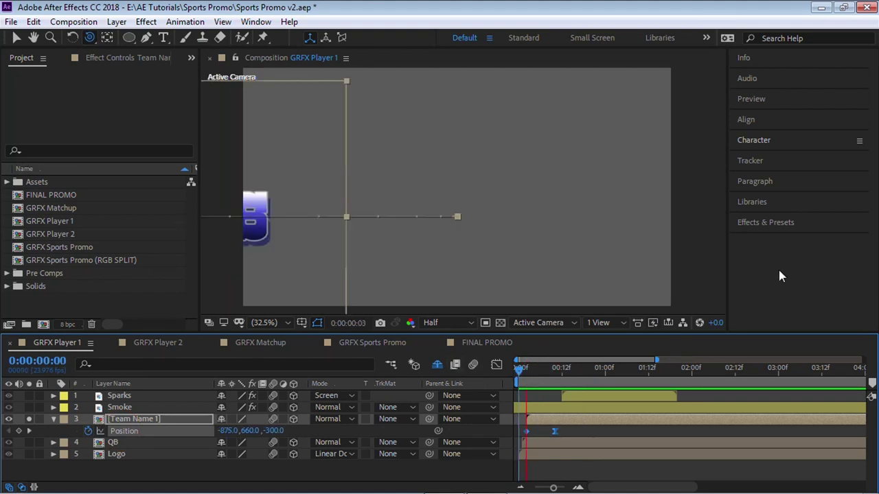
# Collapse and unsolo Team Name 1, then solo the Smoke layer and scrub through its animation
pyautogui.click(52, 419)
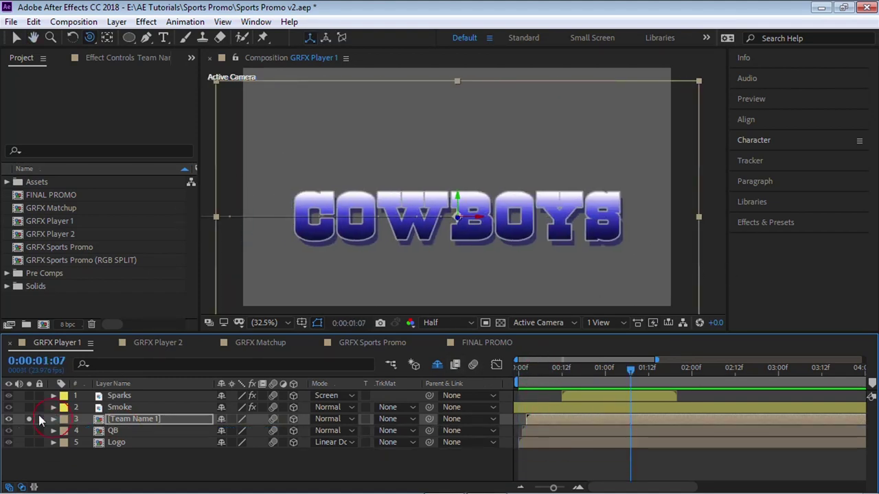
pyautogui.click(29, 419)
pyautogui.click(29, 407)
pyautogui.click(114, 407)
pyautogui.moveTo(561, 373); pyautogui.dragTo(648, 372)
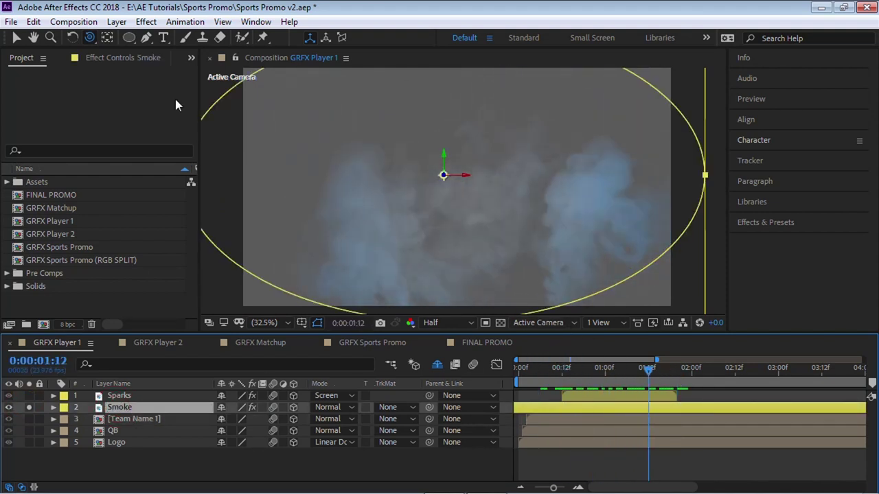
# Toggle the Smoke's Gradient Ramp effect off and on, scrub to 0:00:01:19 and preview, then unsolo Smoke
pyautogui.click(134, 58)
pyautogui.click(31, 86)
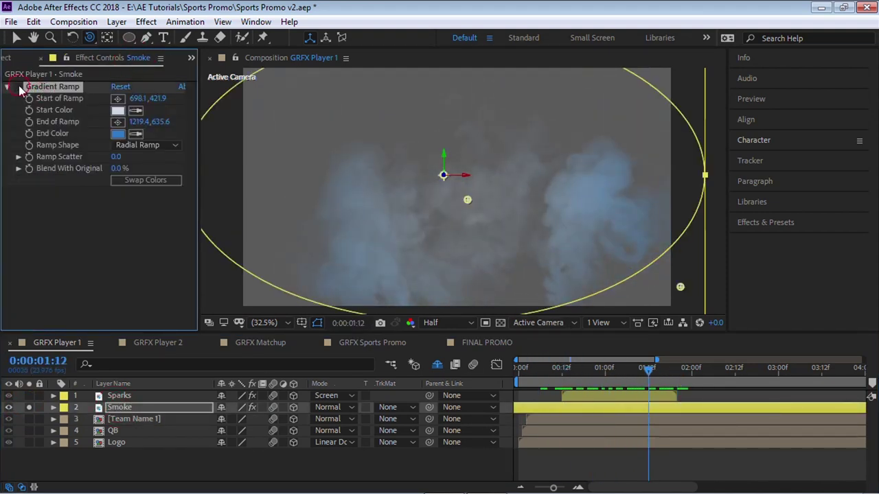
pyautogui.click(17, 88)
pyautogui.click(17, 87)
pyautogui.moveTo(612, 367); pyautogui.dragTo(673, 368)
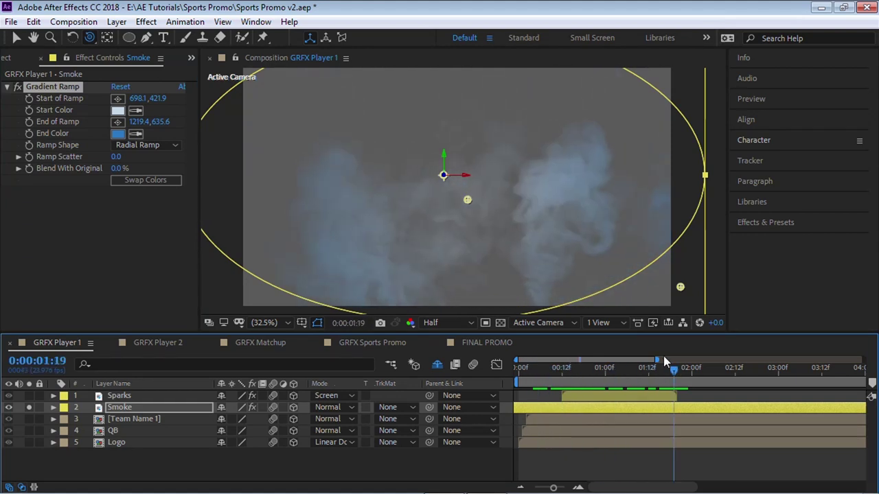
pyautogui.press('space')
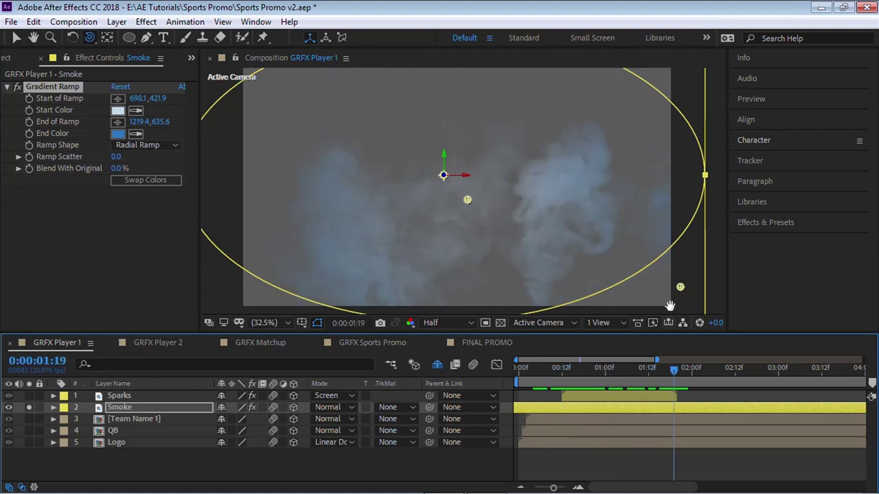
pyautogui.click(28, 407)
# Solo the Sparks layer at 0:00:01:03 and toggle its Tint effect off and back on
pyautogui.click(29, 396)
pyautogui.click(616, 369)
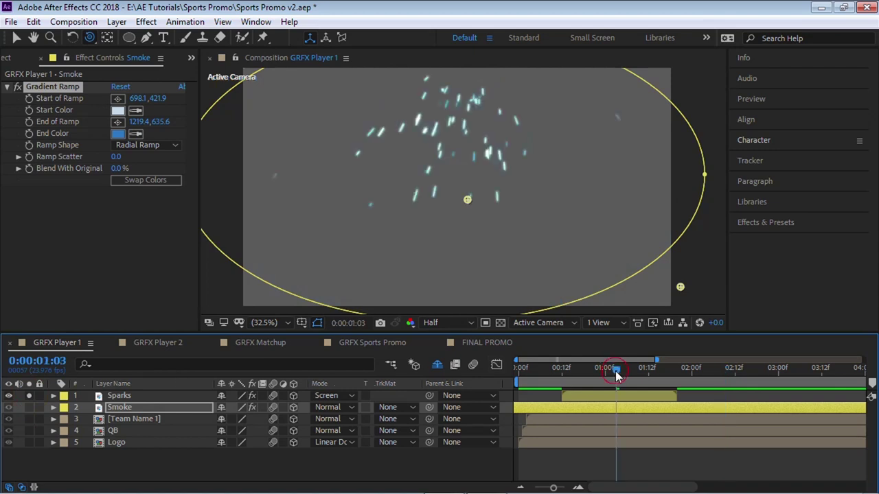
pyautogui.click(119, 396)
pyautogui.click(17, 87)
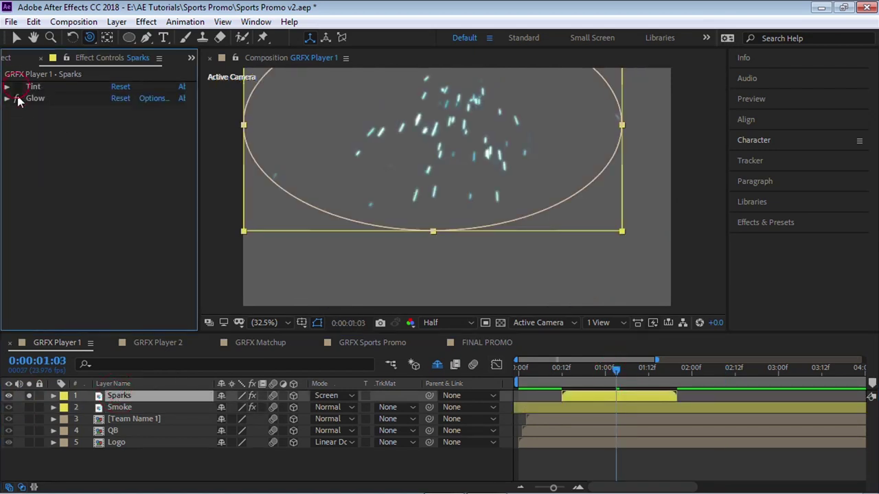
pyautogui.click(7, 87)
pyautogui.click(18, 88)
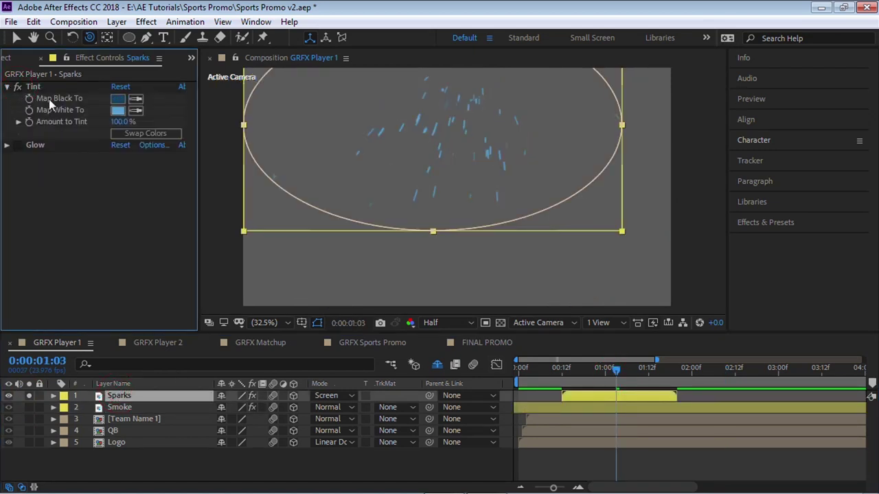
# Turn on and inspect the Sparks Glow effect, then collapse both effects and unsolo Sparks
pyautogui.click(18, 146)
pyautogui.click(8, 146)
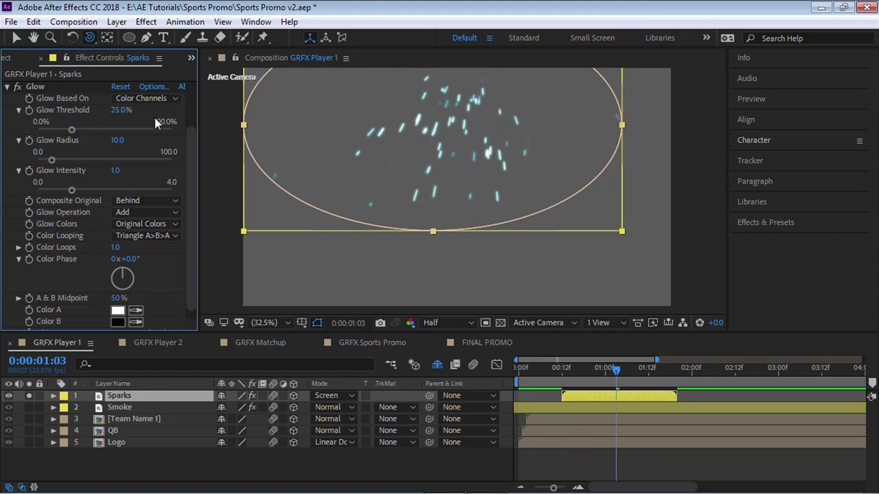
pyautogui.scroll(2, 103, 172)
pyautogui.click(6, 145)
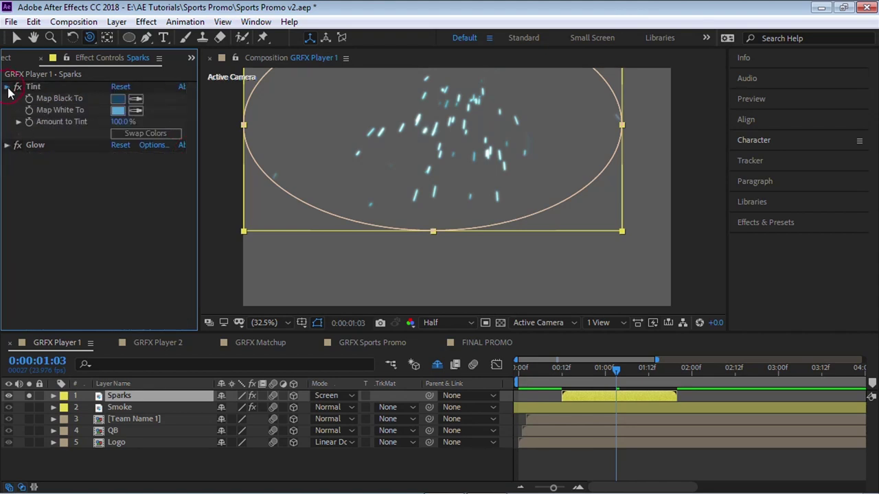
pyautogui.click(7, 86)
pyautogui.click(28, 395)
# Open GRFX Player 2 and preview the Patriots graphic from about 0:00:01:16
pyautogui.click(164, 342)
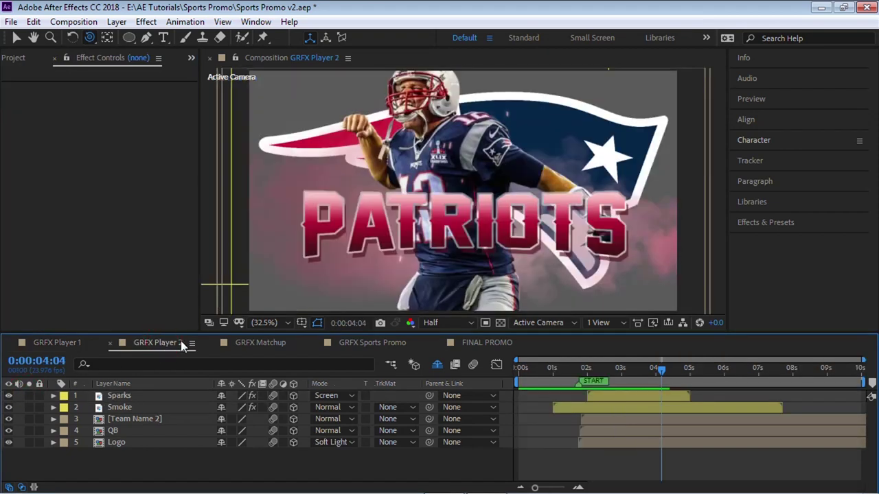
pyautogui.click(575, 368)
pyautogui.press('space')
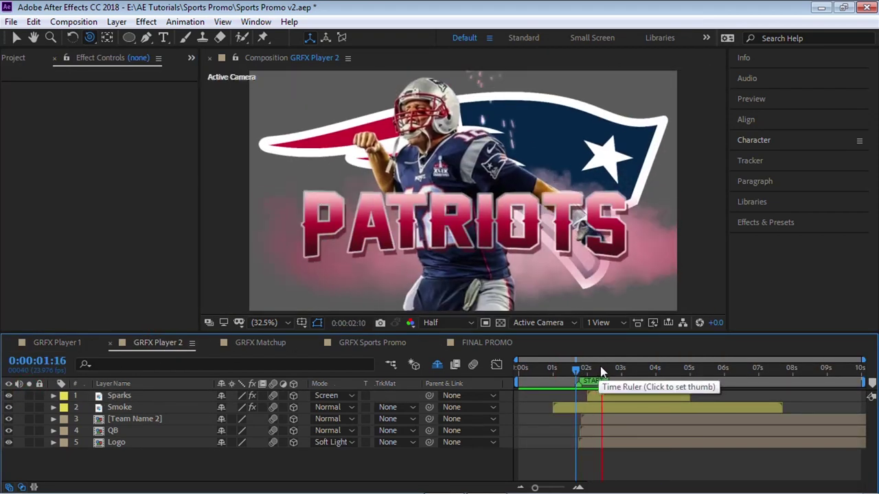
pyautogui.press('space')
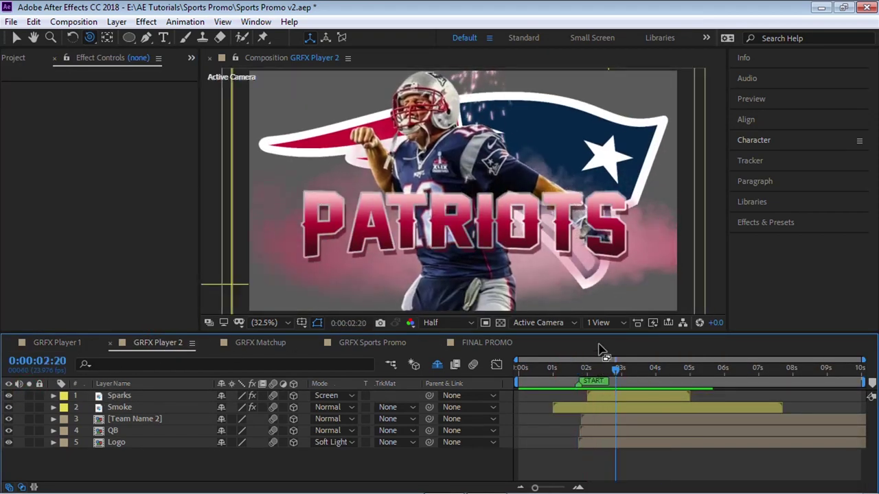
pyautogui.click(131, 419)
pyautogui.click(577, 370)
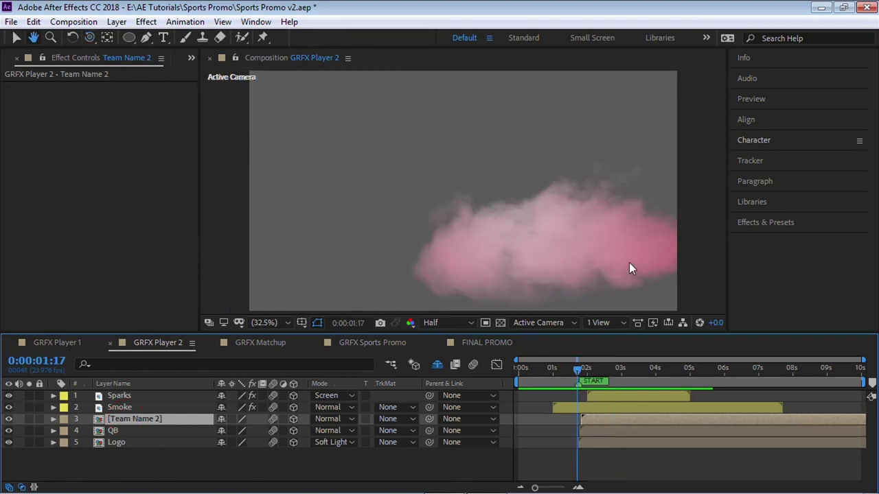
pyautogui.press('space')
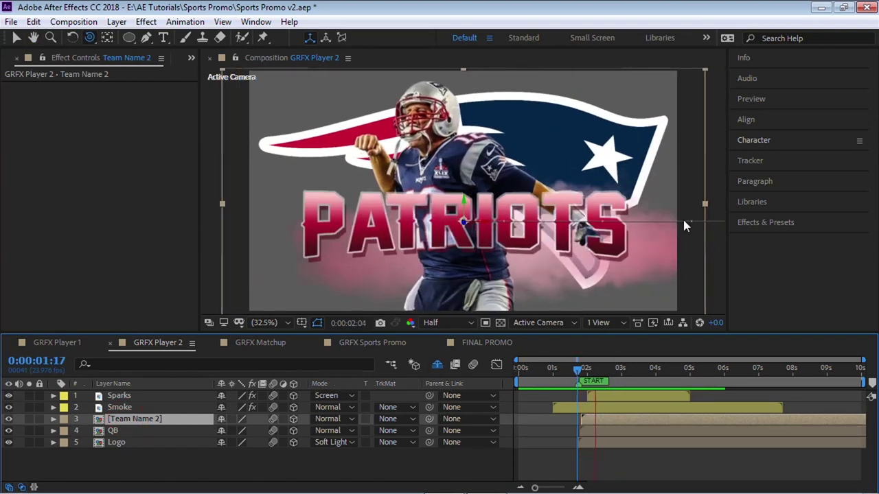
# Select the Smoke layer and preview the Patriots animation again from 0:00:01:14
pyautogui.click(127, 408)
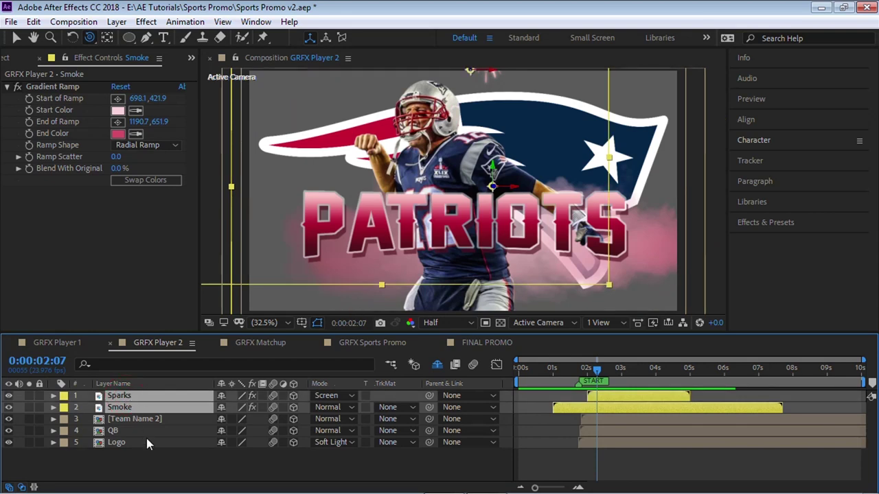
pyautogui.click(151, 452)
pyautogui.click(126, 410)
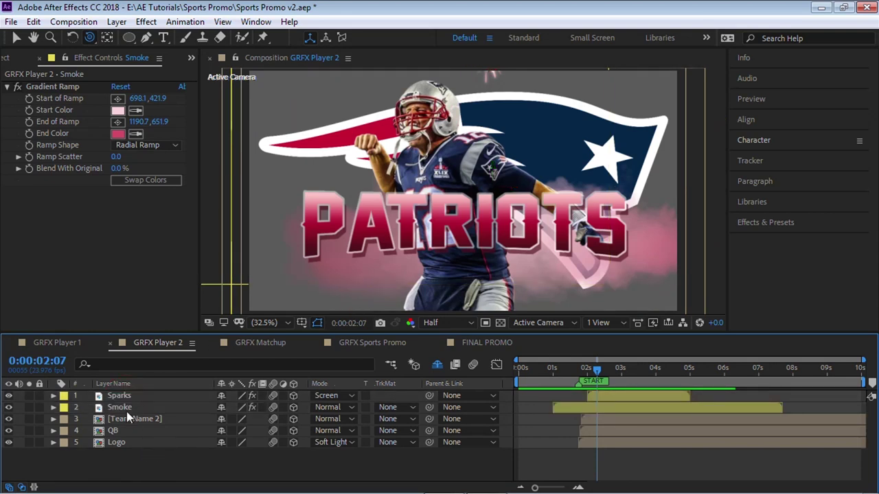
pyautogui.click(574, 369)
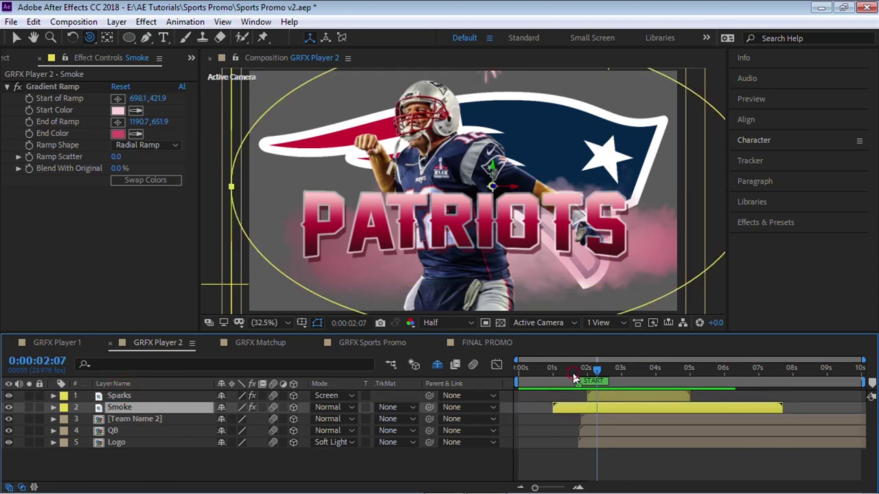
pyautogui.press('space')
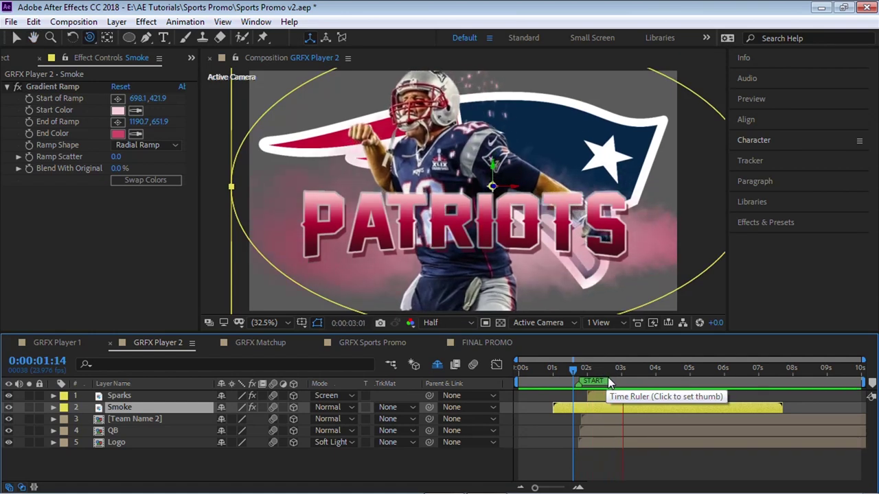
# Open GRFX Matchup and orbit Custom View 1 at 0:00:05:10 to see the layers' depth
pyautogui.click(261, 342)
pyautogui.click(560, 323)
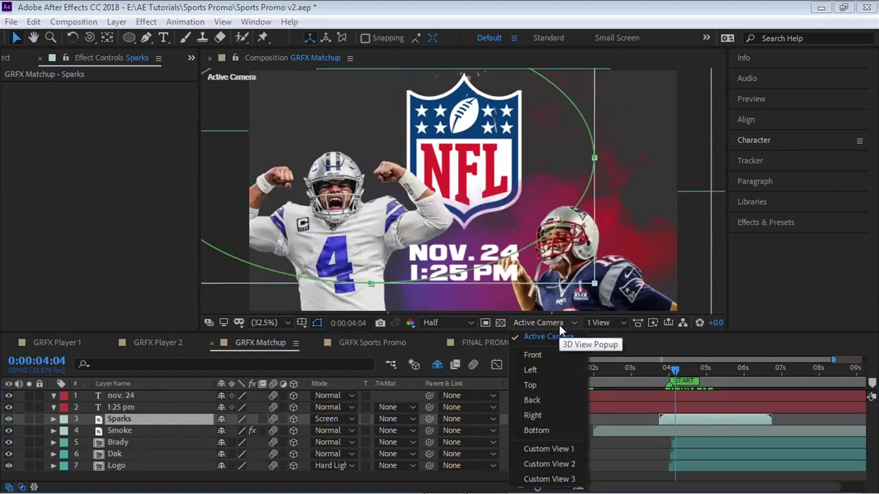
pyautogui.click(567, 449)
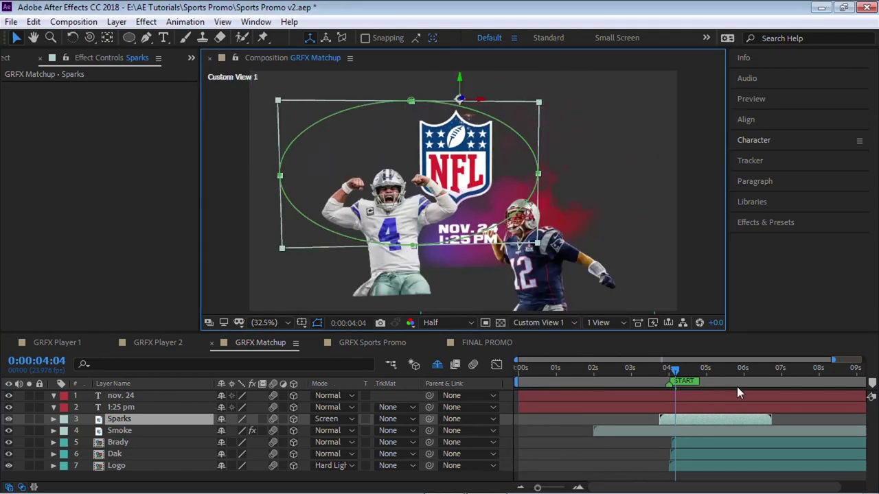
pyautogui.click(721, 370)
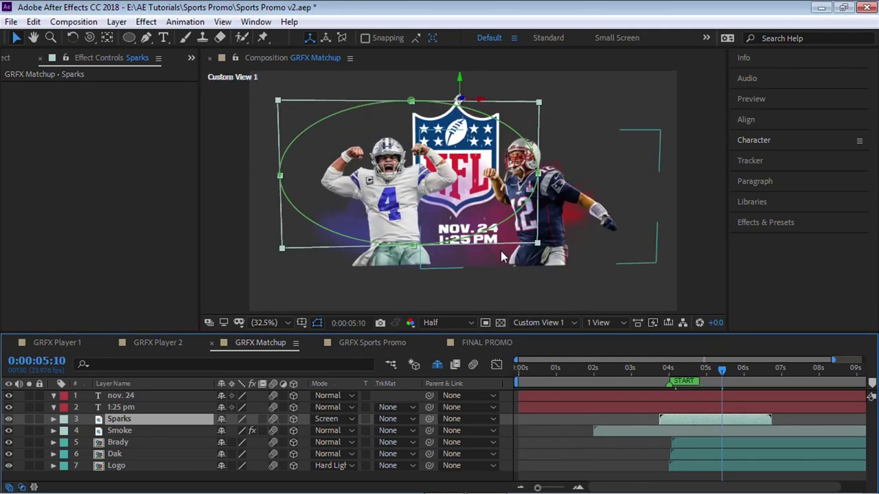
pyautogui.press('c')
pyautogui.moveTo(503, 252); pyautogui.dragTo(505, 221)
# Solo the Logo layer, return to Active Camera and reveal its Scale keyframes near 0:00:03:23
pyautogui.click(90, 468)
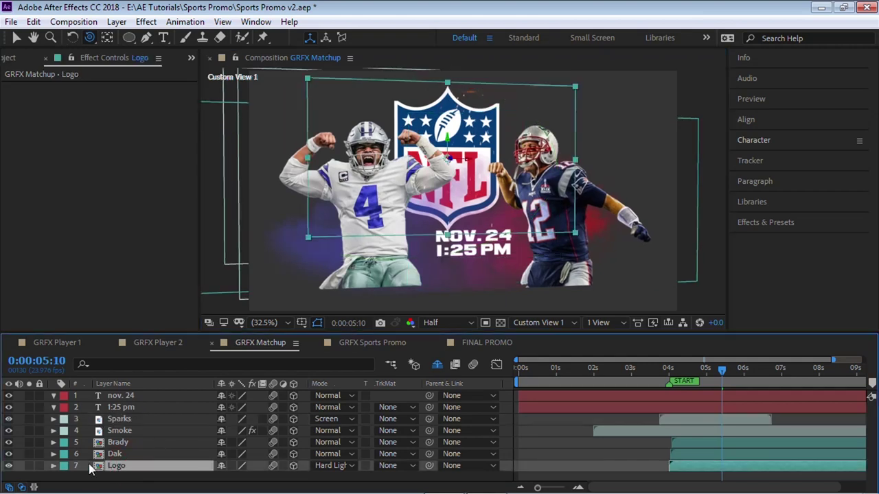
pyautogui.click(29, 466)
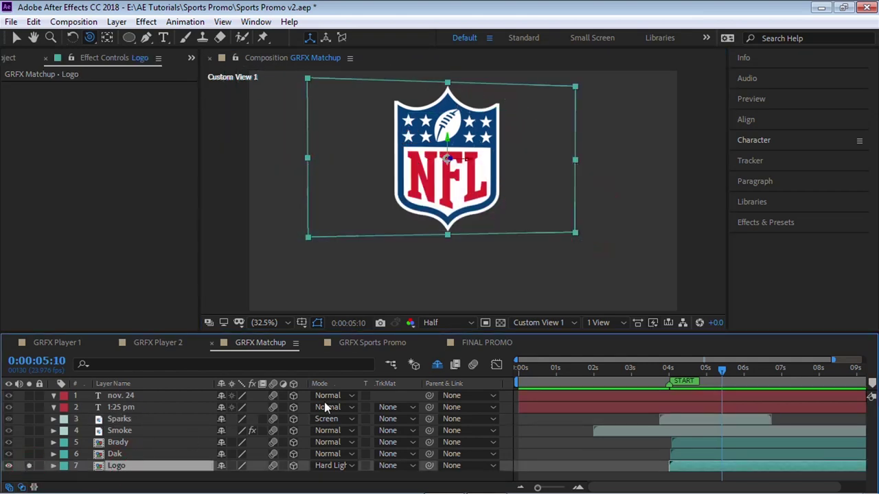
pyautogui.click(663, 374)
pyautogui.click(547, 325)
pyautogui.click(547, 334)
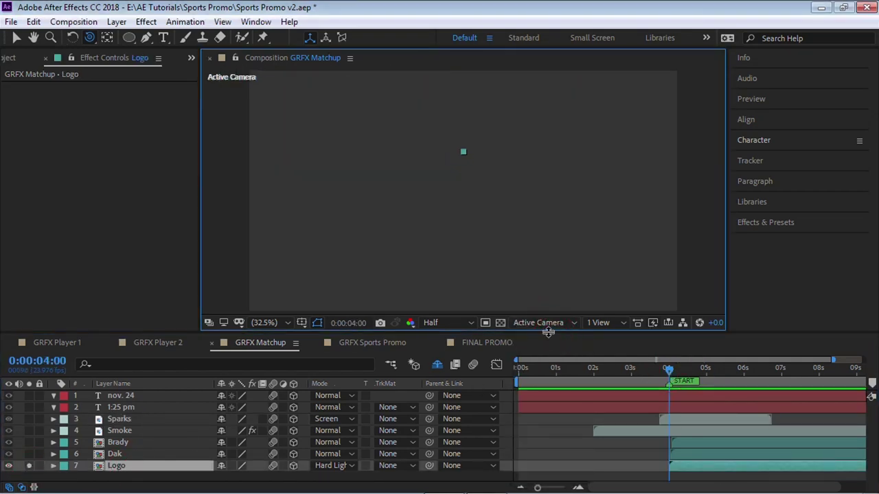
pyautogui.click(669, 369)
pyautogui.press('s')
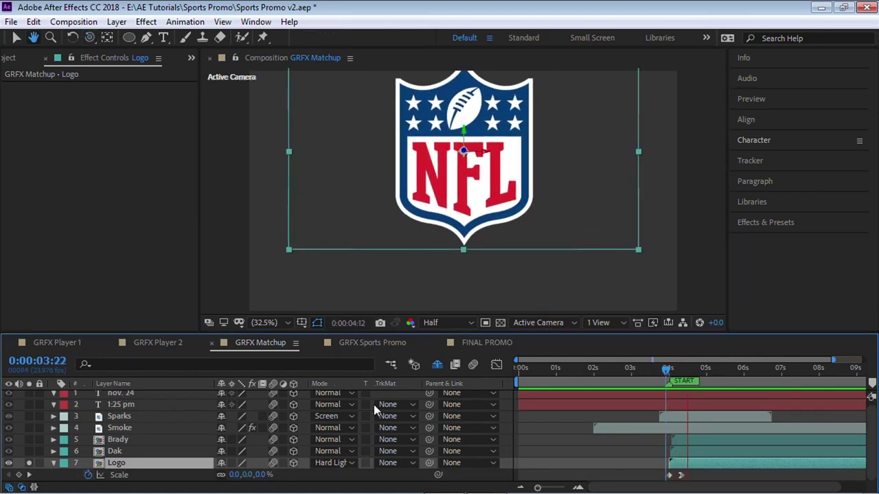
# Unsolo the Logo layer and solo the Brady and Dak player layers together
pyautogui.click(667, 370)
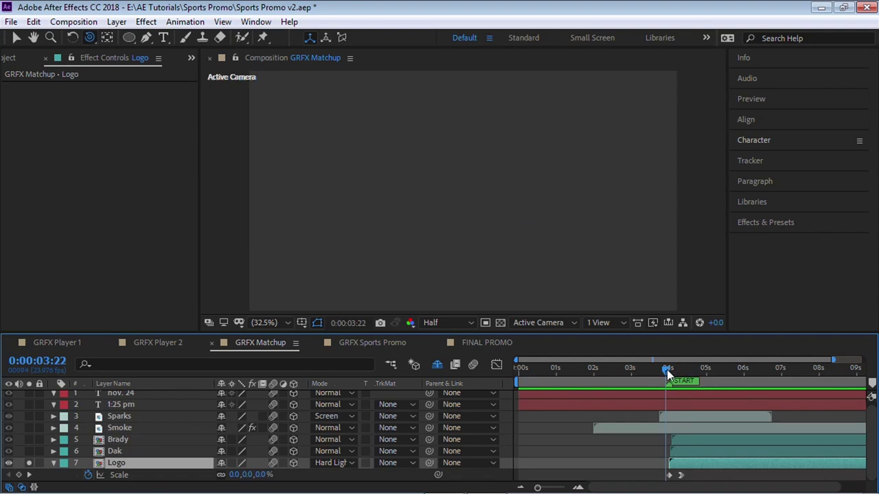
pyautogui.click(53, 463)
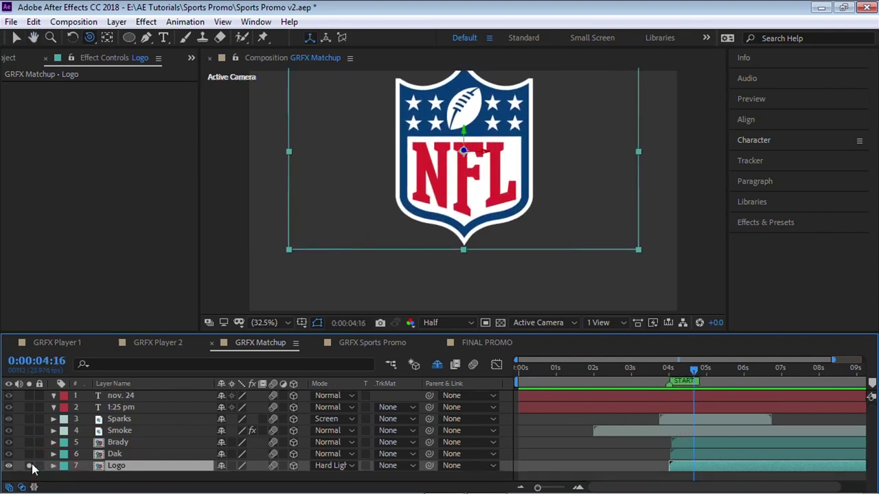
pyautogui.click(28, 464)
pyautogui.click(113, 443)
pyautogui.keyDown('shift'); pyautogui.click(113, 454); pyautogui.keyUp('shift')
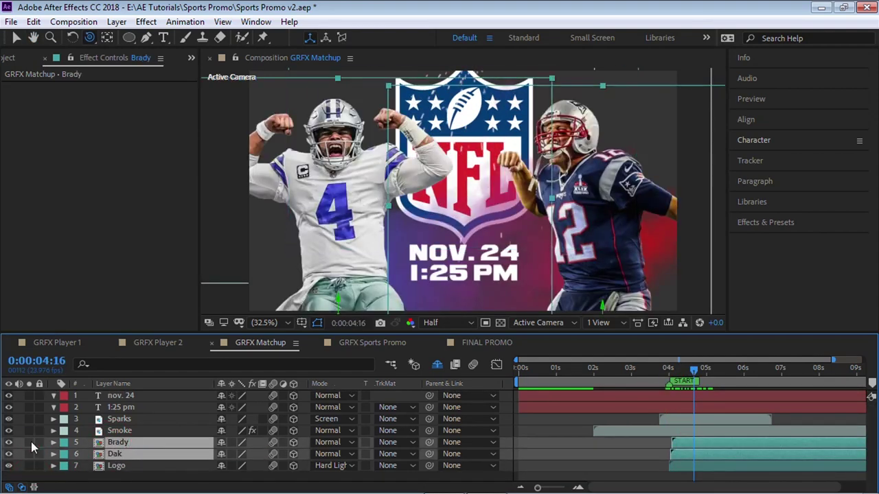
pyautogui.click(29, 442)
# Reveal the players' Position keyframes and preview their rise from 0:00:04:01, then select Smoke
pyautogui.press('u')
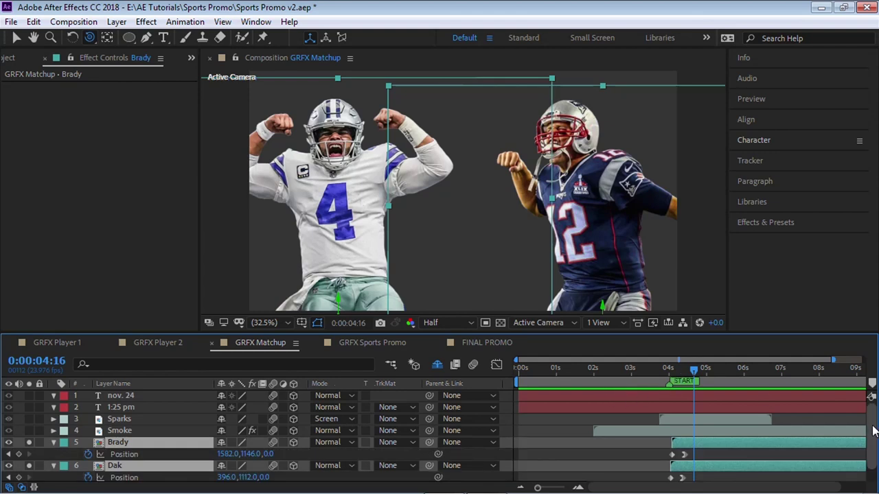
pyautogui.scroll(-1, 675, 371)
pyautogui.press('pageup')
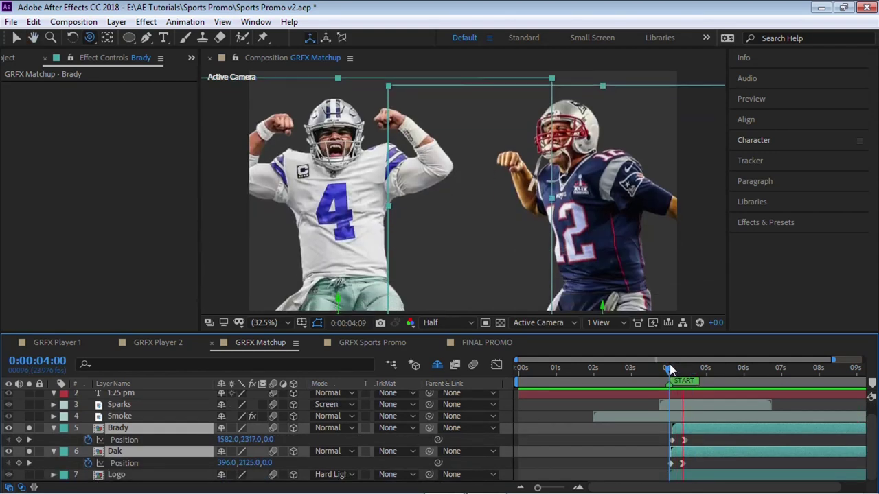
pyautogui.click(668, 369)
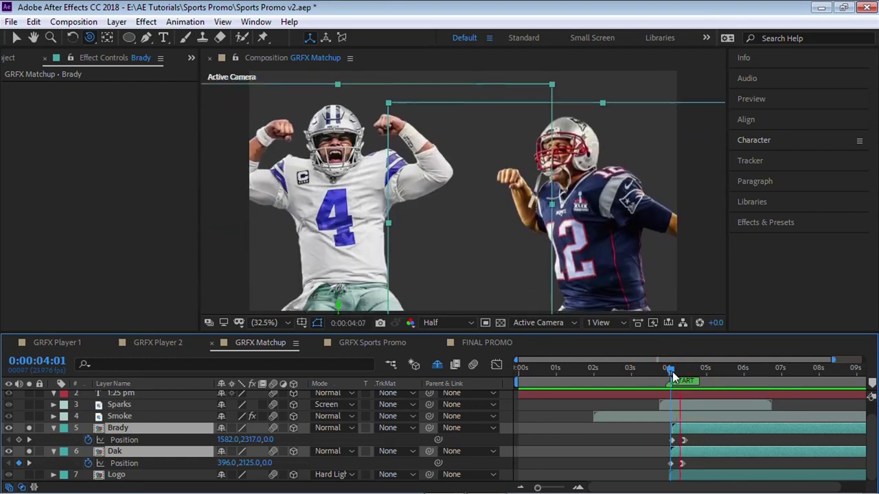
pyautogui.press('space')
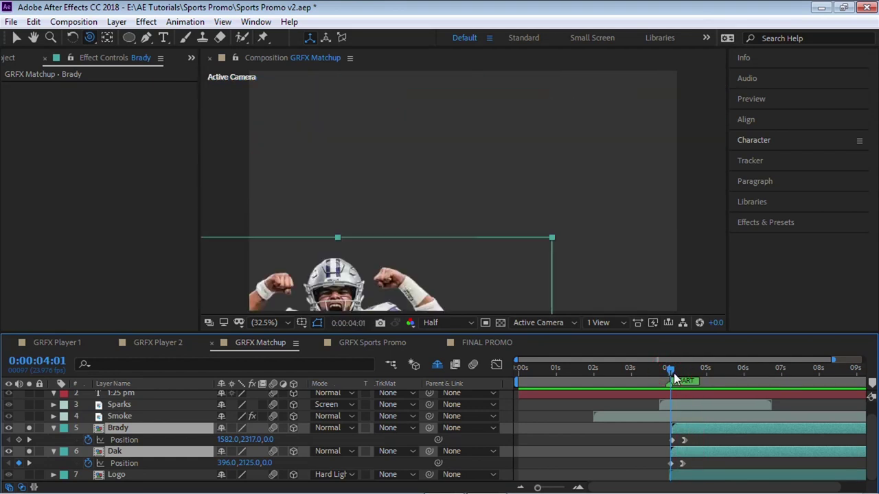
pyautogui.press('space')
pyautogui.click(55, 428)
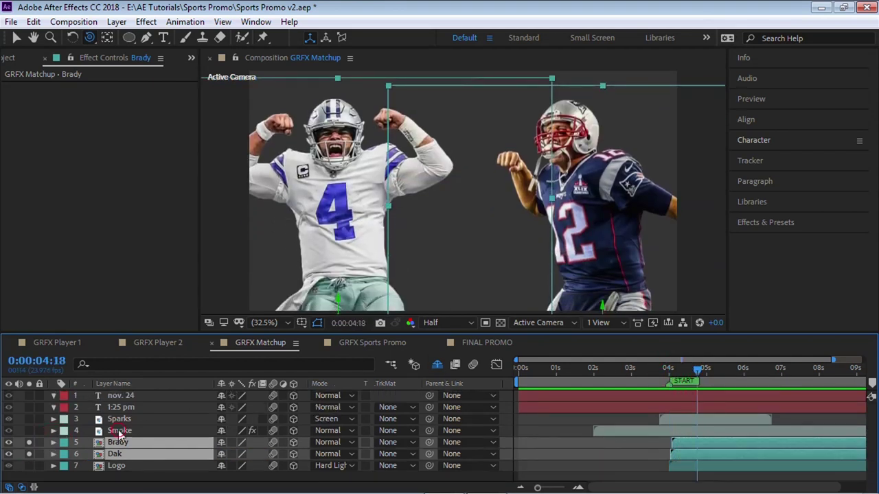
pyautogui.click(116, 431)
pyautogui.click(29, 430)
pyautogui.moveTo(29, 442); pyautogui.dragTo(28, 454)
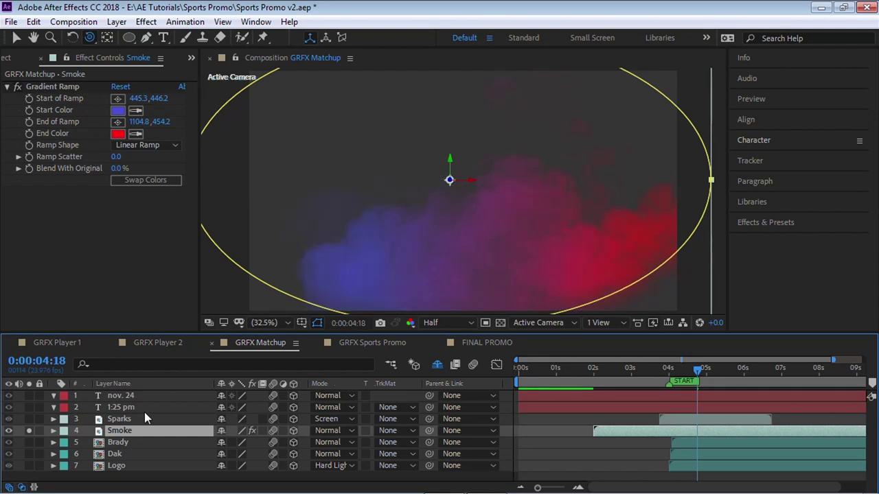
pyautogui.moveTo(699, 374); pyautogui.dragTo(713, 369)
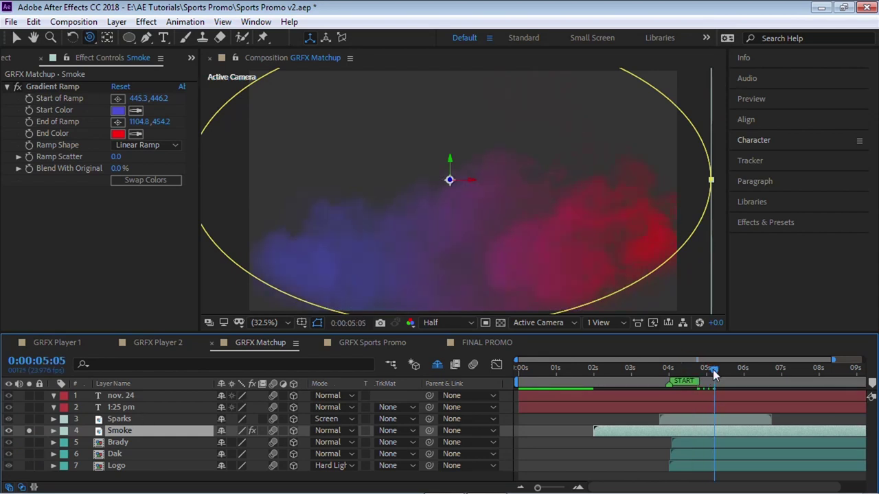
pyautogui.click(44, 86)
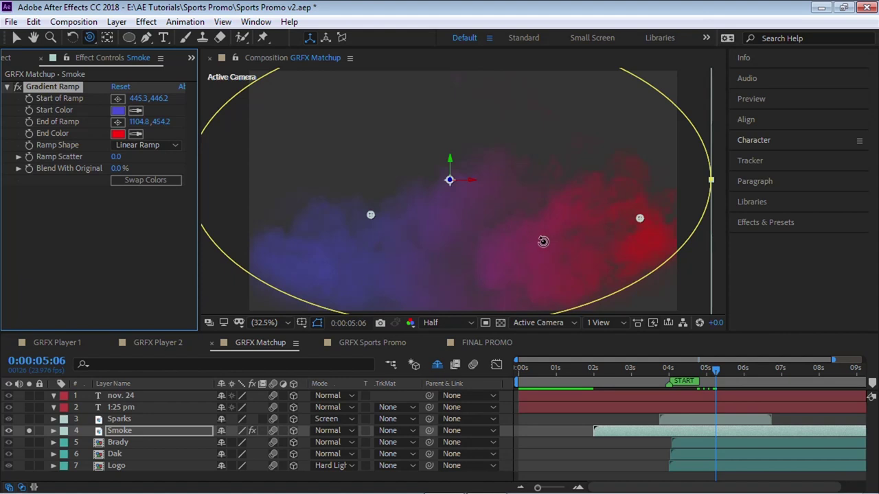
pyautogui.click(29, 431)
pyautogui.click(125, 418)
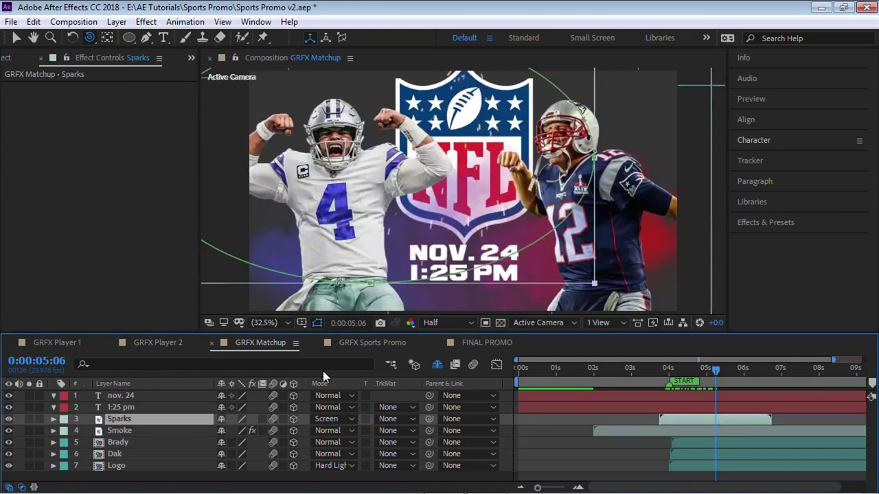
pyautogui.click(129, 408)
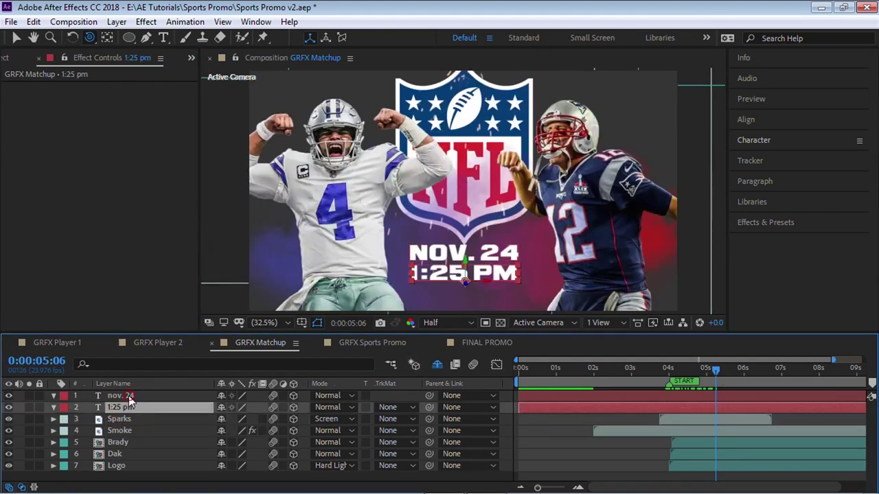
pyautogui.click(126, 396)
pyautogui.click(425, 479)
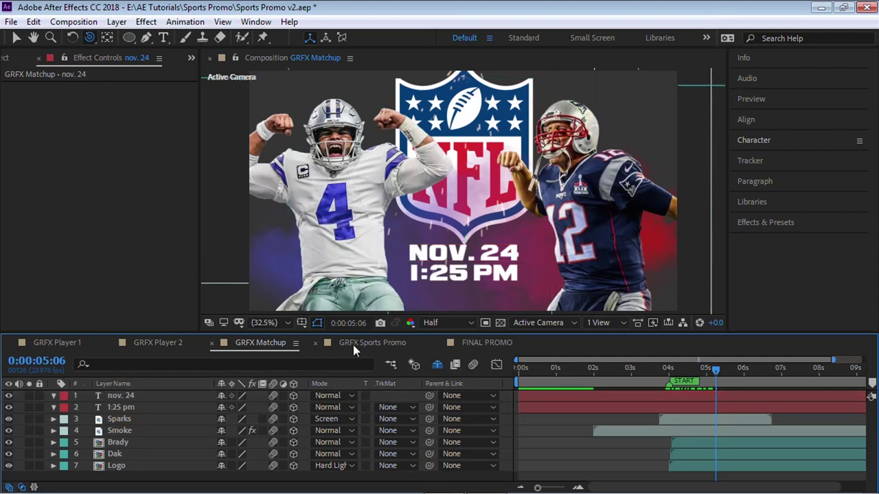
pyautogui.click(59, 344)
pyautogui.click(173, 343)
pyautogui.click(257, 344)
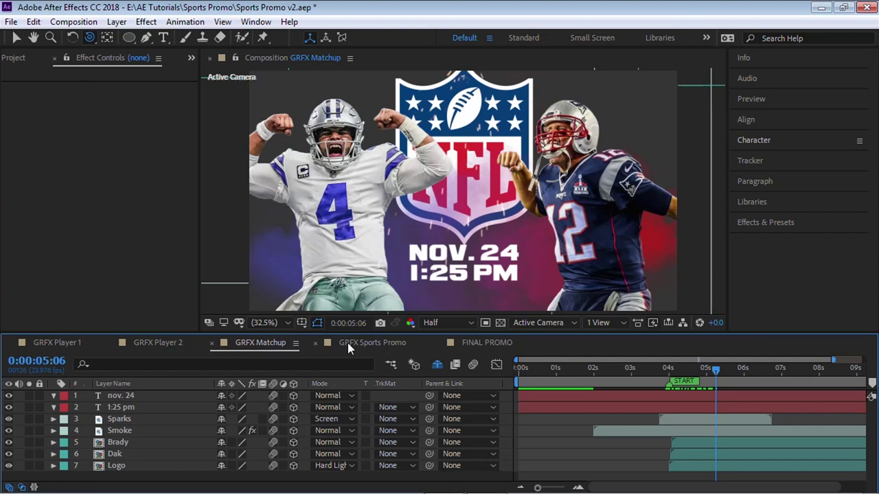
pyautogui.click(347, 343)
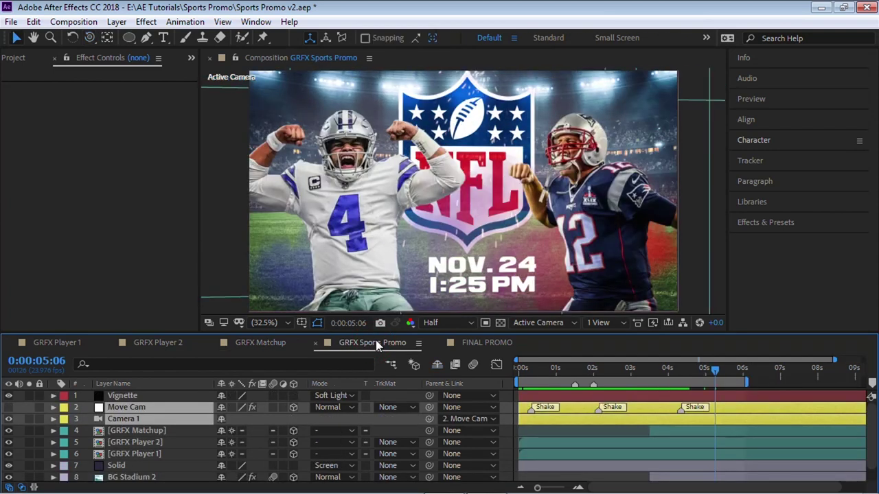
# Select the GRFX Matchup, Player 2 and Player 1 precomps and orbit them in Custom View 1
pyautogui.click(151, 430)
pyautogui.click(158, 454)
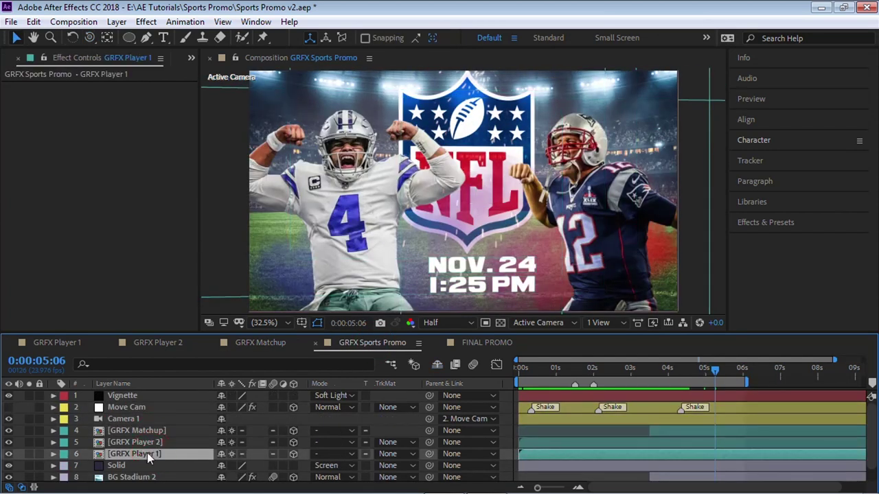
pyautogui.keyDown('ctrl'); pyautogui.click(154, 442); pyautogui.keyUp('ctrl')
pyautogui.keyDown('ctrl'); pyautogui.click(158, 431); pyautogui.keyUp('ctrl')
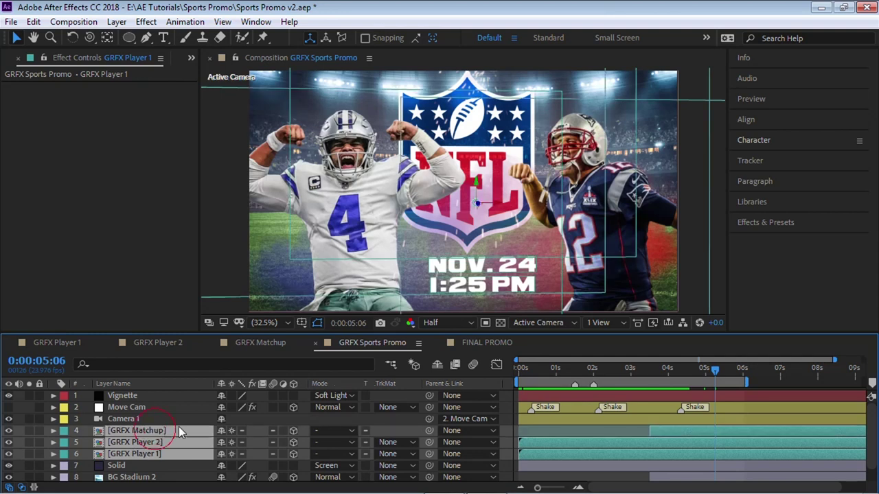
pyautogui.click(542, 323)
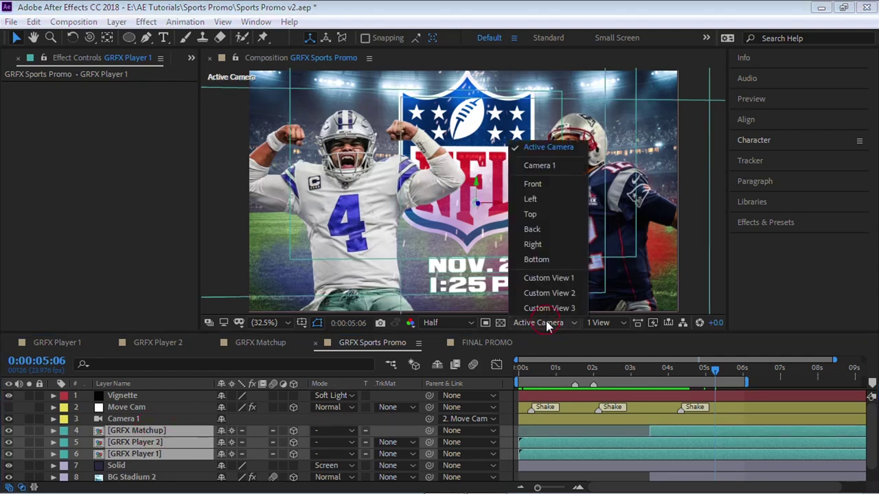
pyautogui.click(566, 278)
pyautogui.moveTo(631, 372); pyautogui.dragTo(603, 371)
pyautogui.press('c')
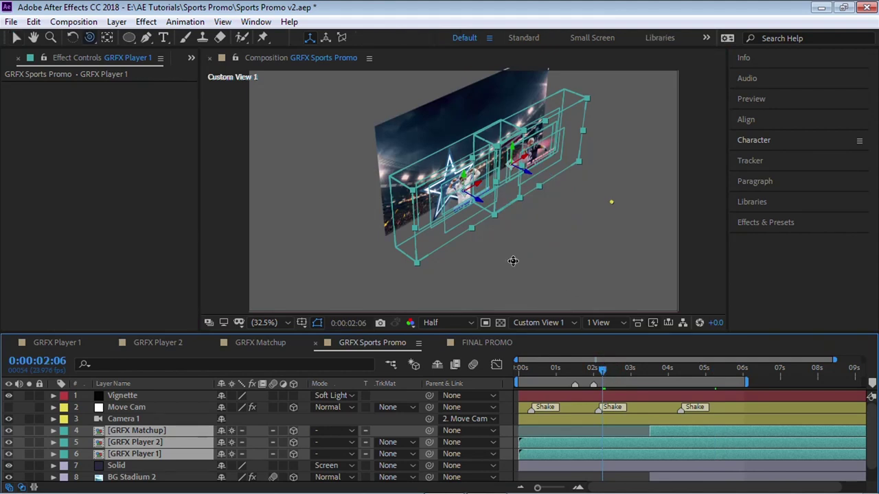
pyautogui.moveTo(531, 269); pyautogui.dragTo(598, 271)
# At 0:00:04:08, turn off Collapse Transformations on the three precomps and view them from the side
pyautogui.click(668, 369)
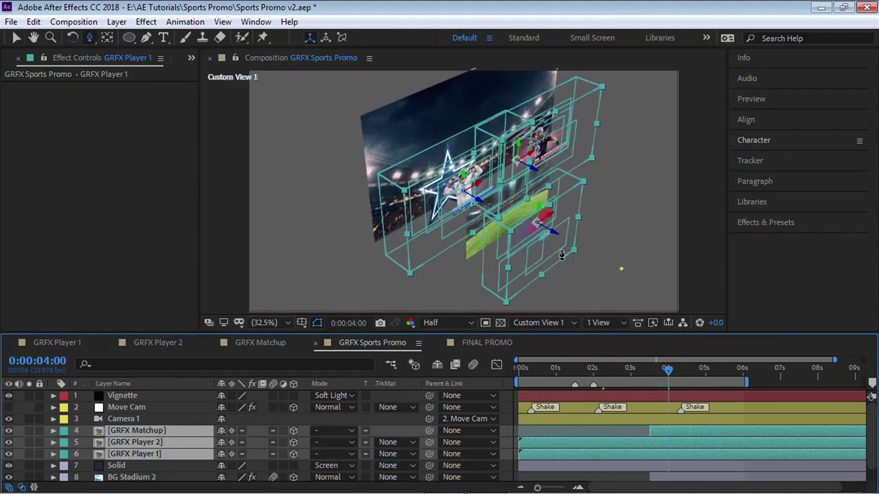
pyautogui.click(681, 369)
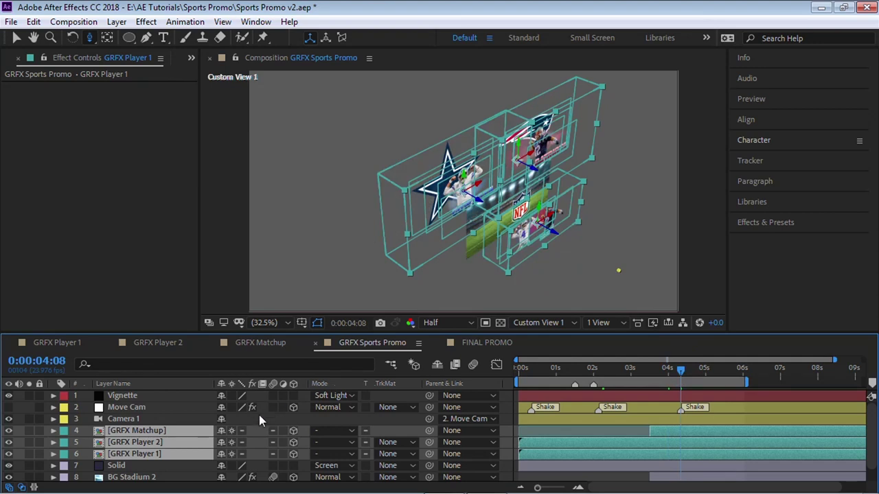
pyautogui.click(231, 431)
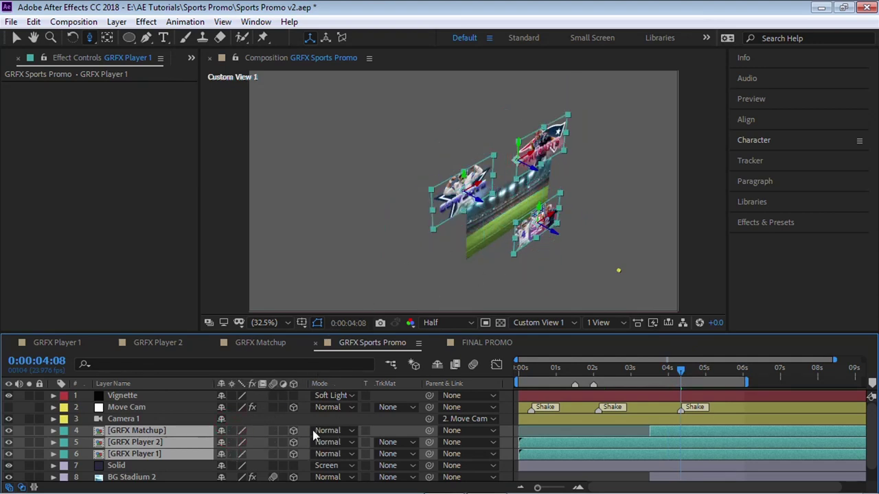
pyautogui.scroll(5, 522, 224)
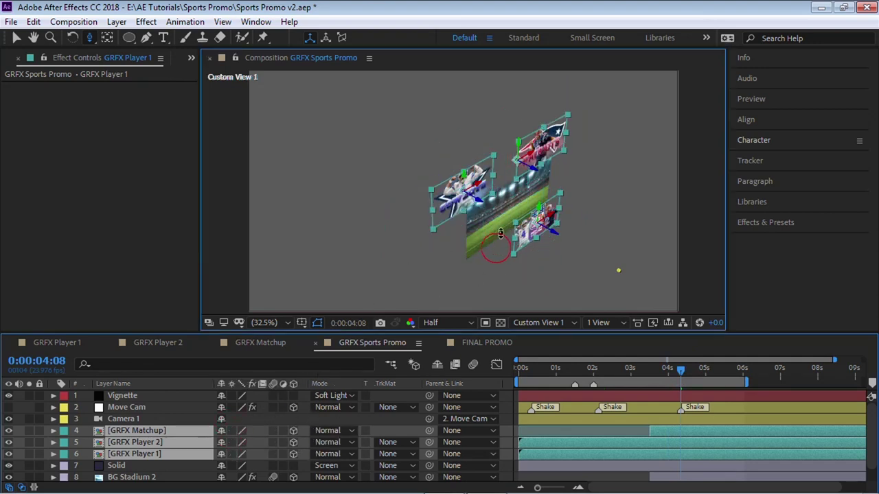
pyautogui.moveTo(528, 218); pyautogui.dragTo(484, 200)
pyautogui.click(81, 343)
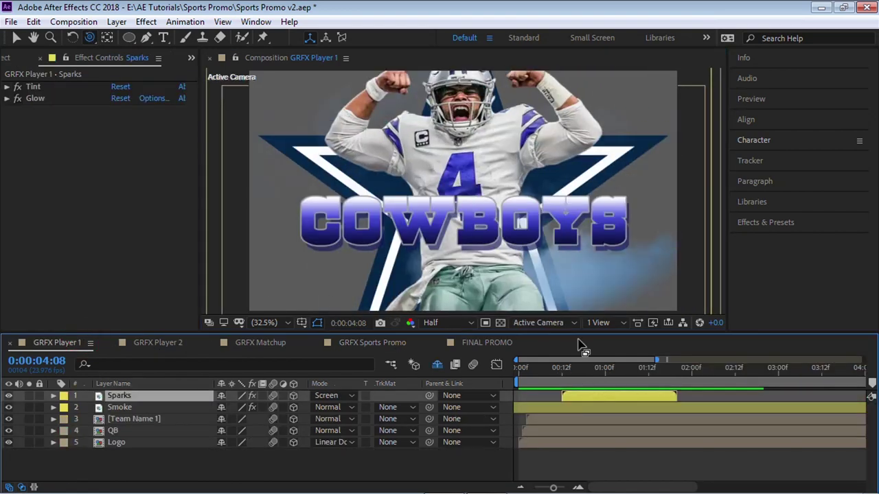
pyautogui.click(543, 323)
pyautogui.click(549, 450)
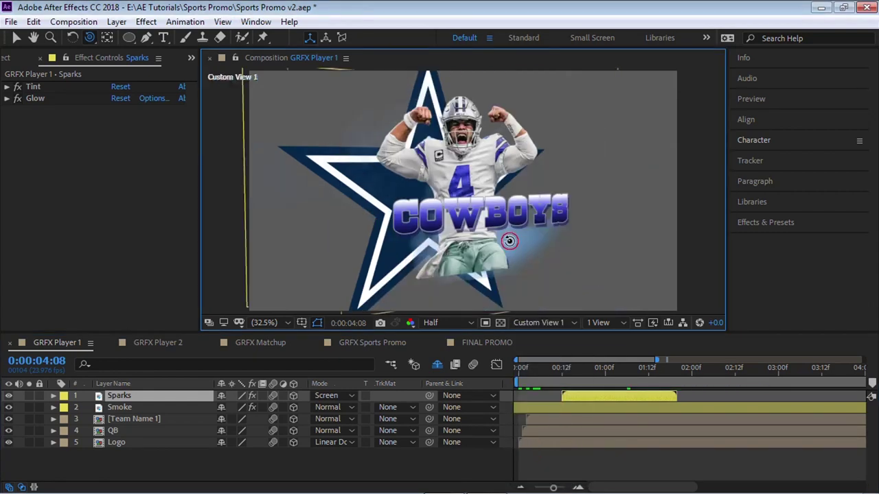
pyautogui.moveTo(510, 241); pyautogui.dragTo(274, 302)
pyautogui.click(158, 343)
pyautogui.click(542, 323)
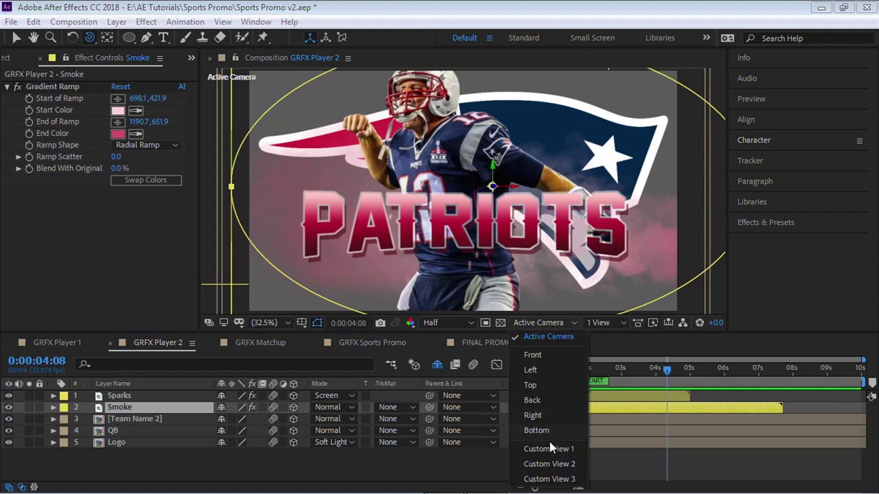
pyautogui.click(549, 450)
pyautogui.moveTo(526, 231); pyautogui.dragTo(385, 336)
pyautogui.click(396, 341)
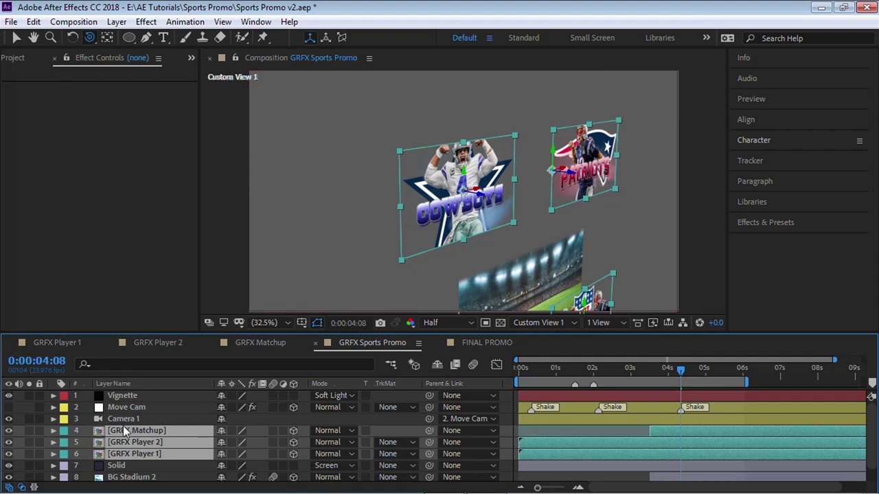
# Re-enable Collapse Transformations on GRFX Matchup, Player 2 and Player 1, then orbit and pan the view at 0:00:01:17
pyautogui.click(231, 431)
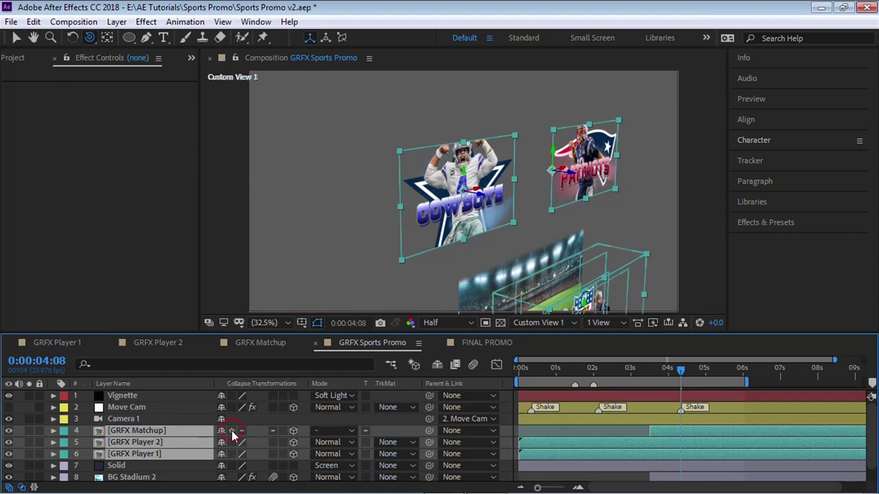
pyautogui.click(231, 443)
pyautogui.click(232, 454)
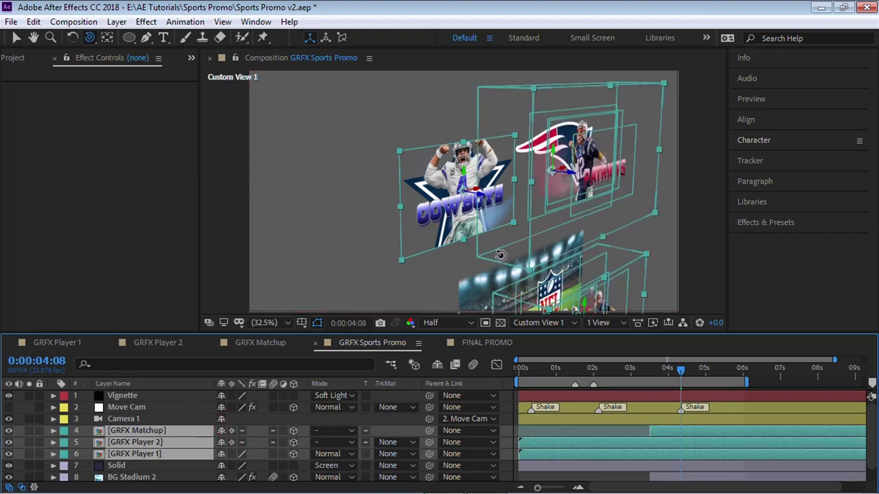
pyautogui.click(232, 454)
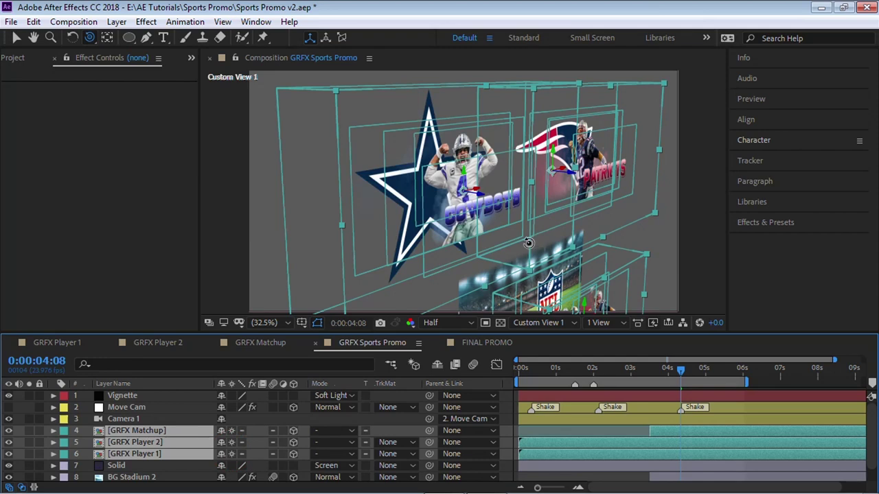
pyautogui.moveTo(528, 242); pyautogui.dragTo(555, 171)
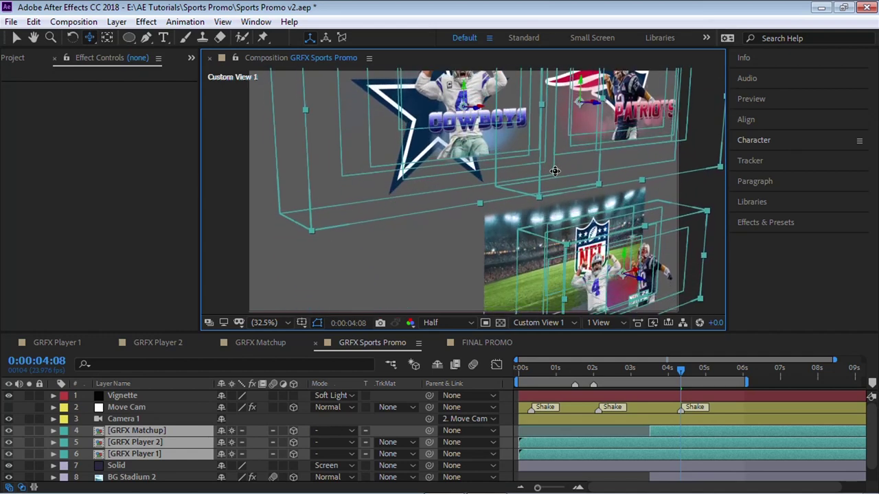
pyautogui.click(582, 369)
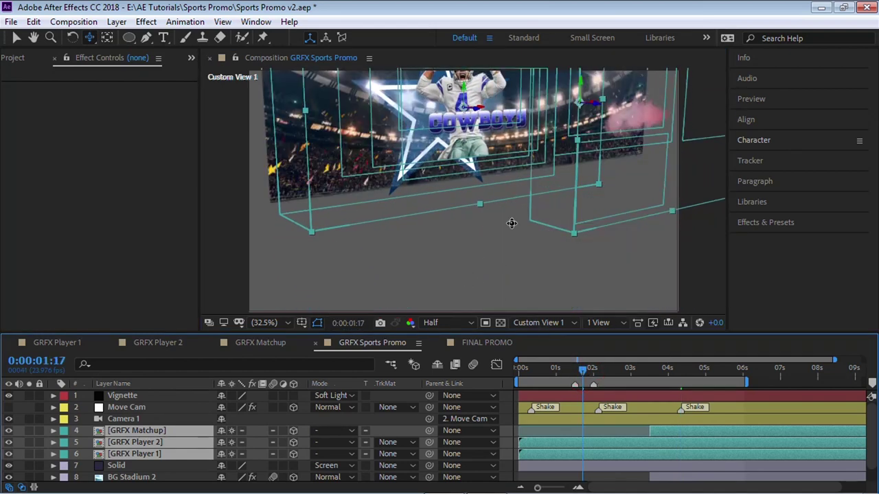
pyautogui.moveTo(512, 223); pyautogui.dragTo(509, 283)
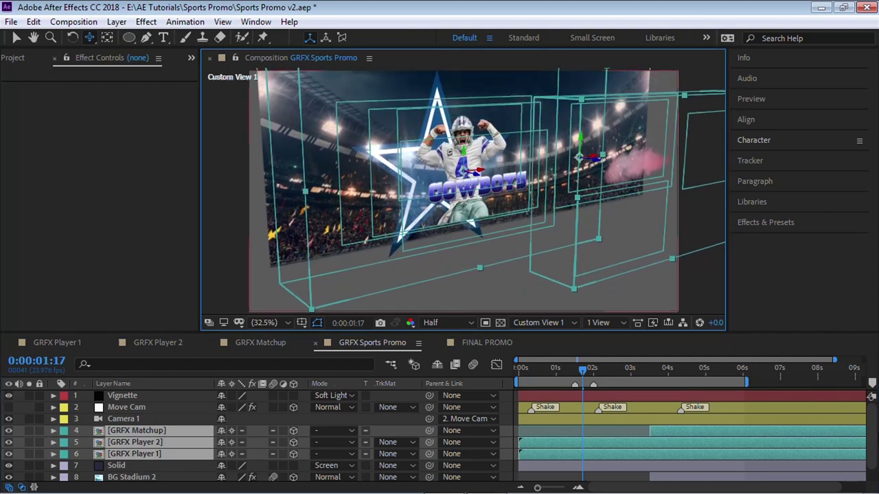
# Select BG Stadium 1 and locate its stadium images in the Project panel's Assets > Images folder
pyautogui.scroll(-1, 814, 439)
pyautogui.click(143, 474)
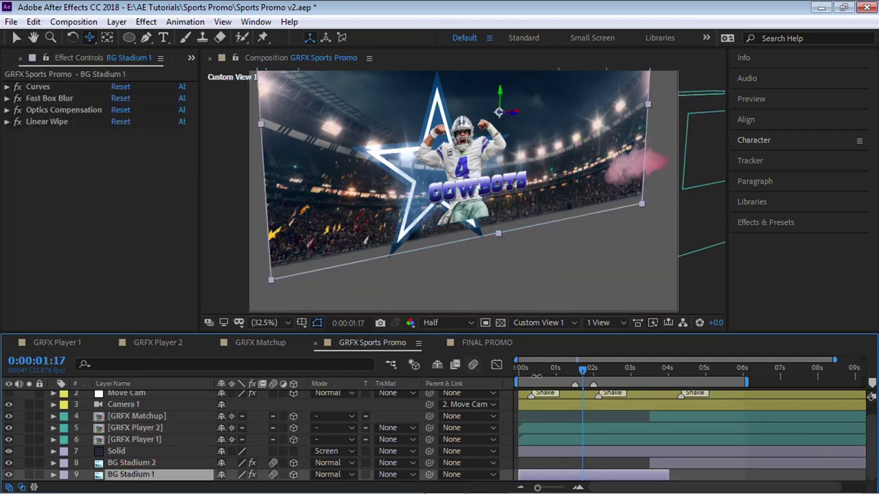
pyautogui.click(192, 57)
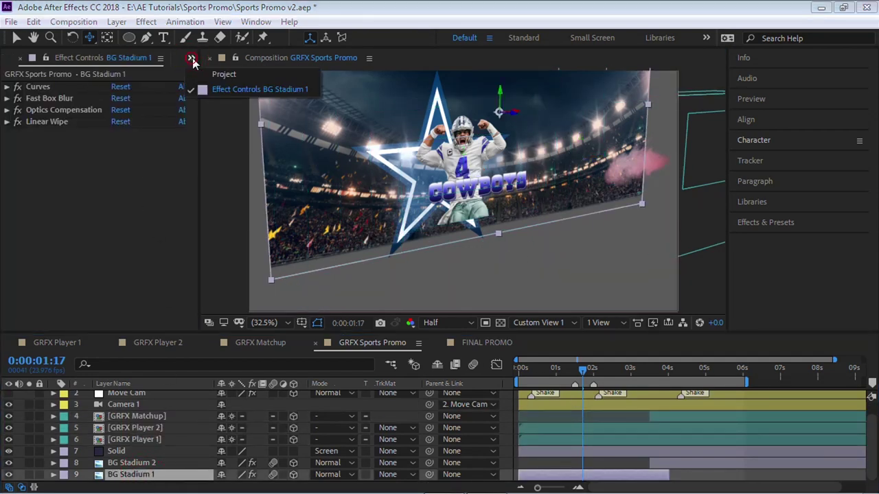
pyautogui.click(219, 73)
pyautogui.click(8, 182)
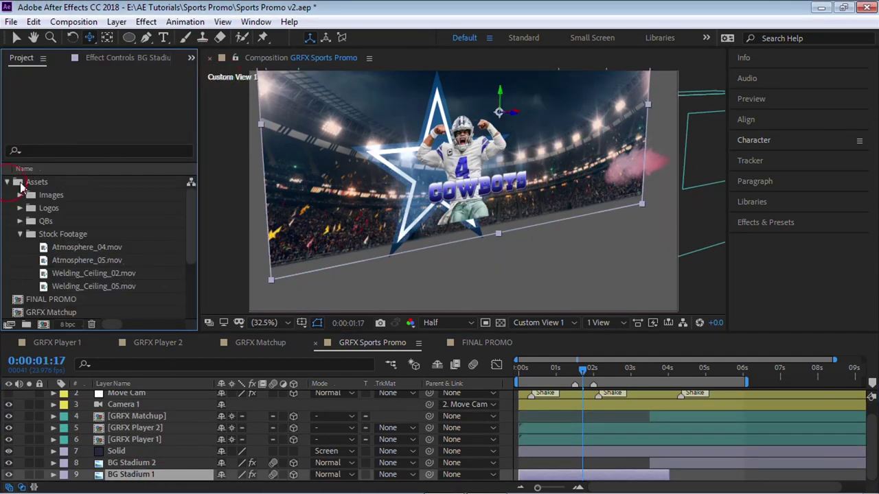
pyautogui.click(55, 195)
pyautogui.click(21, 195)
pyautogui.click(94, 209)
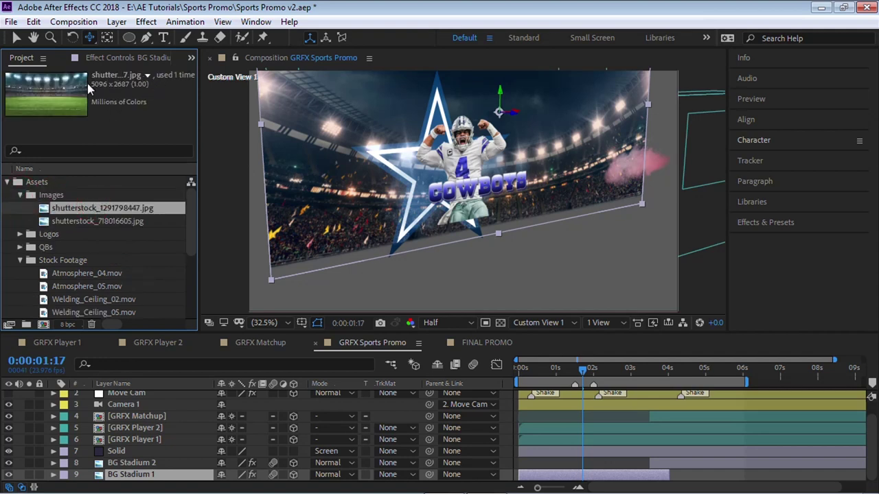
pyautogui.click(101, 221)
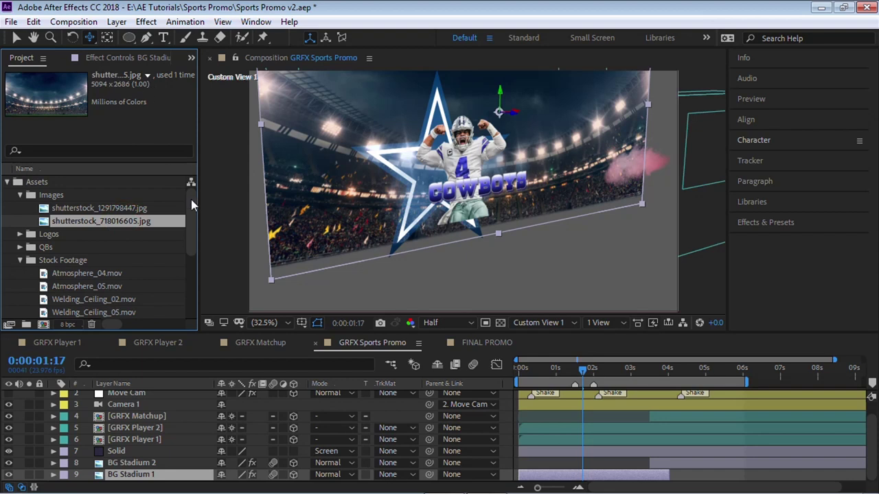
# Show Position for both BG Stadium layers (Z 1000) and orbit the custom view to inspect them
pyautogui.keyDown('shift'); pyautogui.click(183, 463); pyautogui.keyUp('shift')
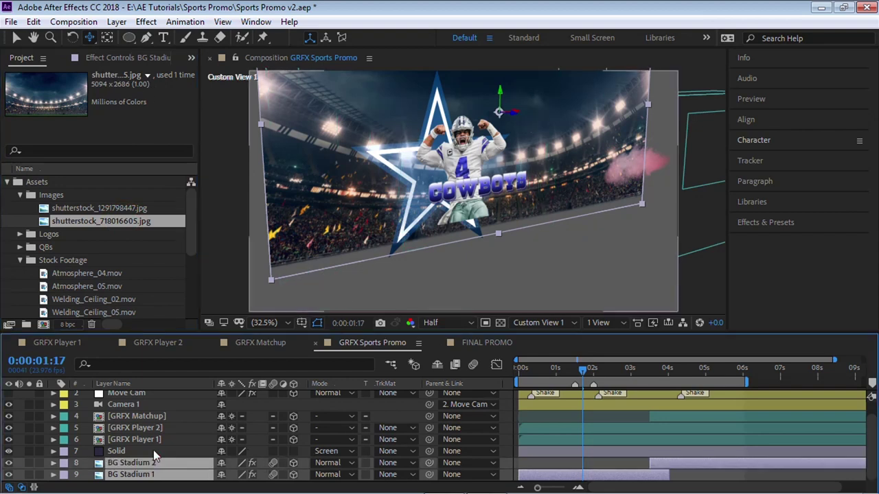
pyautogui.press('p')
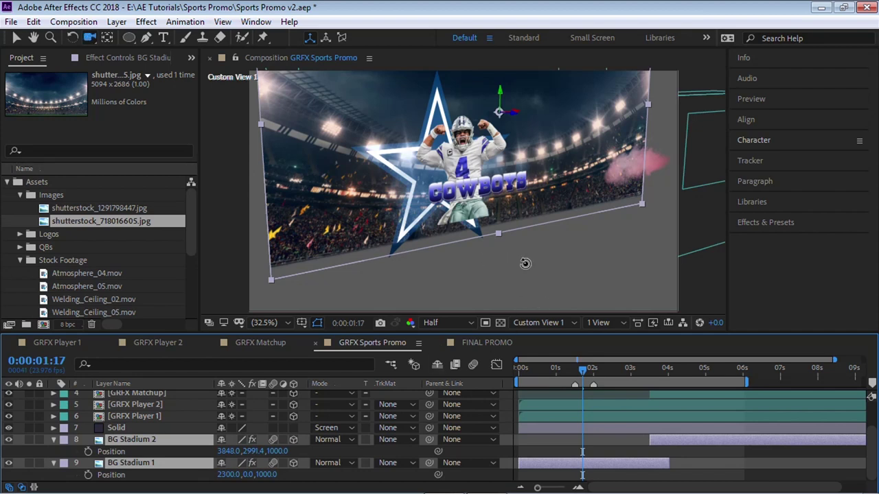
pyautogui.moveTo(525, 264); pyautogui.dragTo(717, 371)
pyautogui.click(716, 369)
pyautogui.moveTo(600, 255); pyautogui.dragTo(555, 231)
# Switch to Front view, frame all the graphics, and select Camera 1
pyautogui.click(556, 323)
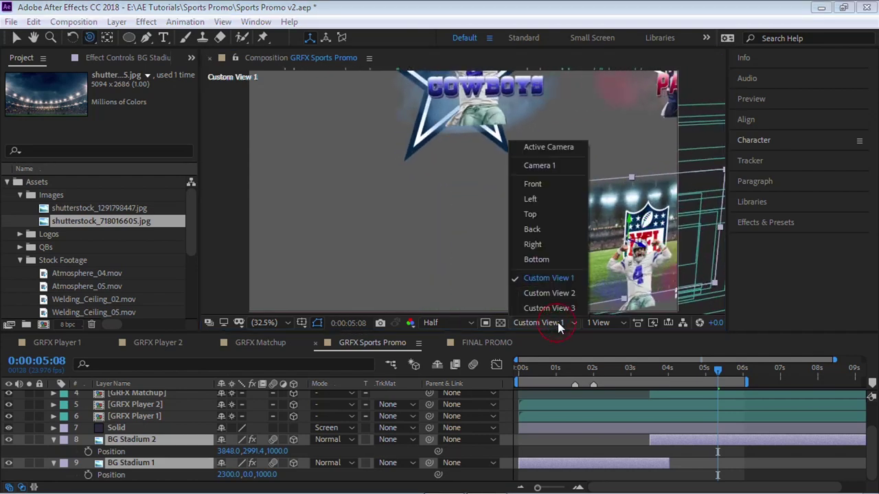
pyautogui.click(532, 184)
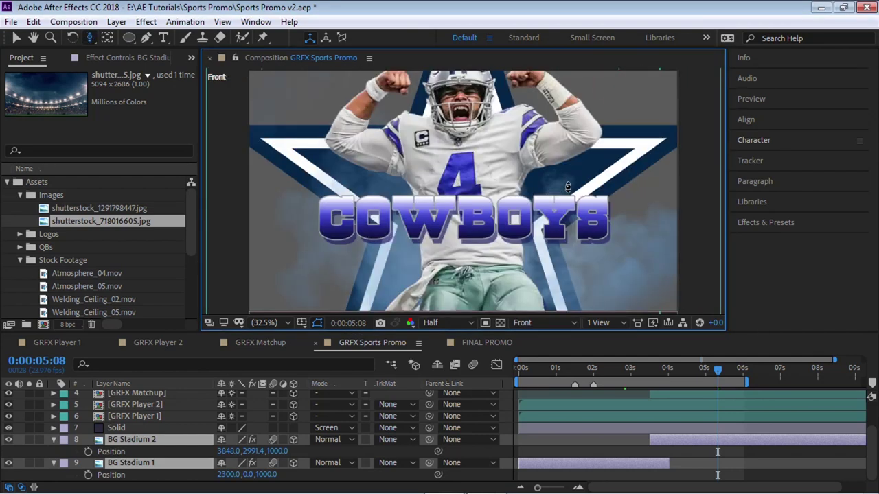
pyautogui.scroll(-5, 568, 186)
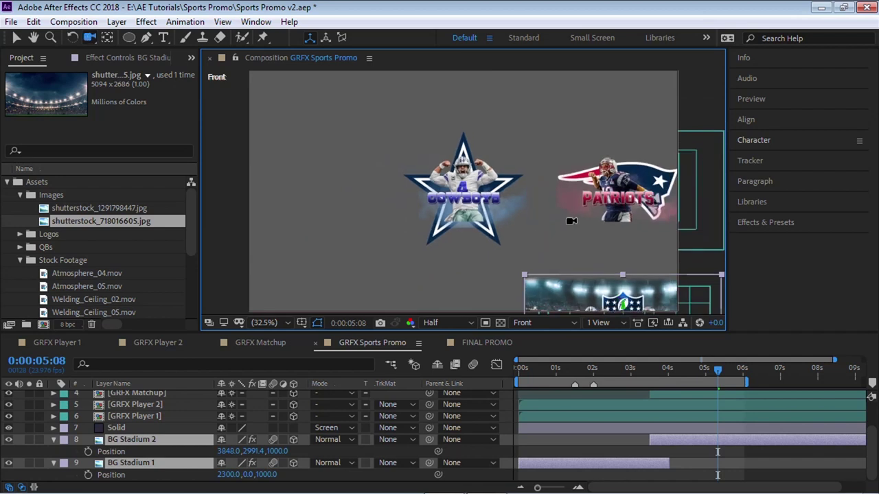
pyautogui.moveTo(571, 221); pyautogui.dragTo(460, 159)
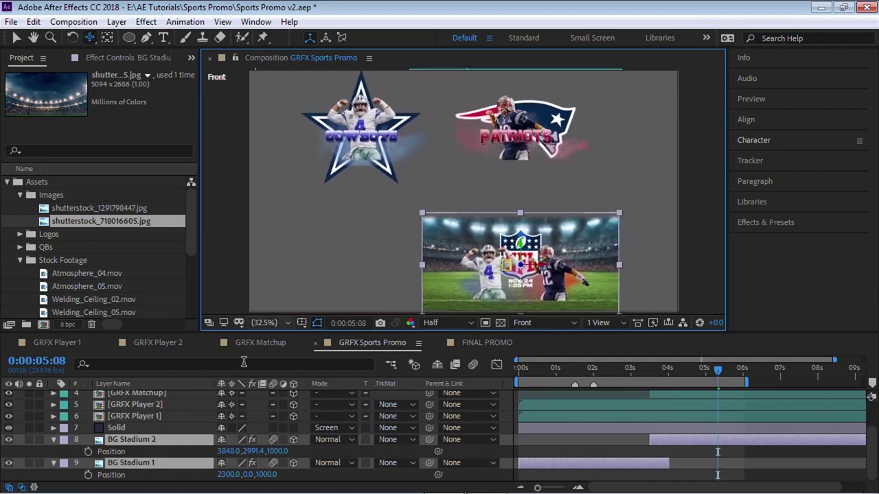
pyautogui.scroll(3, 172, 431)
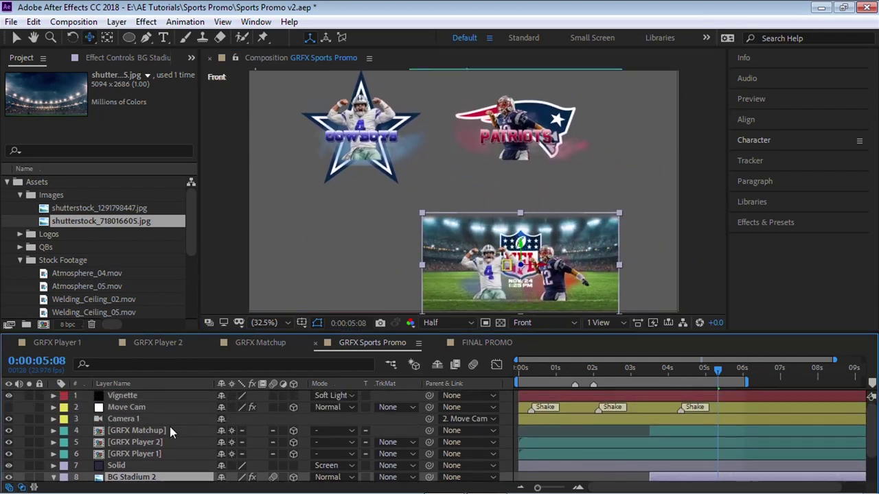
pyautogui.click(131, 420)
# Scrub and preview the existing camera move, then return to Active Camera at 0:00:00:00
pyautogui.click(540, 374)
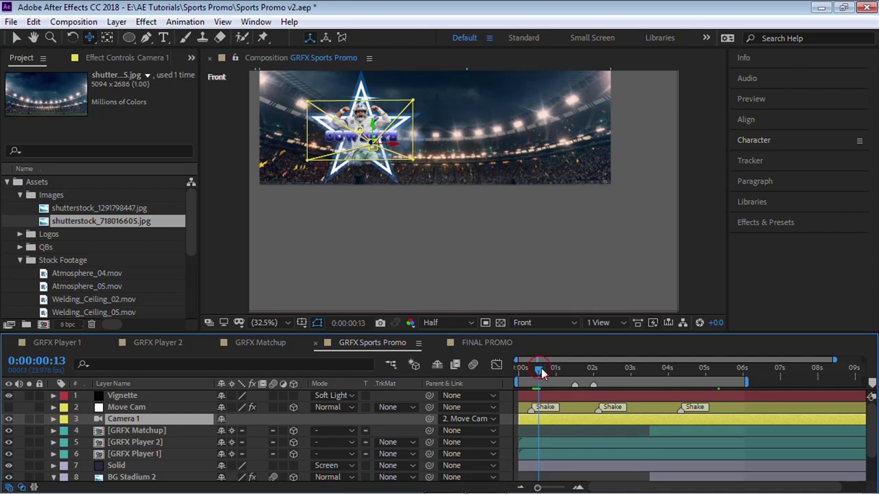
pyautogui.moveTo(541, 374); pyautogui.dragTo(697, 374)
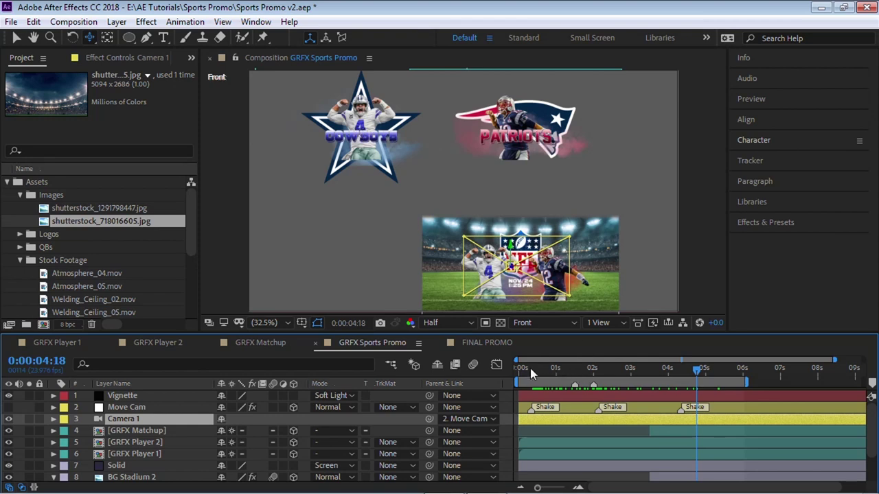
pyautogui.click(532, 373)
pyautogui.press('space')
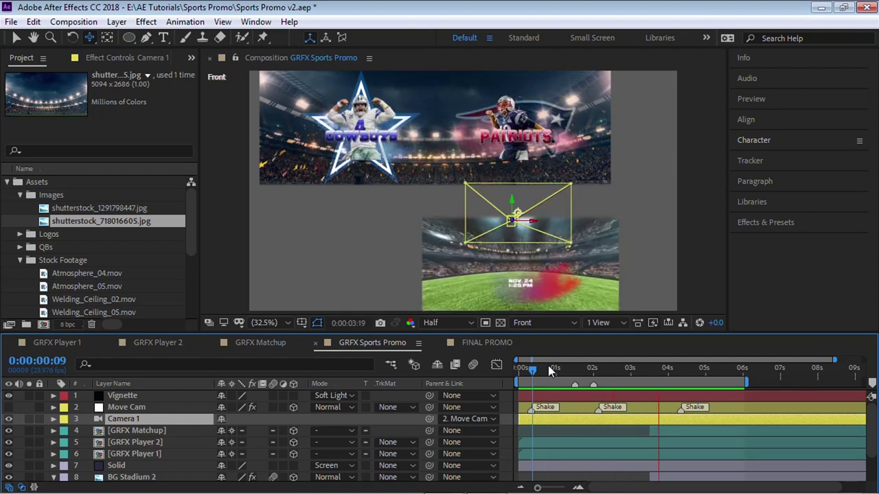
pyautogui.press('space')
pyautogui.click(535, 324)
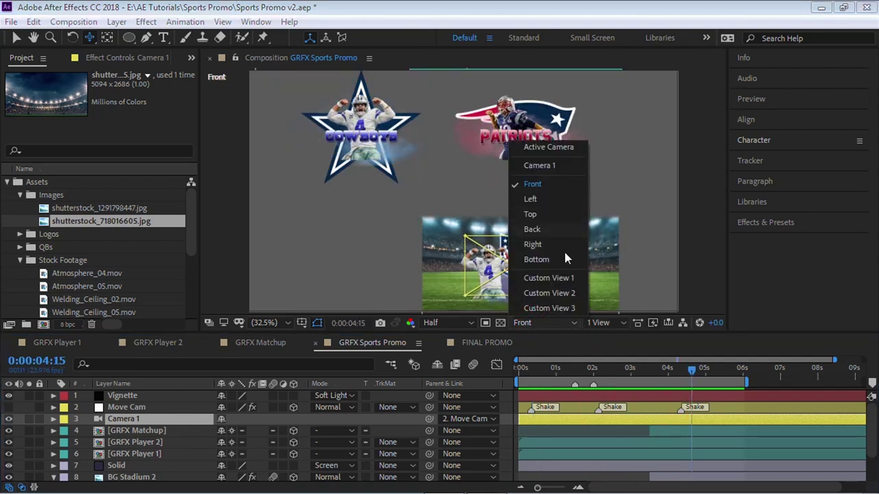
pyautogui.click(553, 148)
pyautogui.moveTo(692, 371); pyautogui.dragTo(361, 370)
# Delete the Move Cam and old Camera 1 layers and add a new 50mm camera
pyautogui.click(133, 407)
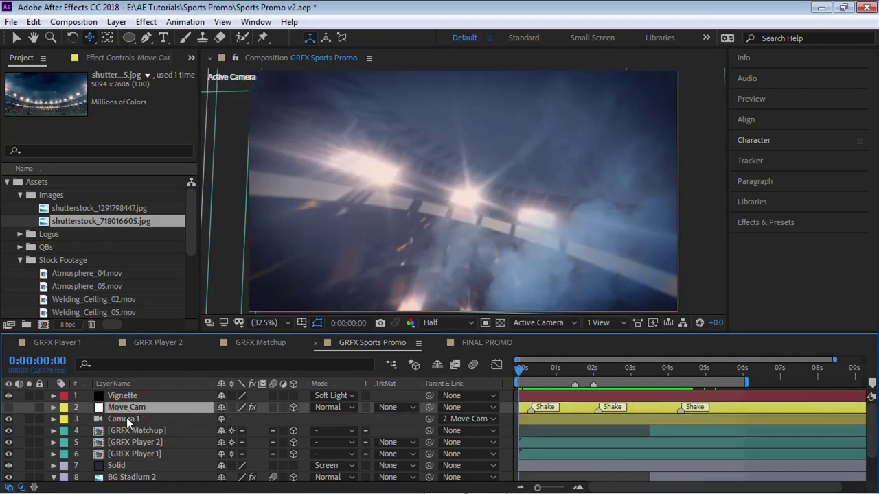
pyautogui.keyDown('shift'); pyautogui.click(127, 417); pyautogui.keyUp('shift')
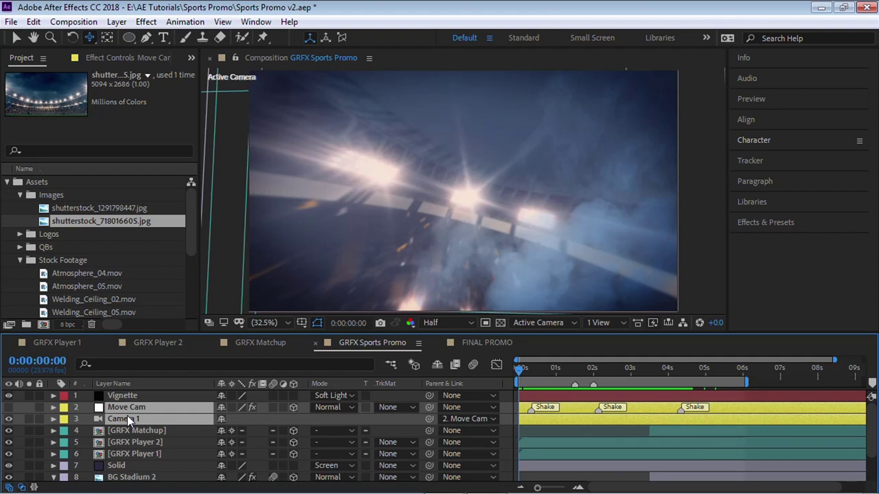
pyautogui.press('Delete')
pyautogui.click(116, 22)
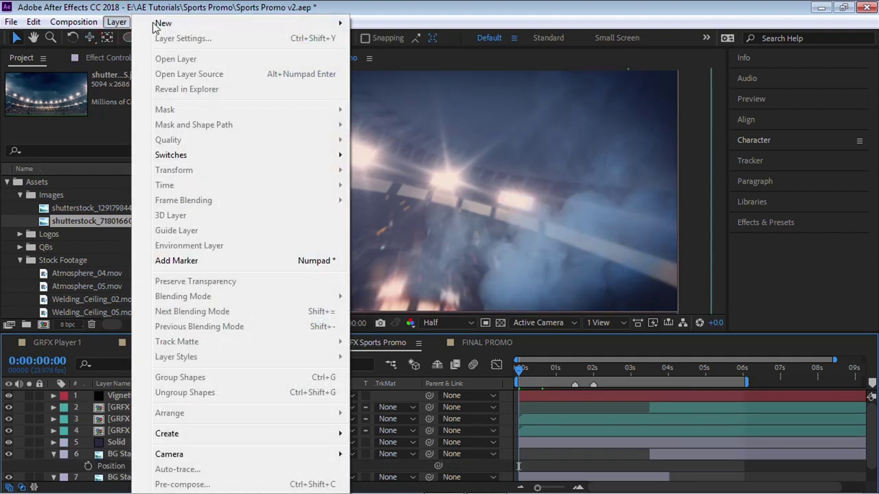
pyautogui.moveTo(156, 25)
pyautogui.click(422, 69)
pyautogui.click(427, 138)
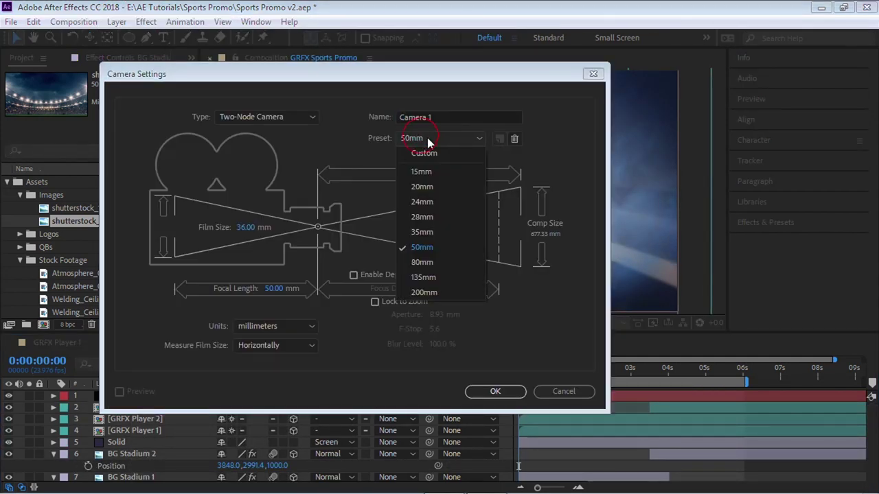
pyautogui.click(428, 246)
pyautogui.click(484, 391)
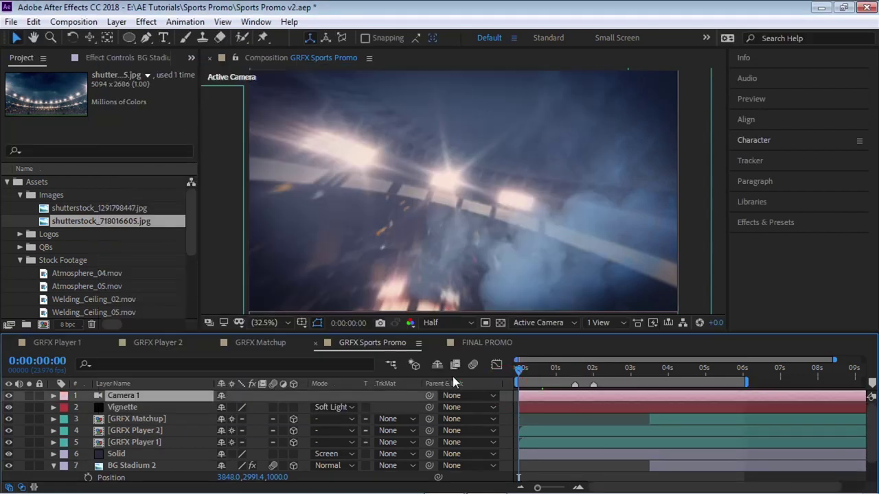
# Create an orbit null for Camera 1 and give both layers a yellow label
pyautogui.rightClick(175, 394)
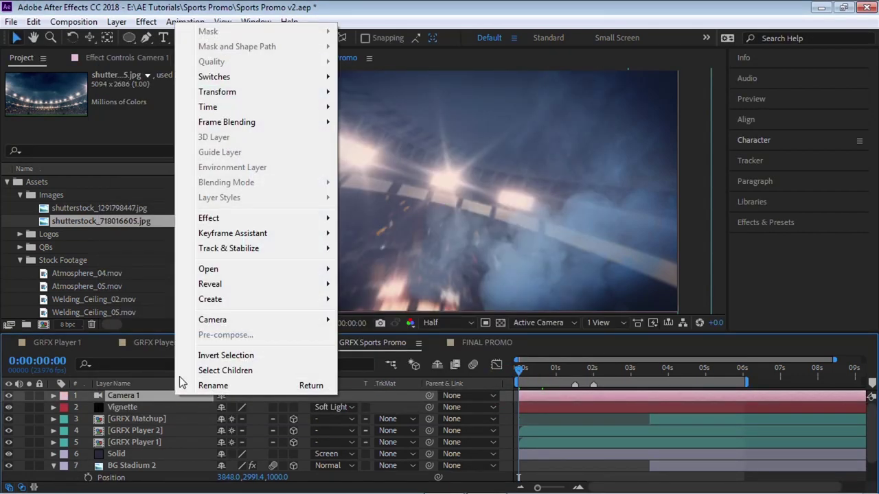
pyautogui.moveTo(240, 323)
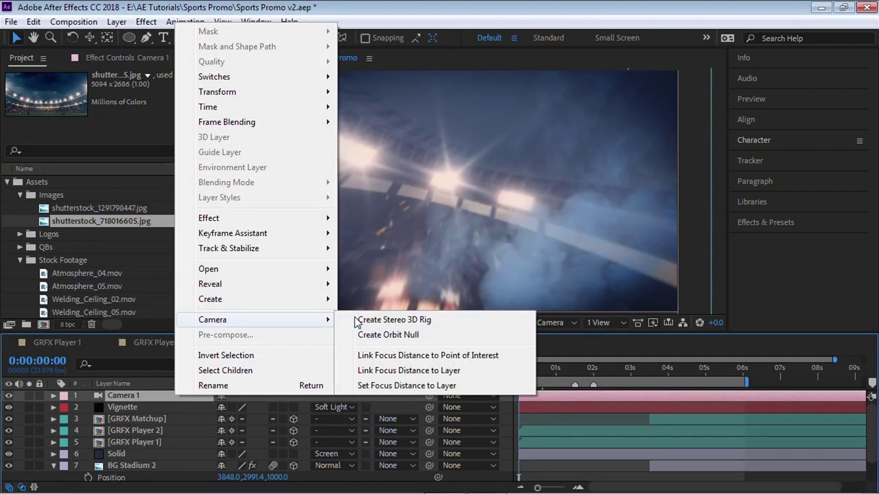
pyautogui.click(417, 335)
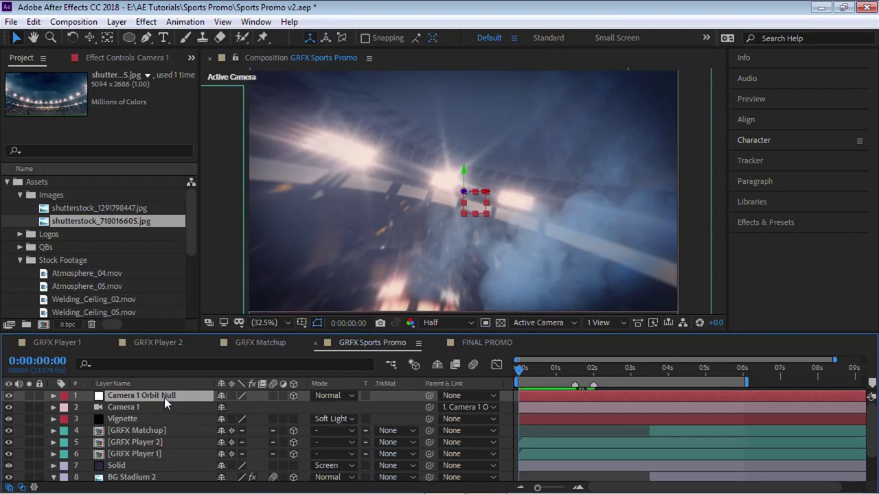
pyautogui.click(155, 404)
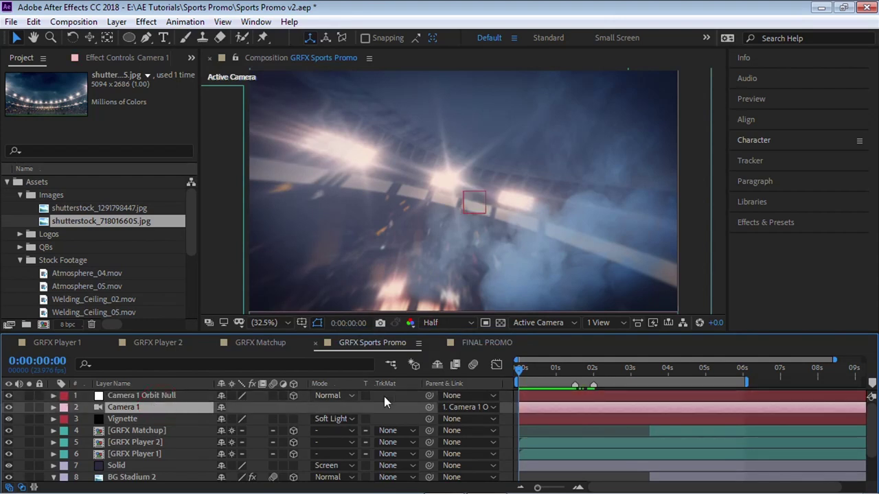
pyautogui.keyDown('shift'); pyautogui.click(156, 396); pyautogui.keyUp('shift')
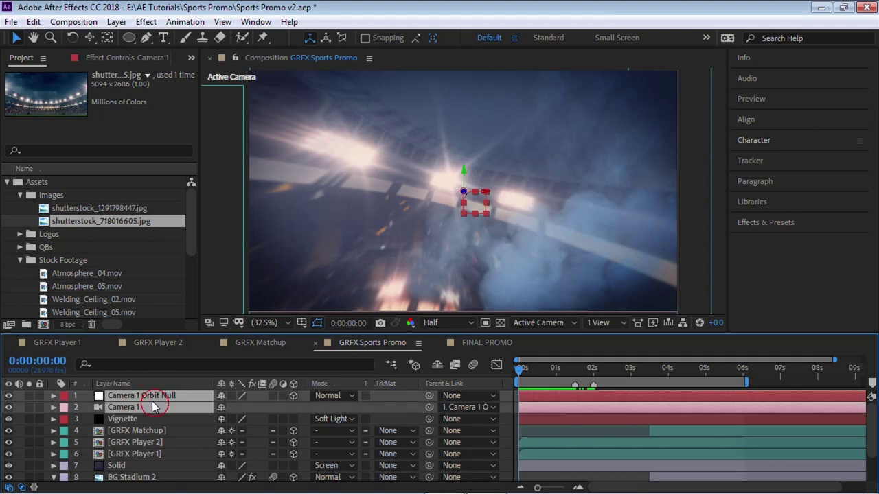
pyautogui.click(63, 397)
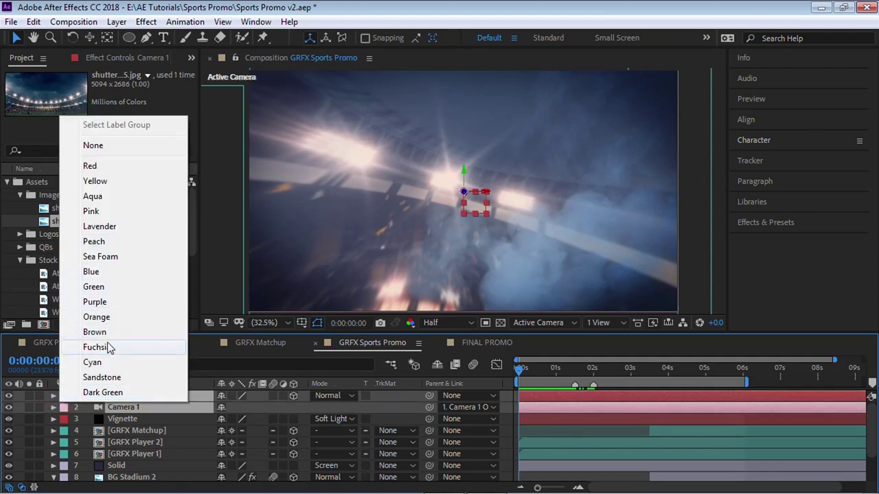
pyautogui.click(96, 181)
# Reveal the orbit null's Position (960,540,0) and Rotation properties
pyautogui.click(172, 396)
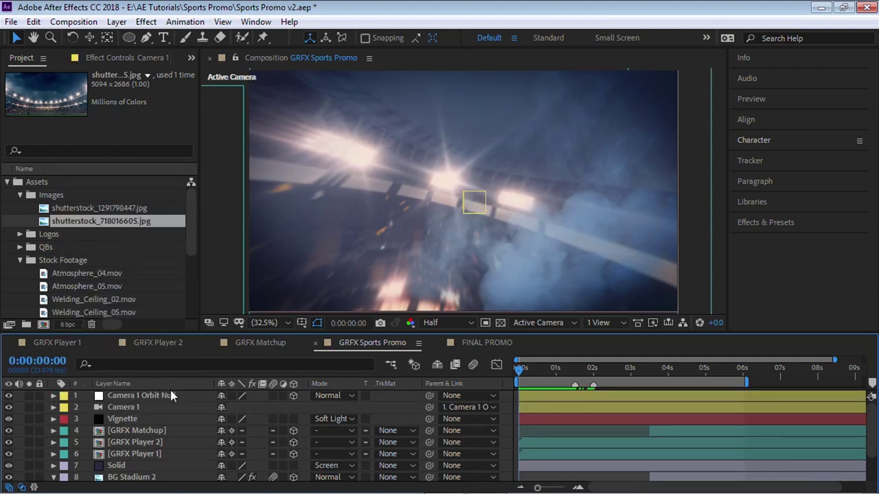
pyautogui.press('p')
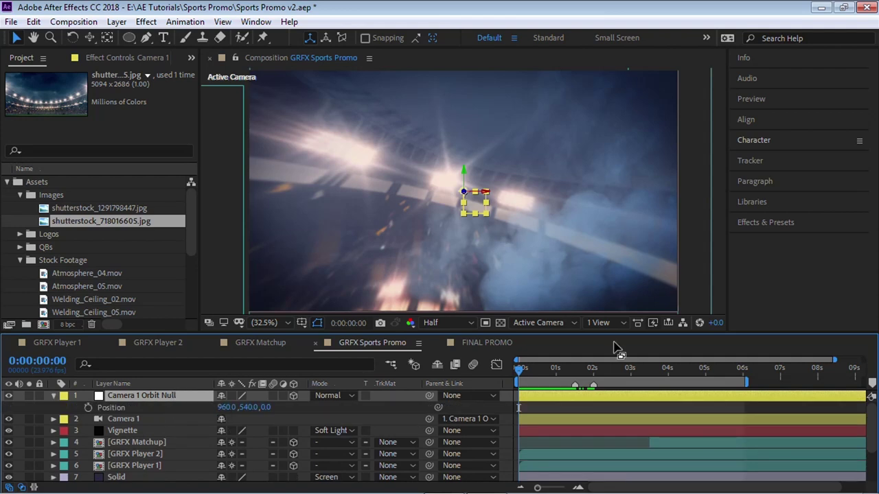
pyautogui.hotkey('shift', 'r')
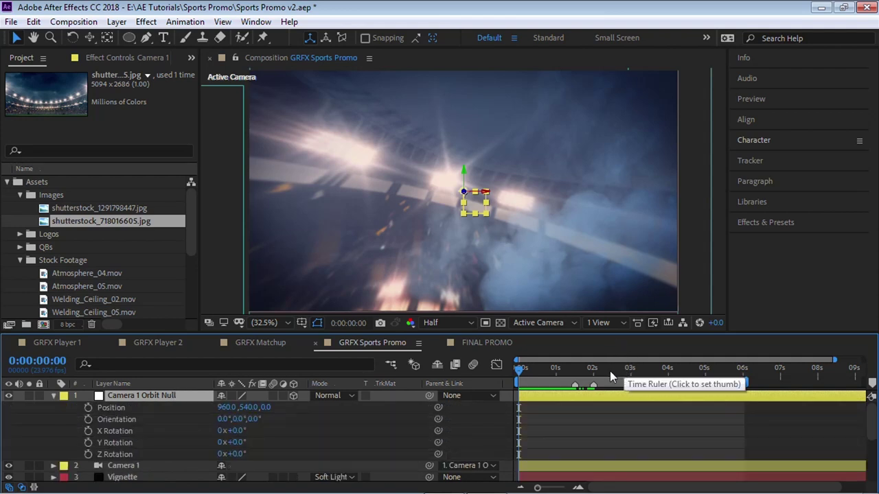
pyautogui.click(574, 370)
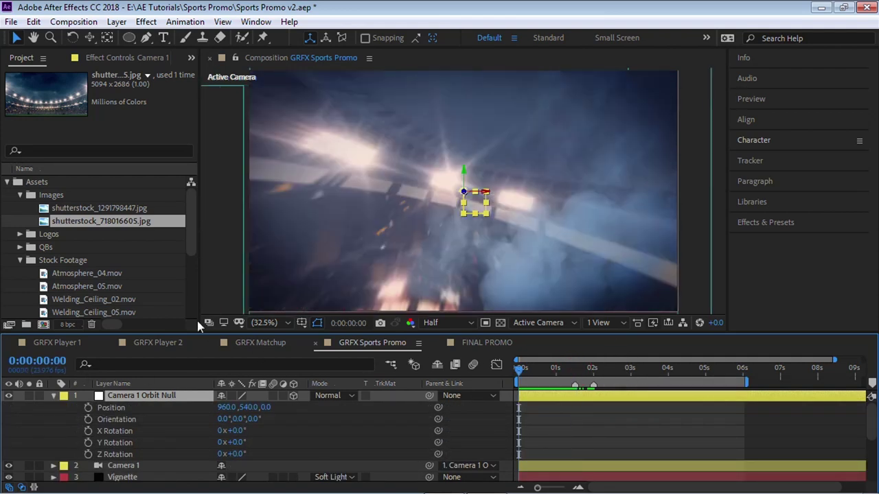
# Keyframe the orbit null's Position at 1:12, then set Position X to 3750 at two seconds
pyautogui.click(575, 372)
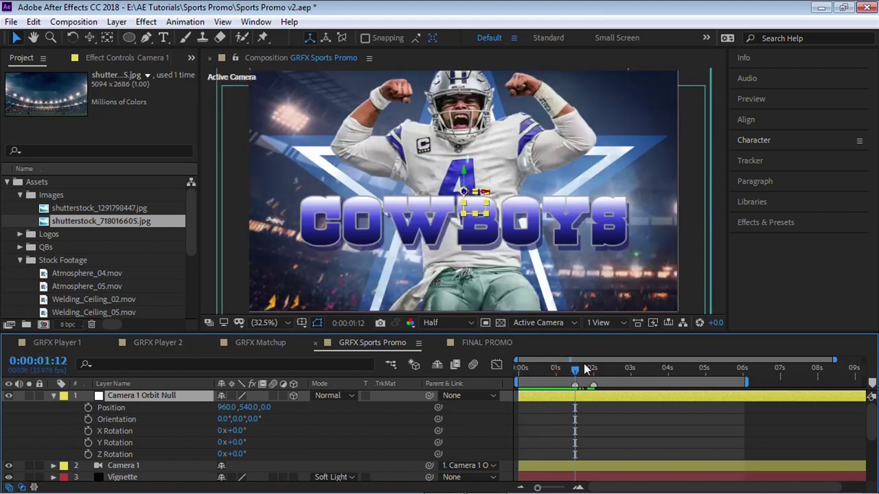
pyautogui.click(113, 408)
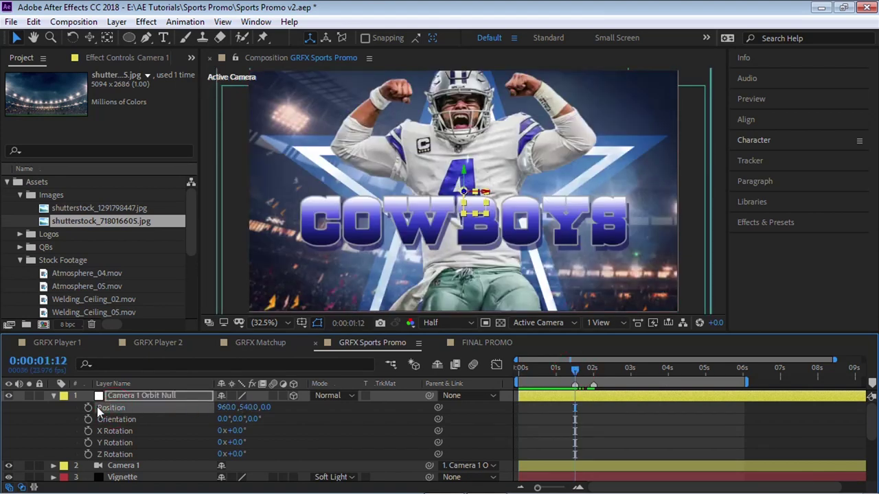
pyautogui.click(88, 407)
pyautogui.moveTo(831, 359); pyautogui.dragTo(772, 359)
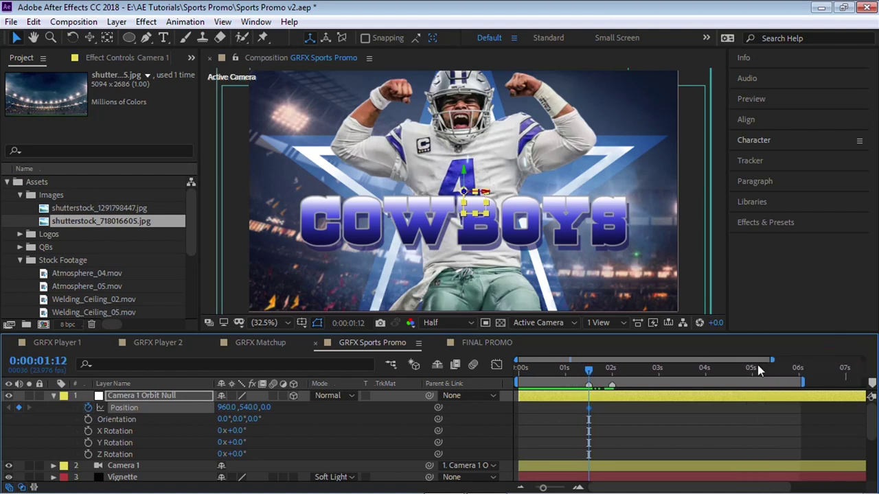
pyautogui.click(612, 369)
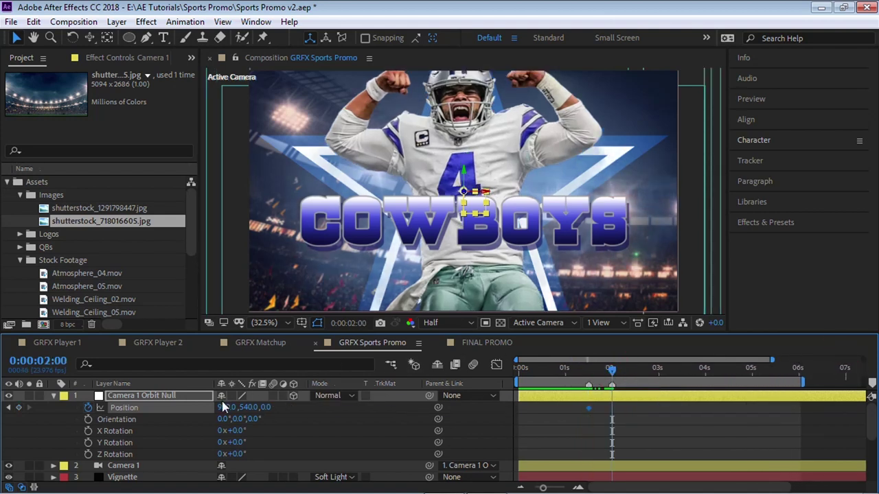
pyautogui.moveTo(226, 407); pyautogui.dragTo(419, 395)
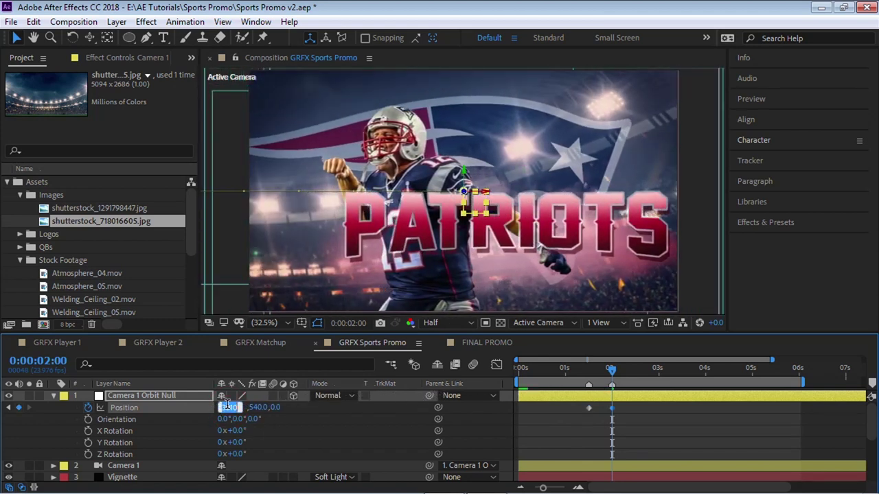
pyautogui.write('0')
pyautogui.press('Return')
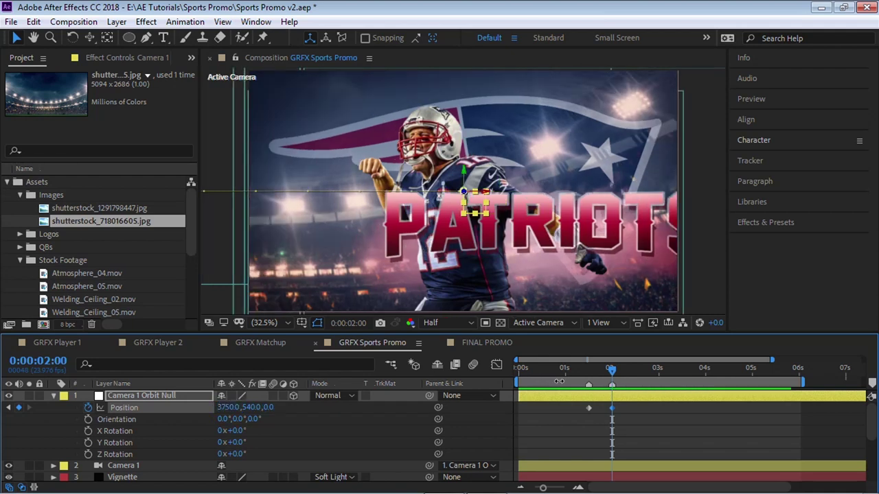
# Preview the new orbit move from the start and again from 1:07
pyautogui.press('Home')
pyautogui.press('space')
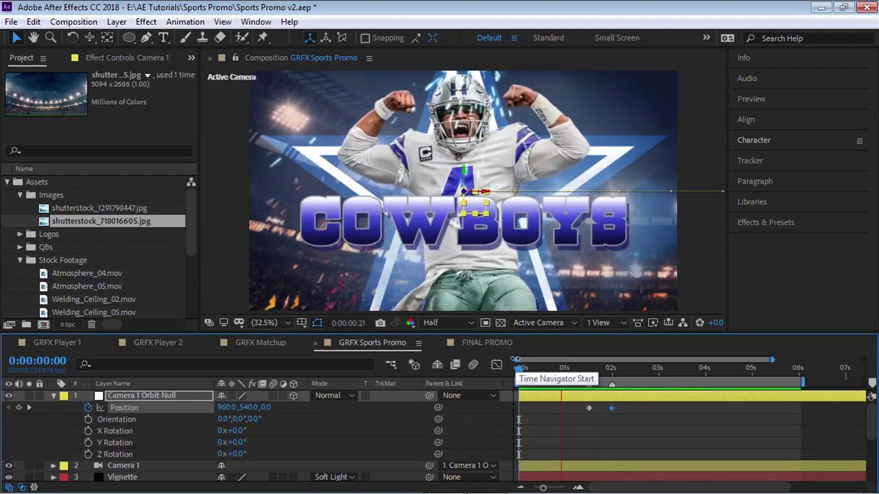
pyautogui.click(566, 368)
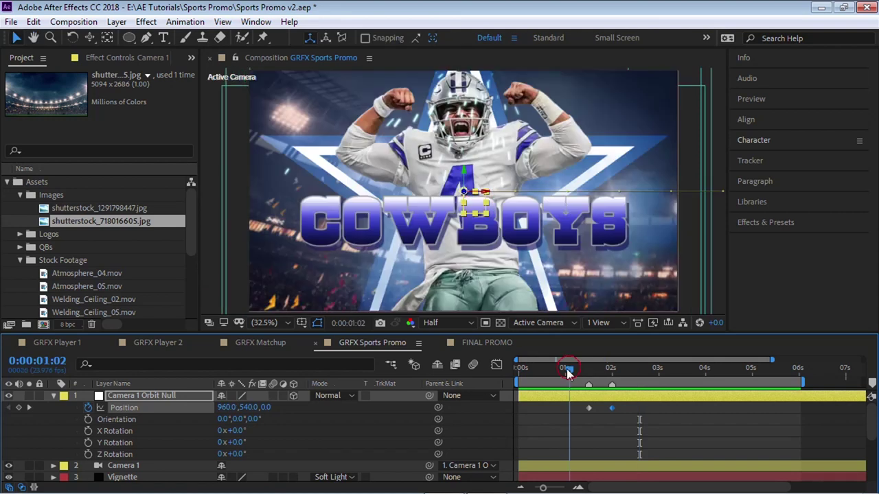
pyautogui.press('space')
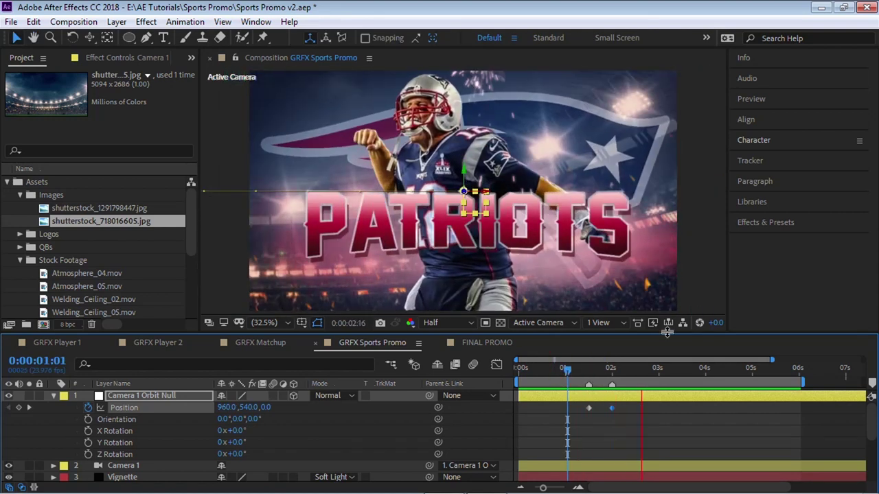
pyautogui.click(580, 368)
pyautogui.press('space')
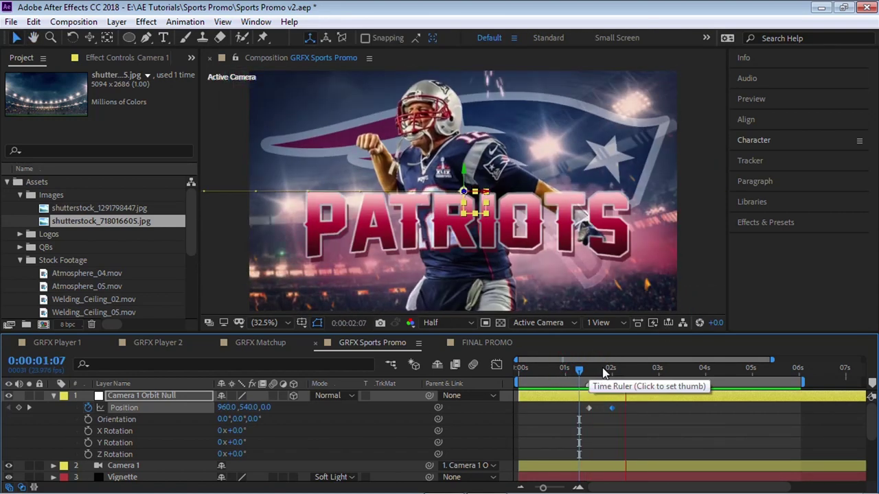
# Hold the framing until 3:12, then lower Position Y to 3036 at 4:00
pyautogui.moveTo(604, 371); pyautogui.dragTo(683, 371)
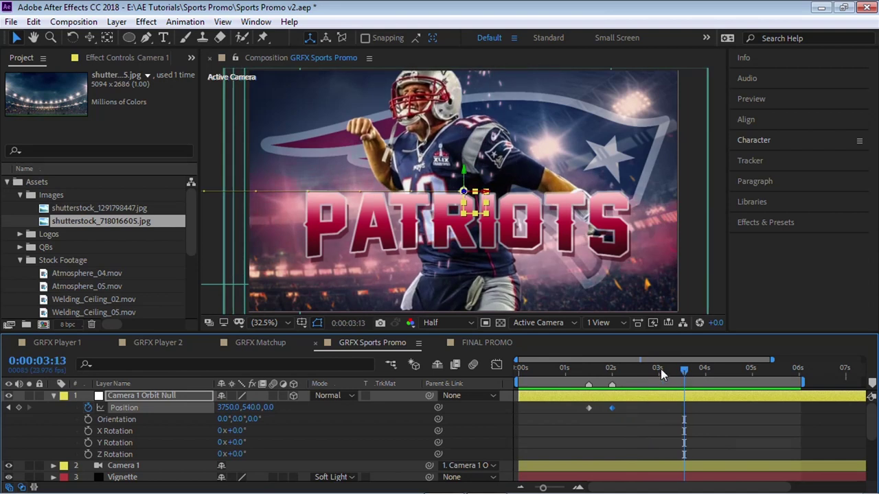
pyautogui.press('pageup')
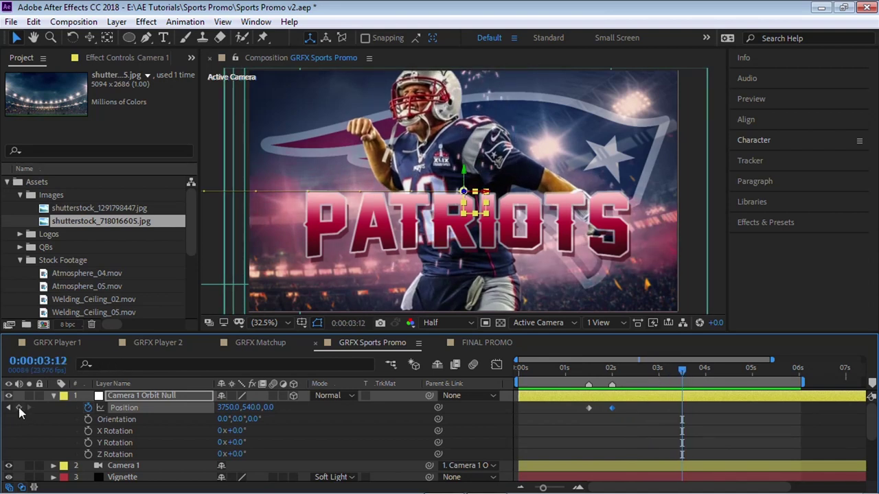
pyautogui.moveTo(683, 372); pyautogui.dragTo(705, 375)
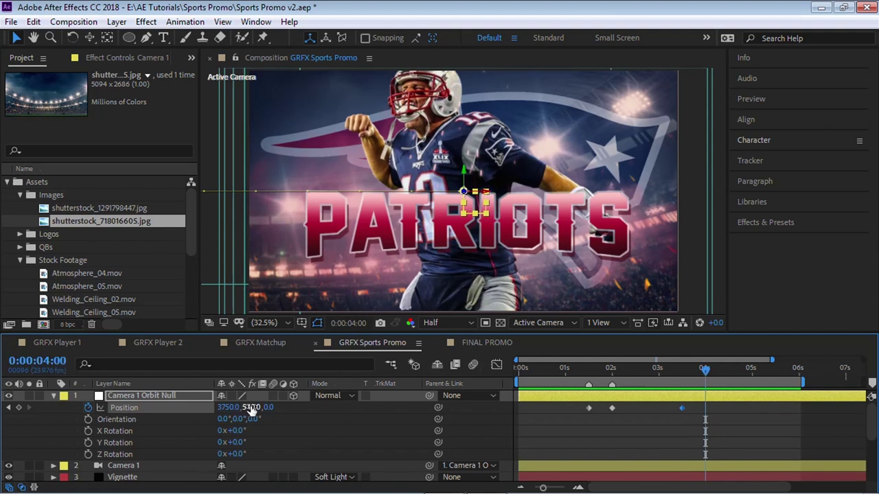
pyautogui.moveTo(251, 408); pyautogui.dragTo(366, 410)
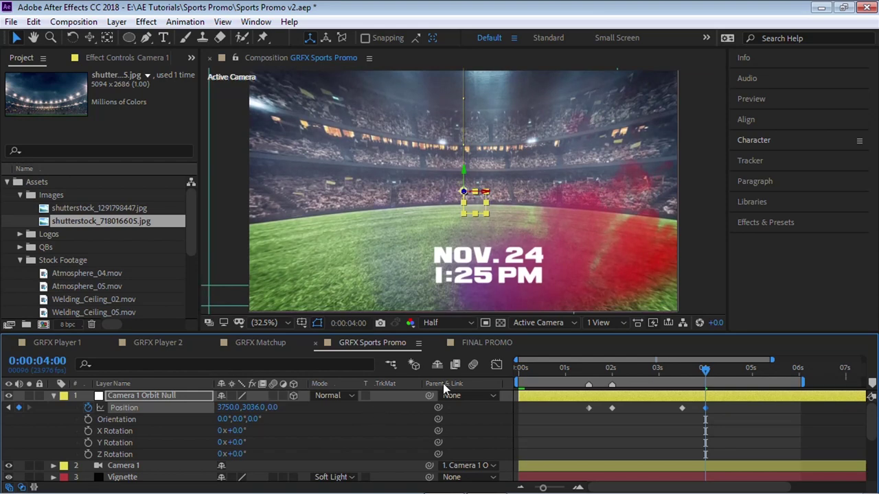
pyautogui.click(582, 368)
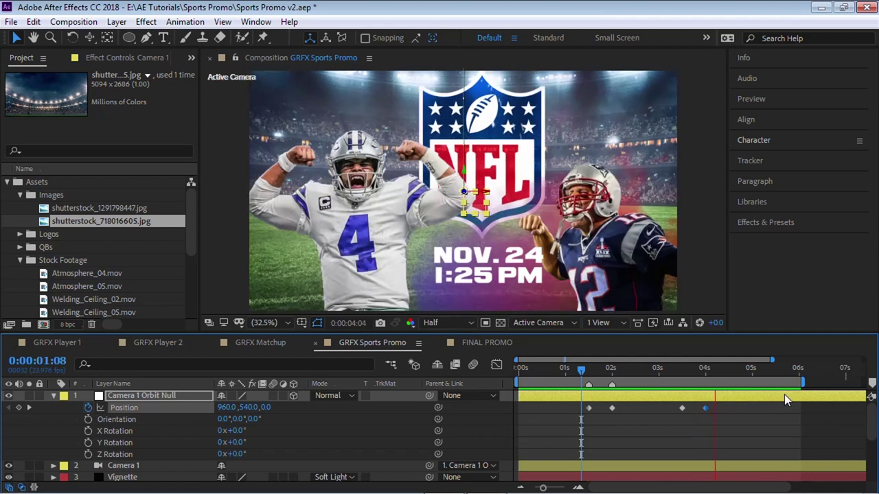
pyautogui.moveTo(732, 406); pyautogui.dragTo(656, 415)
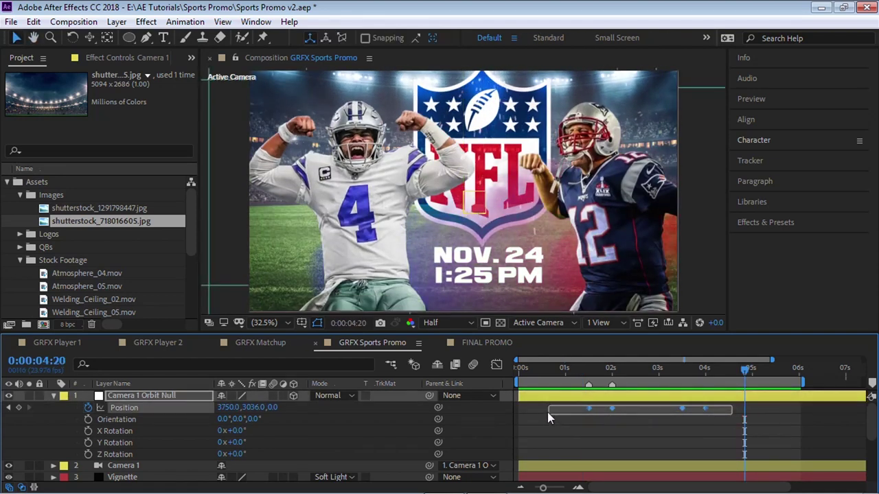
# Set the four Position keyframes' spatial interpolation to Linear
pyautogui.moveTo(547, 415); pyautogui.dragTo(547, 414)
pyautogui.rightClick(706, 407)
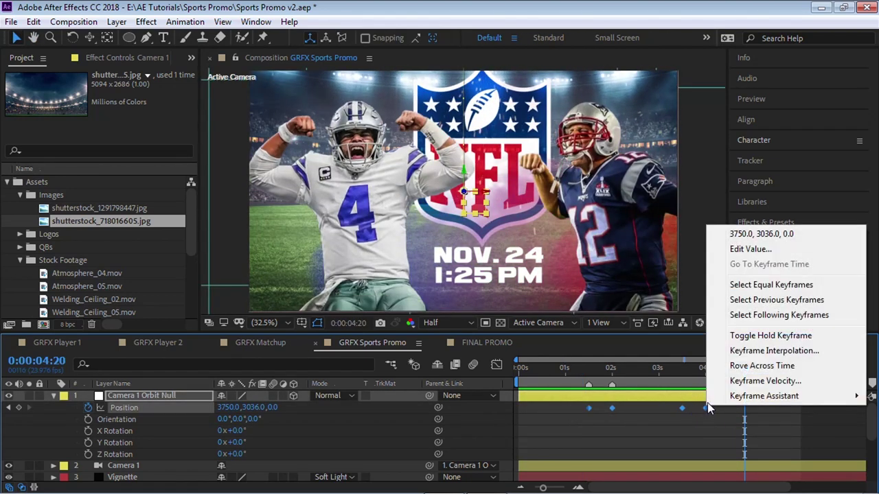
pyautogui.click(765, 351)
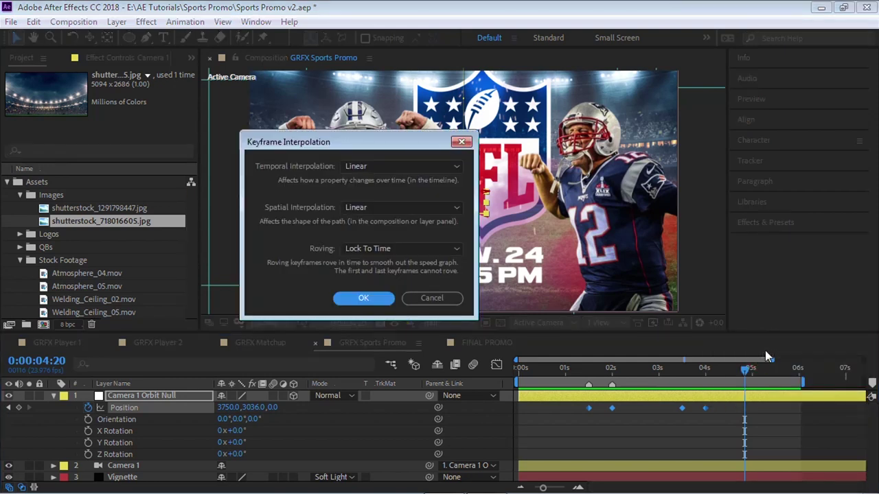
pyautogui.click(371, 207)
pyautogui.click(370, 239)
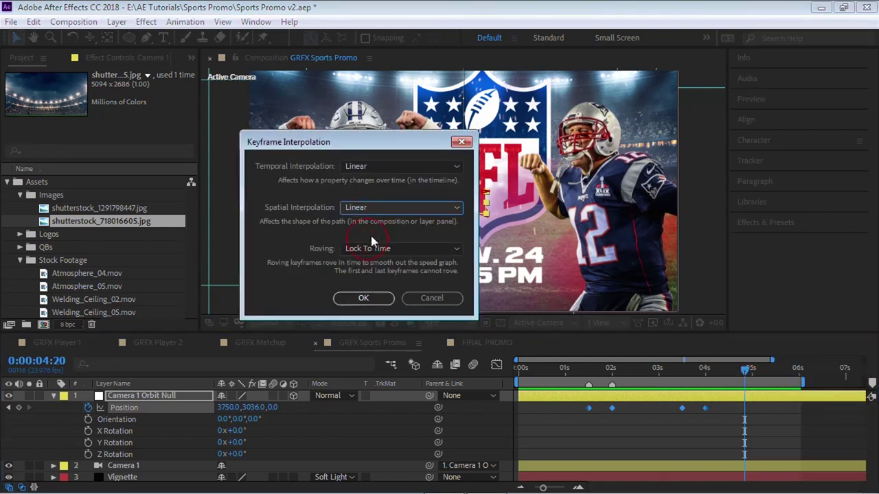
pyautogui.click(364, 298)
# Apply Easy Ease to the four keyframes and preview the move from 1:07
pyautogui.moveTo(727, 405); pyautogui.dragTo(555, 415)
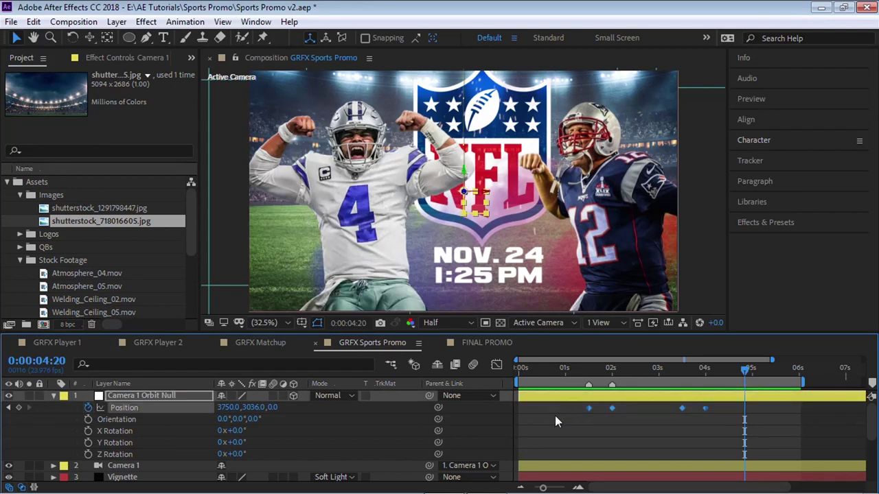
pyautogui.press('F9')
pyautogui.click(580, 371)
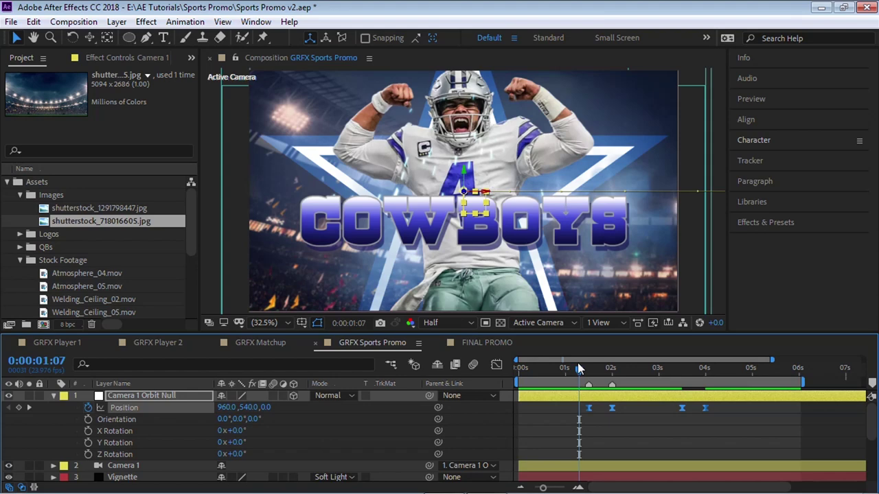
pyautogui.press('space')
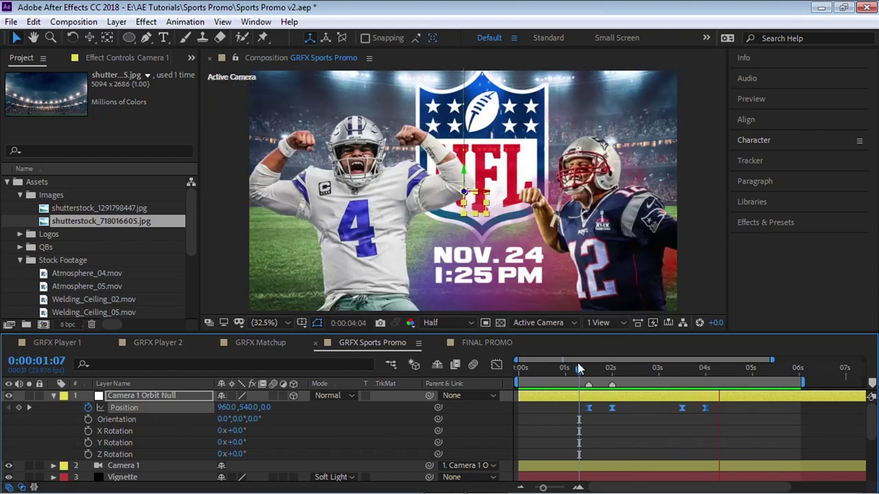
pyautogui.press('space')
# Set the orbit null's X Rotation to 5° and Y Rotation to -7°
pyautogui.press('F2')
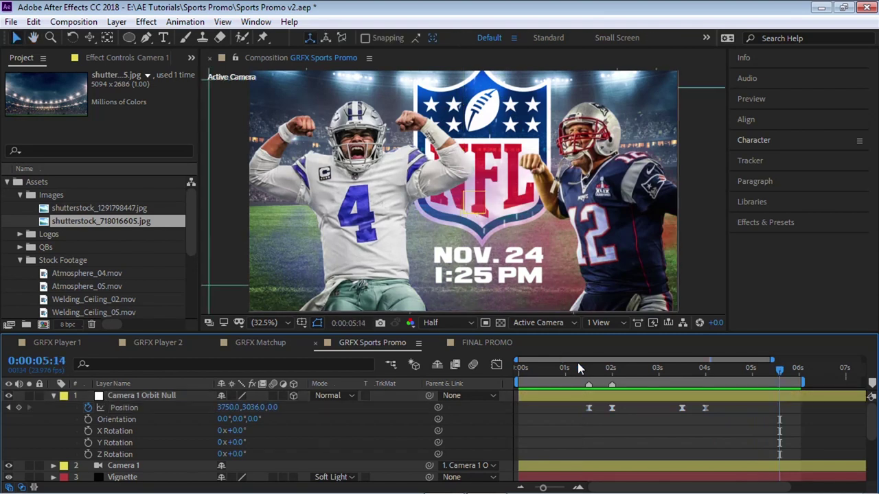
pyautogui.click(556, 369)
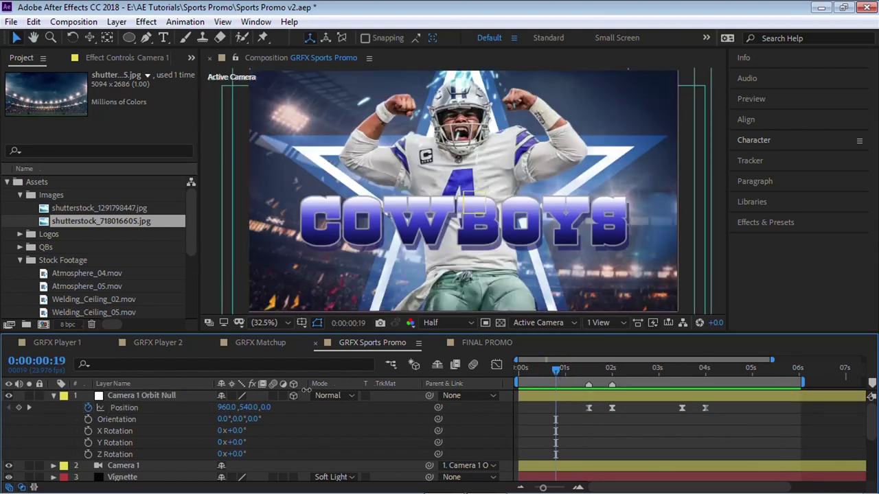
pyautogui.moveTo(236, 434); pyautogui.dragTo(248, 438)
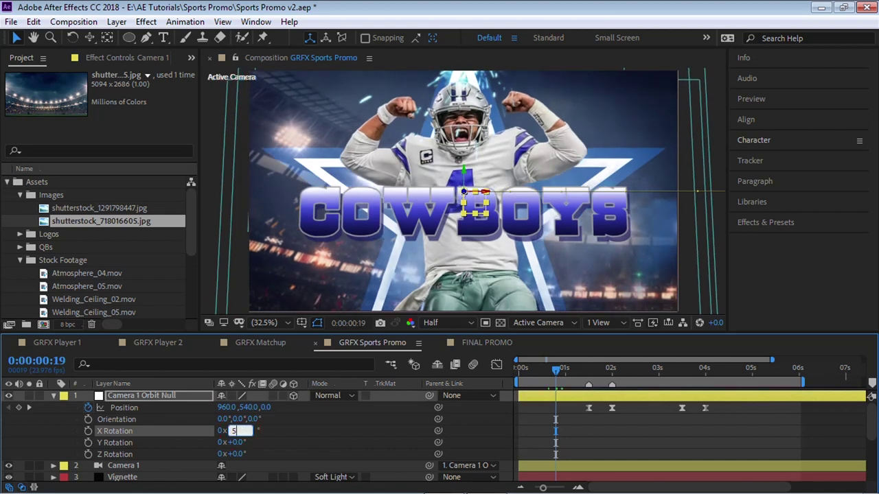
pyautogui.press('Return')
pyautogui.moveTo(240, 442); pyautogui.dragTo(237, 440)
pyautogui.click(237, 440)
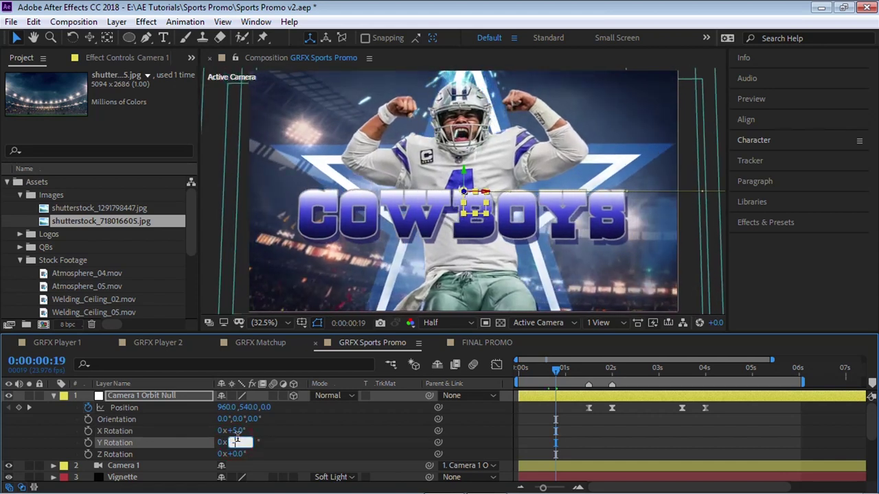
pyautogui.write('-5')
pyautogui.press('Return')
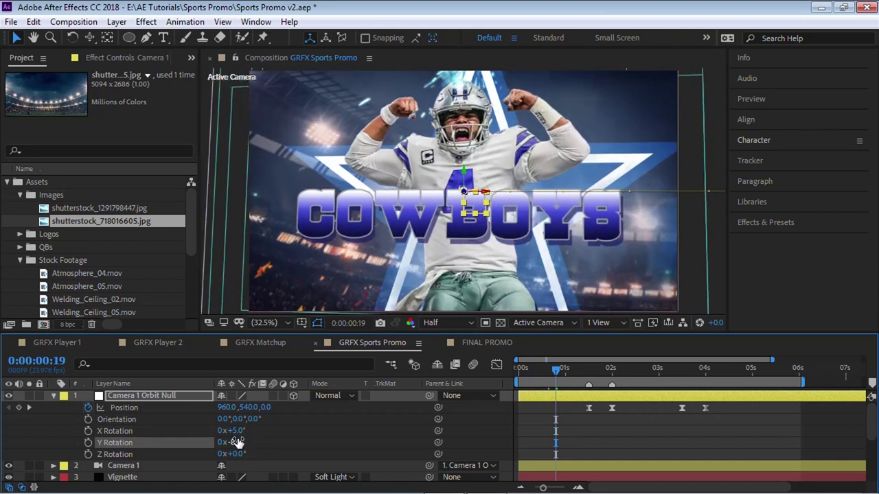
pyautogui.write('-7')
pyautogui.press('Return')
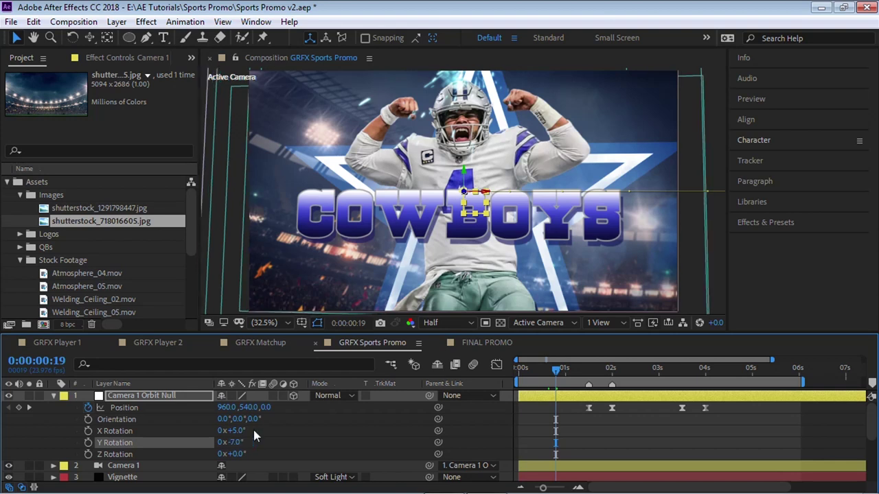
# Keyframe both rotations at 0:00, then set X Rotation 8° and Y Rotation 7° at 3:12 and preview
pyautogui.moveTo(559, 378); pyautogui.dragTo(515, 362)
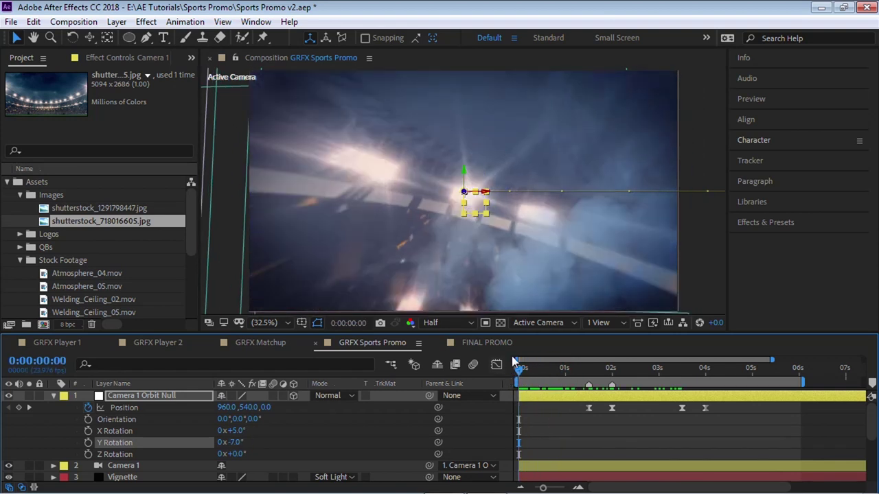
pyautogui.click(88, 430)
pyautogui.click(88, 442)
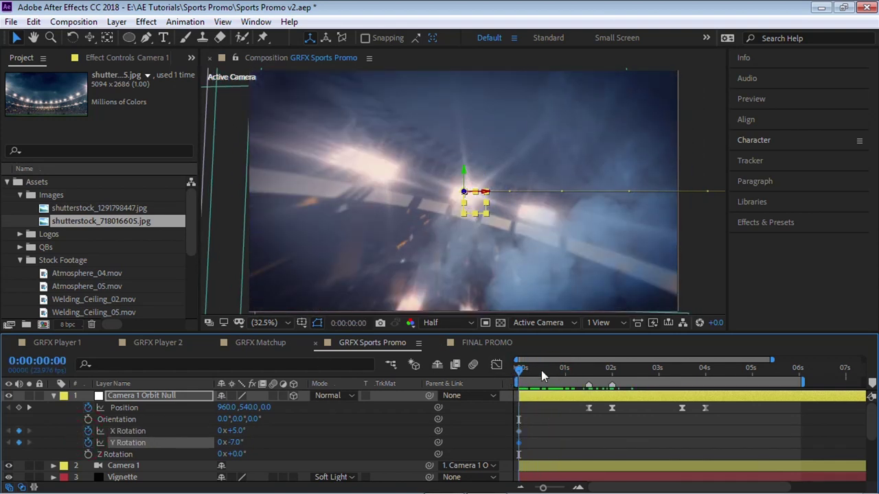
pyautogui.moveTo(519, 370); pyautogui.dragTo(684, 394)
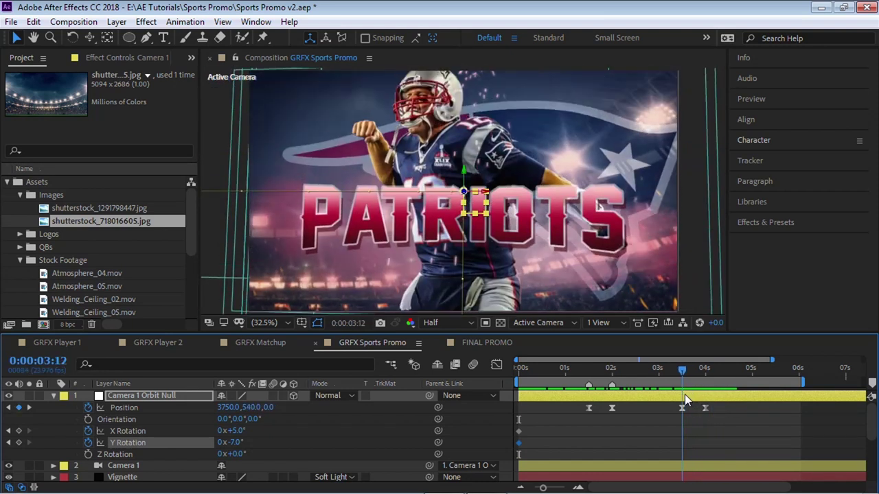
pyautogui.click(241, 431)
pyautogui.write('8')
pyautogui.press('Return')
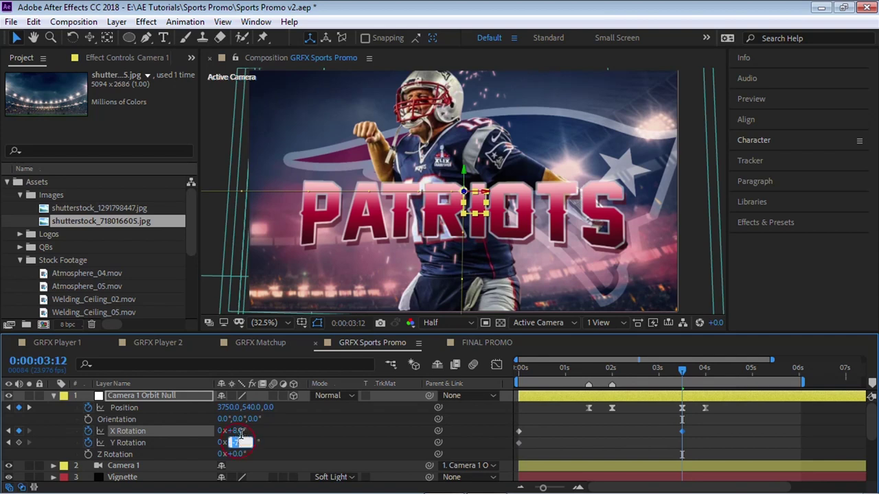
pyautogui.click(242, 441)
pyautogui.write('7')
pyautogui.press('Return')
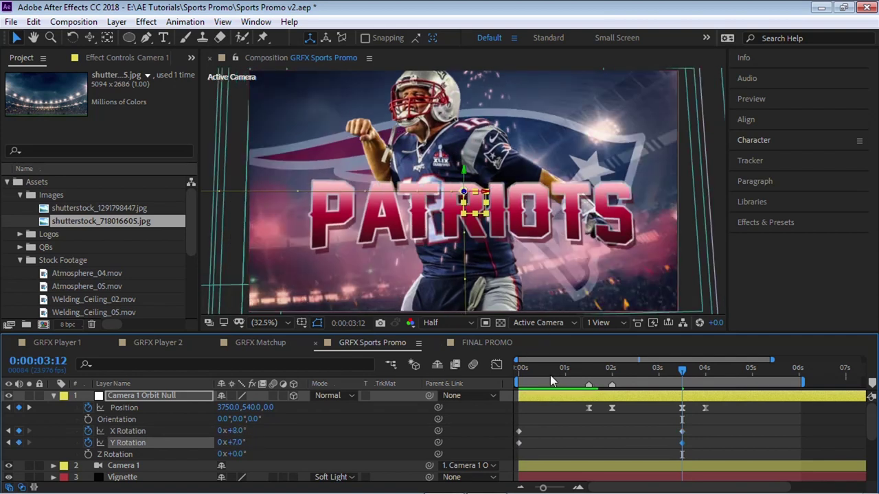
pyautogui.click(520, 369)
pyautogui.press('space')
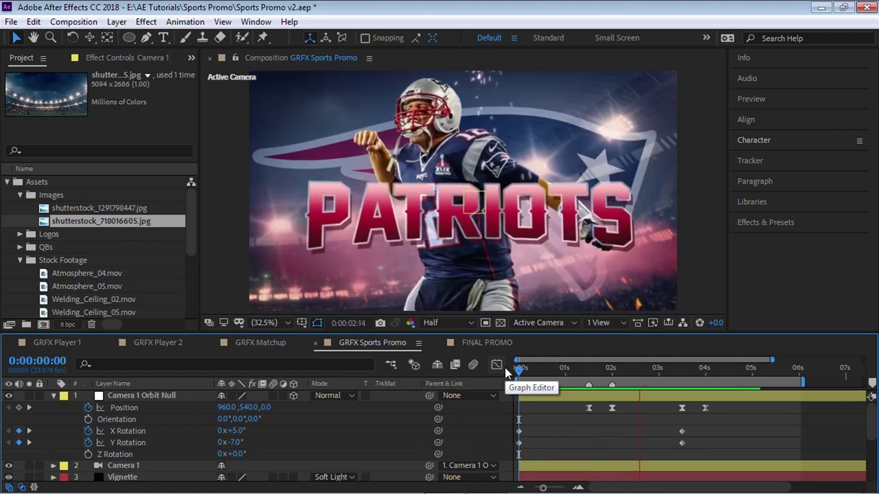
# At 4 seconds set X and Y Rotation to 0° and preview the settle
pyautogui.click(725, 371)
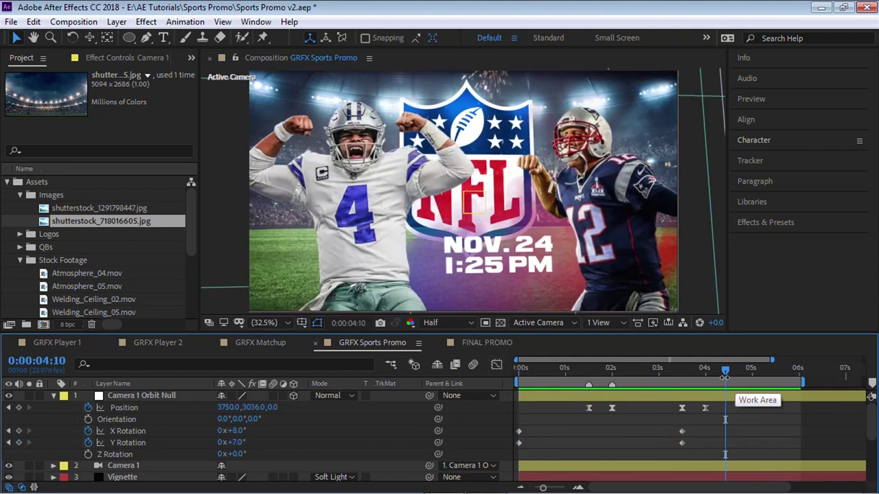
pyautogui.click(703, 373)
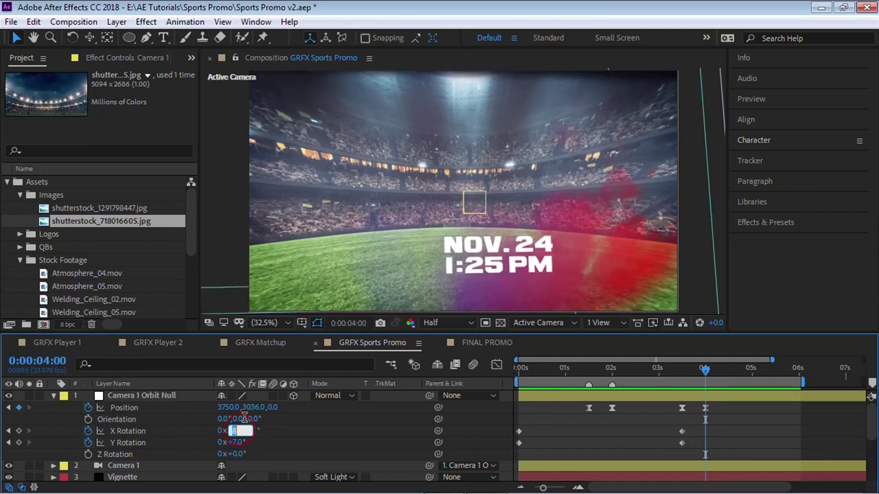
pyautogui.press('Tab')
pyautogui.write('0')
pyautogui.press('Return')
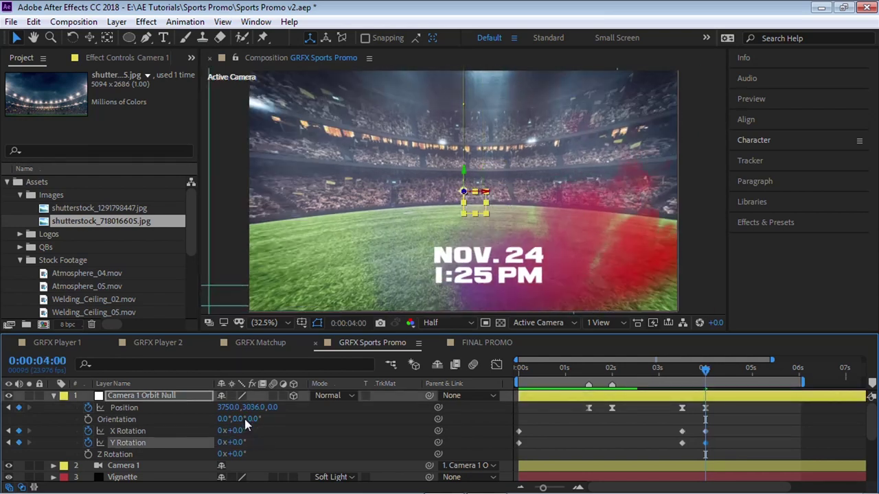
pyautogui.click(675, 372)
pyautogui.press('space')
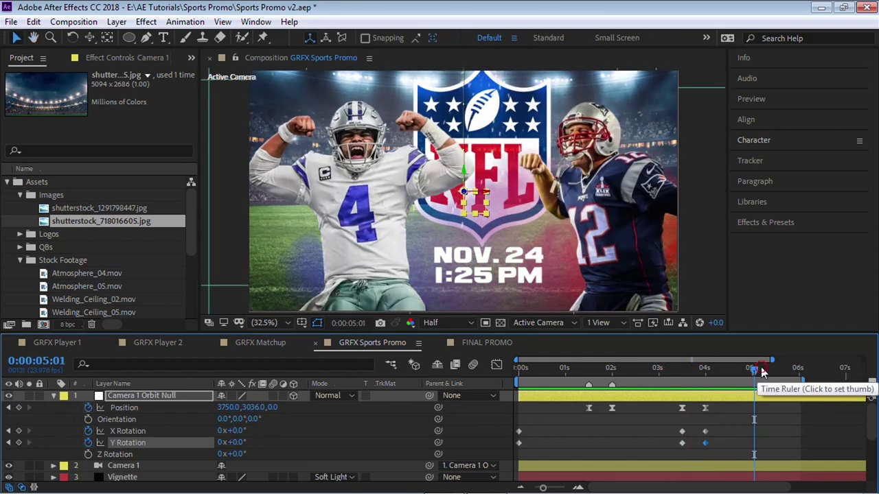
# Add a Y Rotation keyframe of 0° at 7 seconds and preview from the start
pyautogui.click(846, 371)
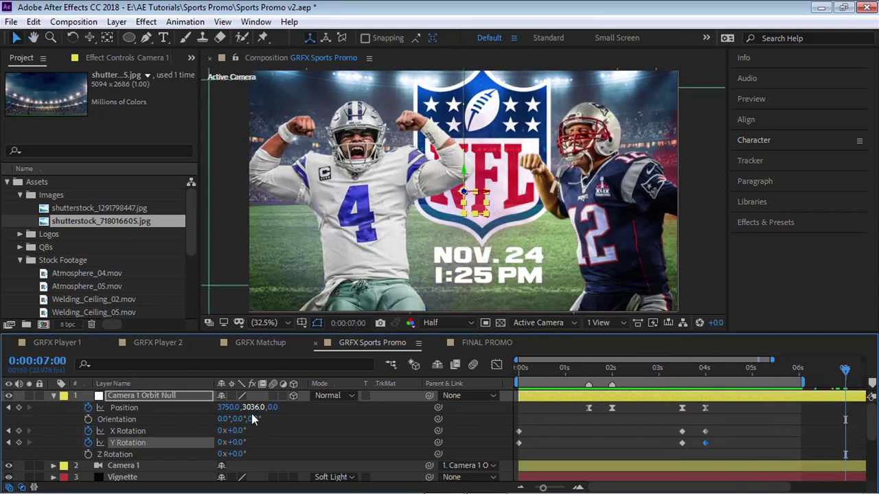
pyautogui.moveTo(241, 440); pyautogui.dragTo(242, 447)
pyautogui.write('0')
pyautogui.press('Return')
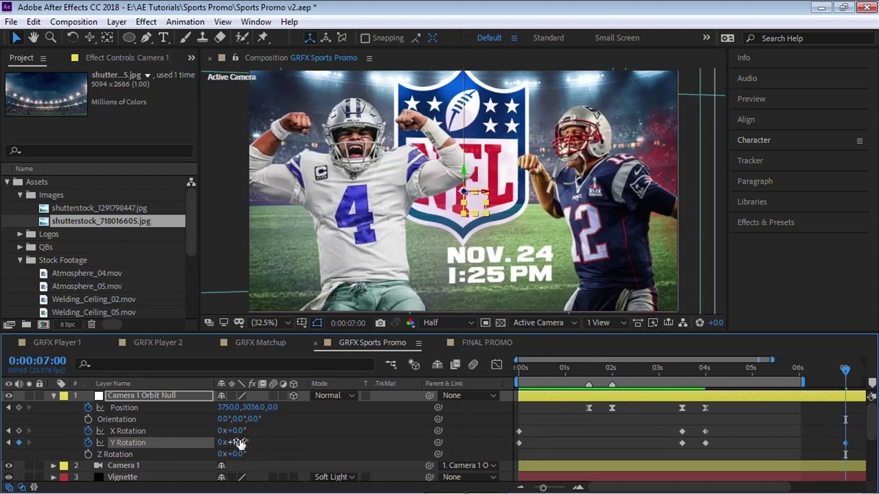
pyautogui.press('space')
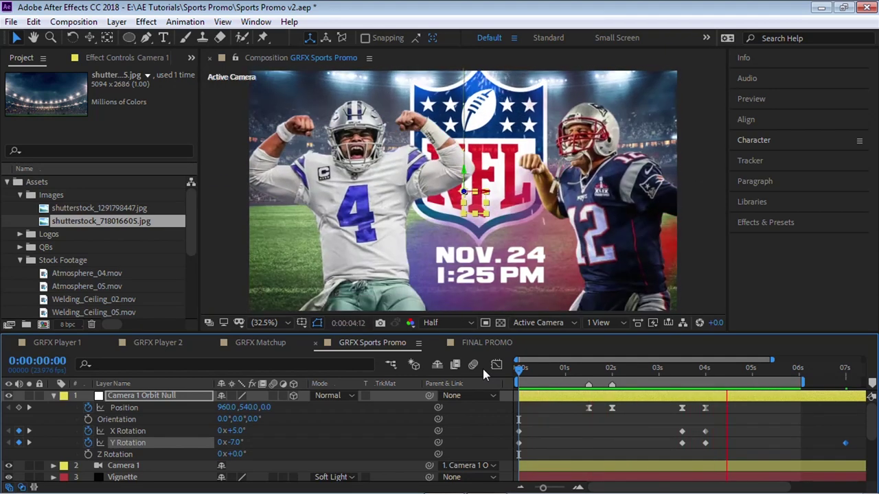
pyautogui.press('space')
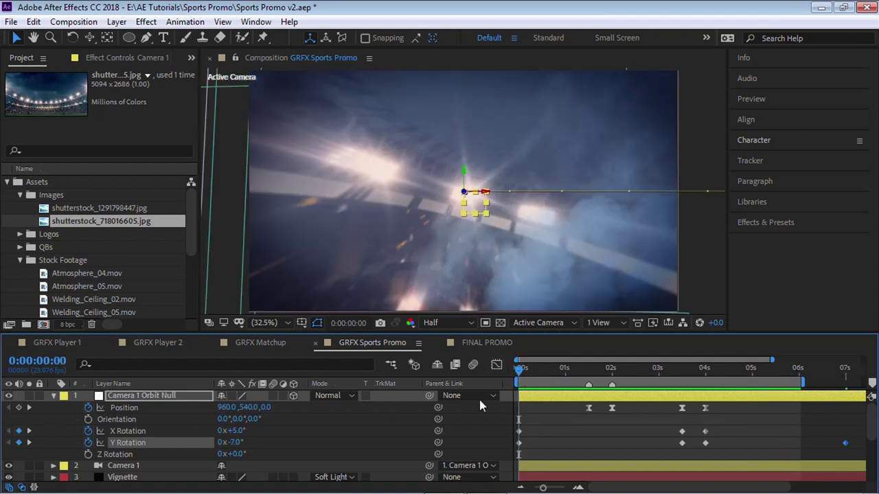
# Change the opening rotation keyframes to X 0° and Y -10°, then preview the move
pyautogui.click(519, 432)
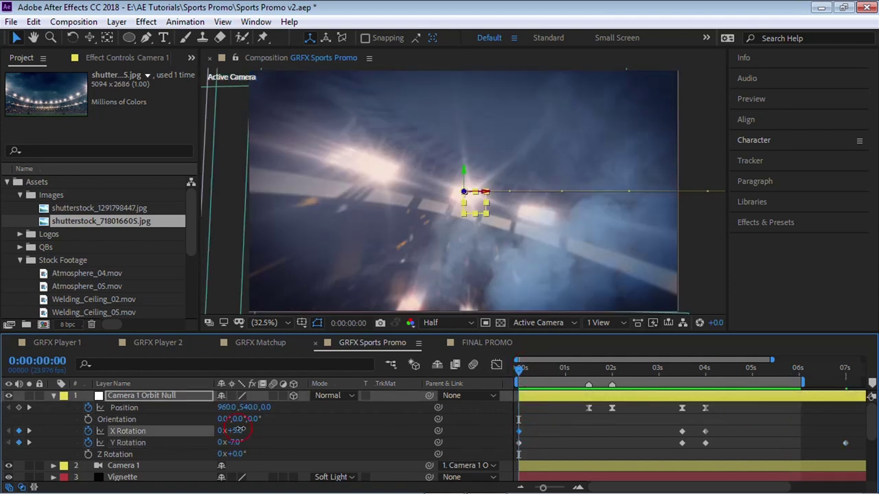
pyautogui.moveTo(239, 430)
pyautogui.mouseDown()
pyautogui.moveTo(249, 438)
pyautogui.moveTo(239, 431)
pyautogui.mouseUp()
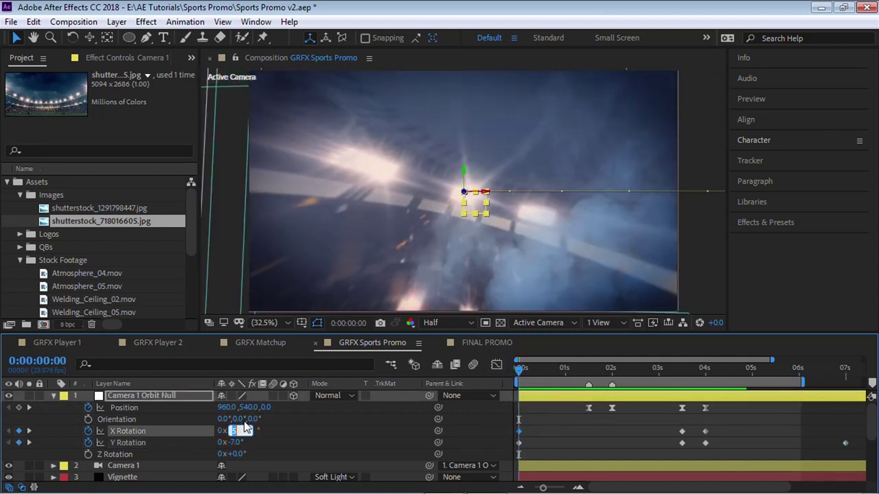
pyautogui.write('0')
pyautogui.press('Return')
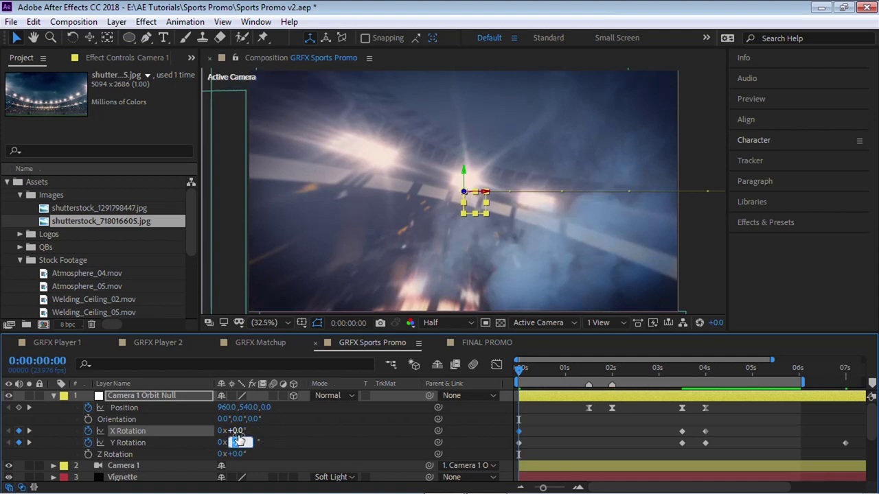
pyautogui.write('-10')
pyautogui.press('Return')
pyautogui.press('space')
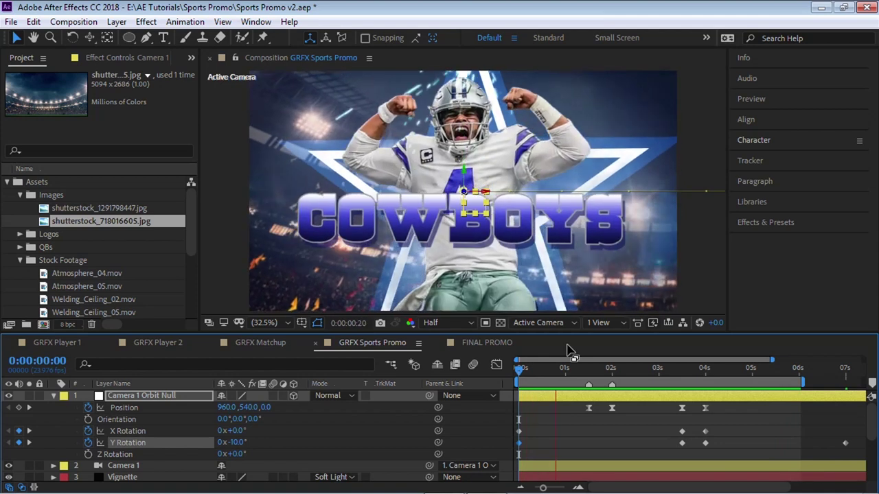
pyautogui.press('space')
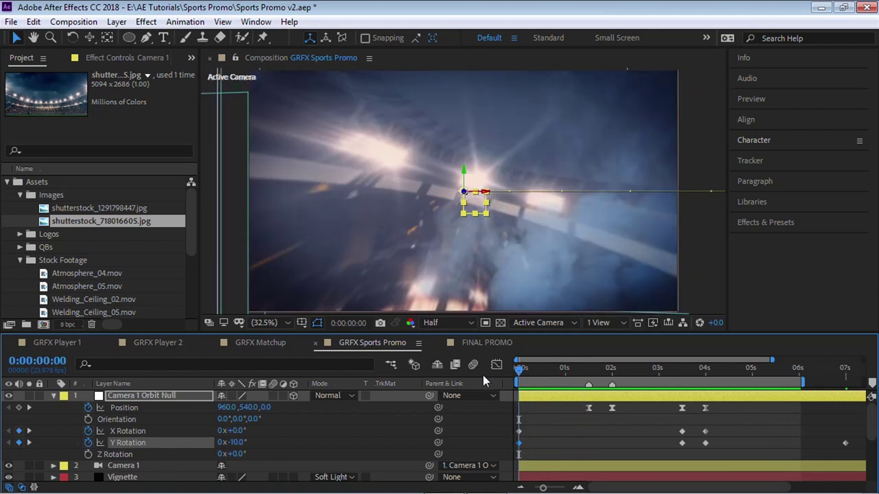
pyautogui.press('space')
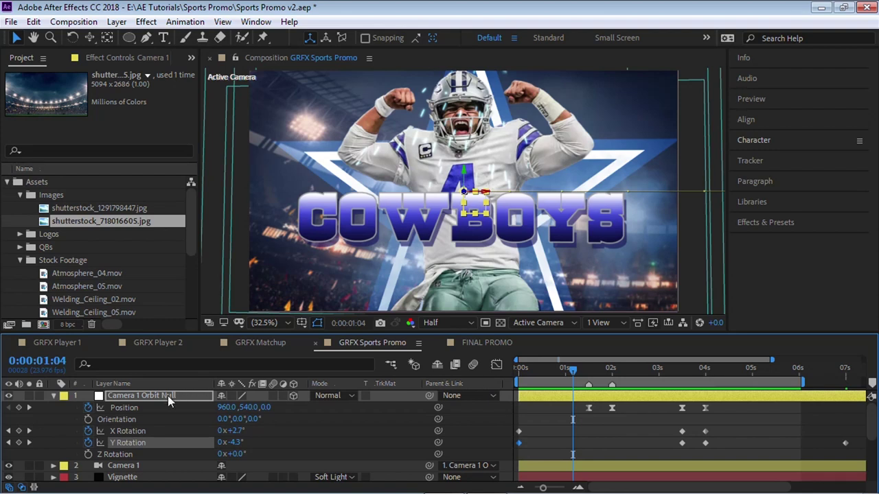
pyautogui.press('Return')
pyautogui.click(114, 407)
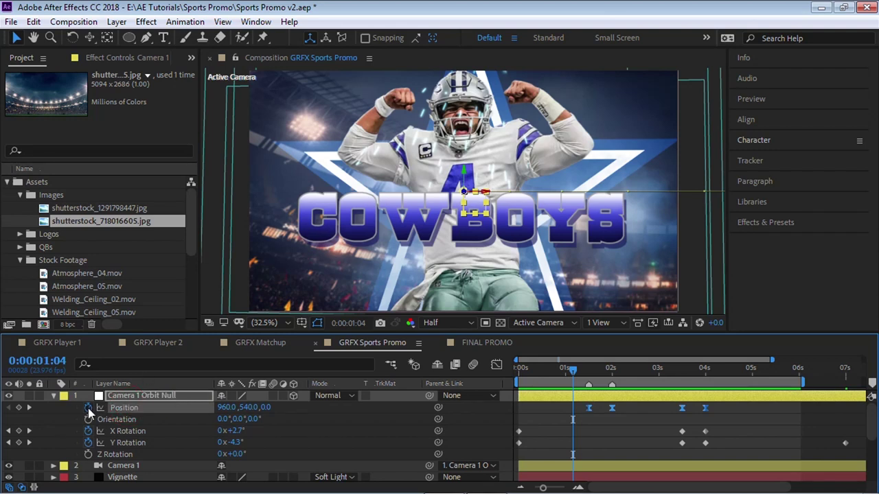
# Add a wiggle(5,50) expression to the orbit null's Position and preview the shake
pyautogui.keyDown('alt'); pyautogui.click(88, 408); pyautogui.keyUp('alt')
pyautogui.write('w')
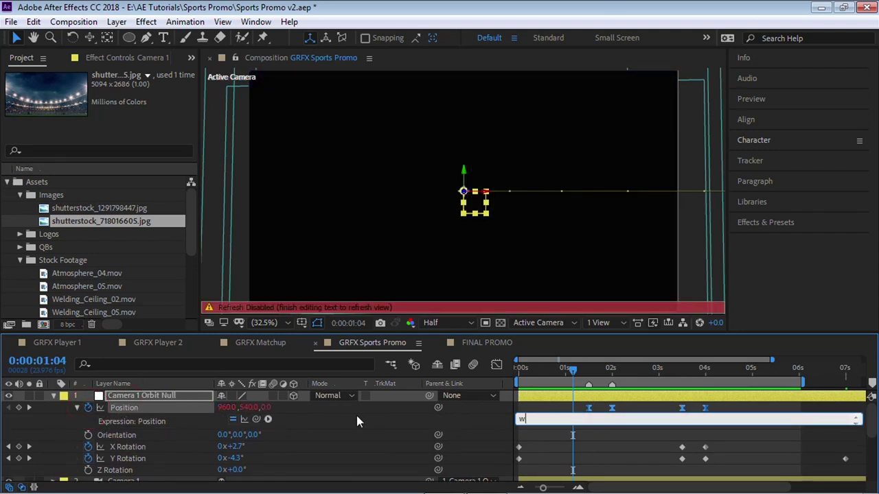
pyautogui.write('iggle(5,50')
pyautogui.write(')')
pyautogui.click(520, 368)
pyautogui.press('space')
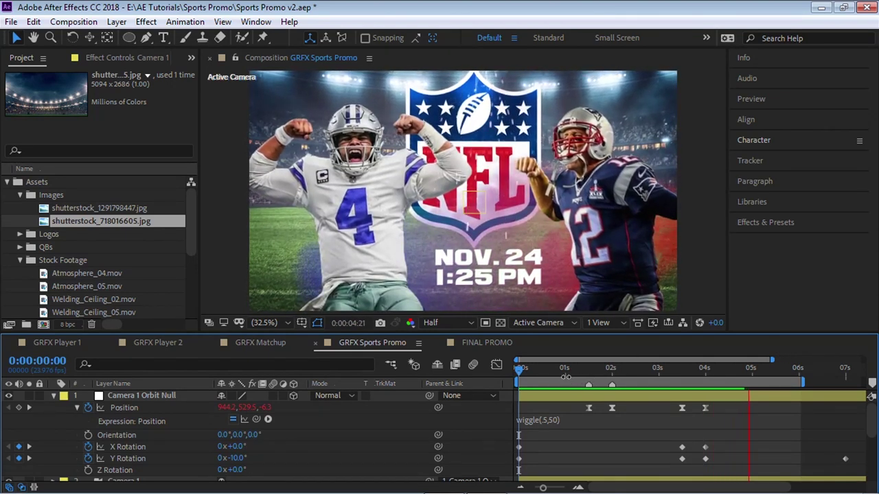
pyautogui.press('space')
# Inspect the wiggle frequency value, leave it unchanged, and preview the shake again
pyautogui.click(547, 419)
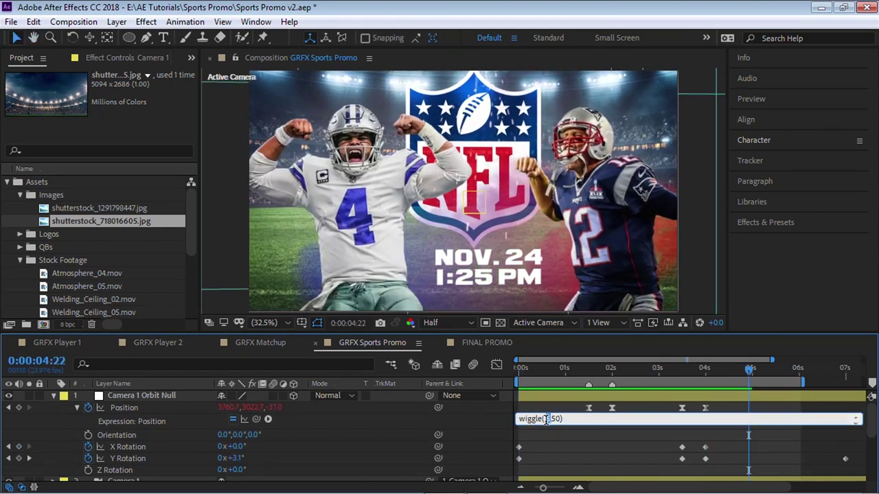
pyautogui.doubleClick(547, 419)
pyautogui.click(525, 370)
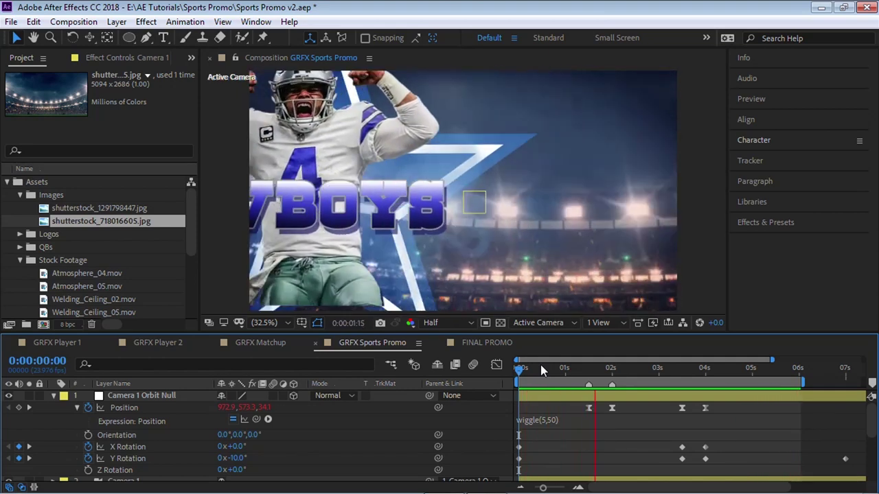
pyautogui.press('space')
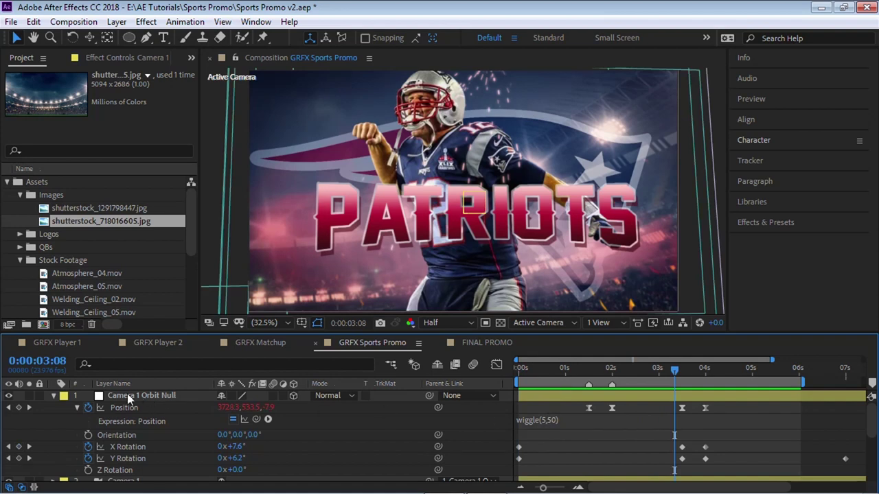
pyautogui.click(147, 398)
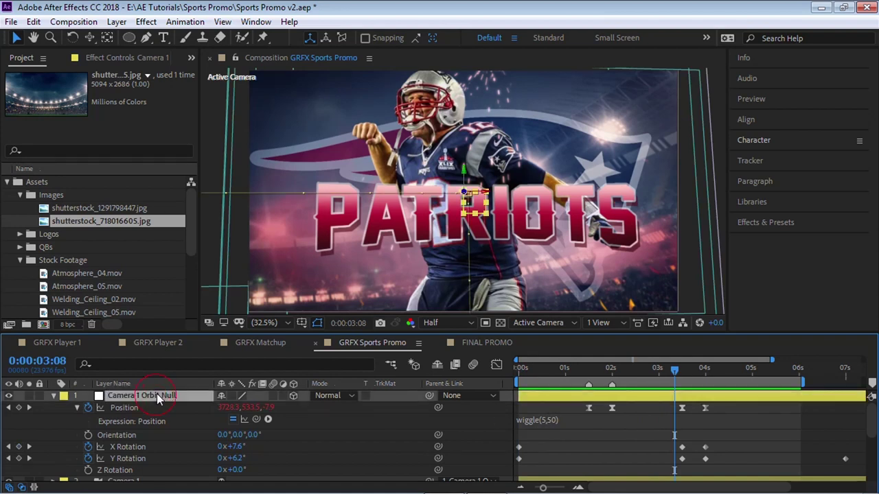
# Add two Slider Control effects to the Camera 1 Orbit Null
pyautogui.click(145, 22)
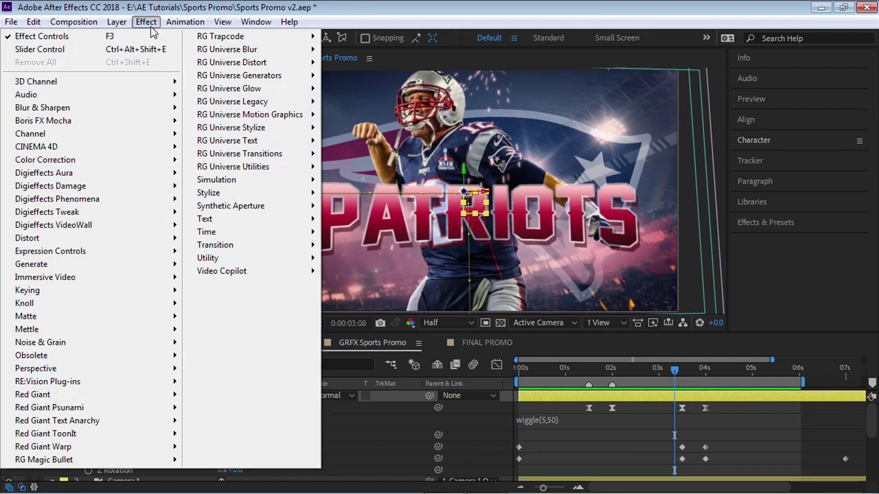
pyautogui.moveTo(146, 252)
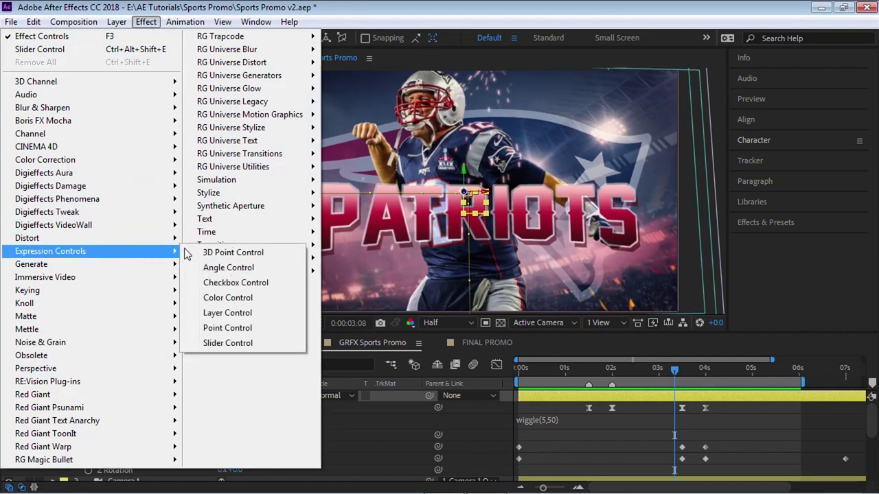
pyautogui.click(227, 344)
pyautogui.click(146, 22)
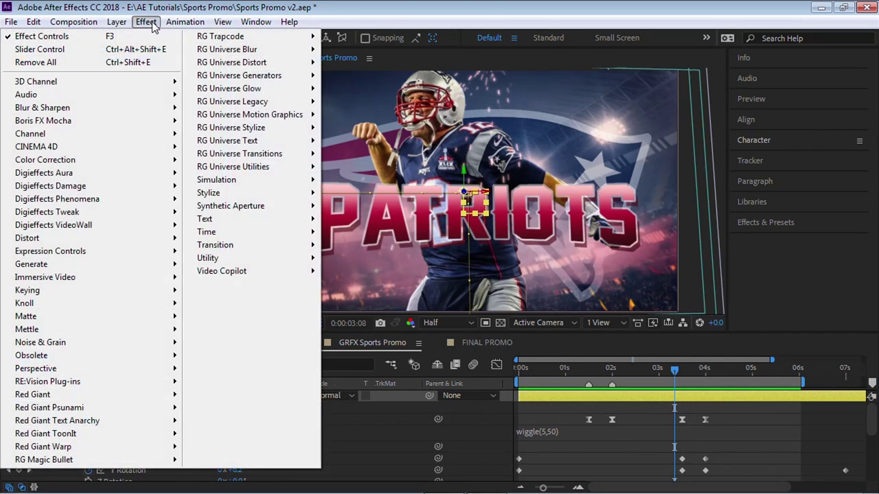
pyautogui.click(144, 51)
# Rename the first slider to Frequency, correcting the misspelled name
pyautogui.click(72, 87)
pyautogui.press('Return')
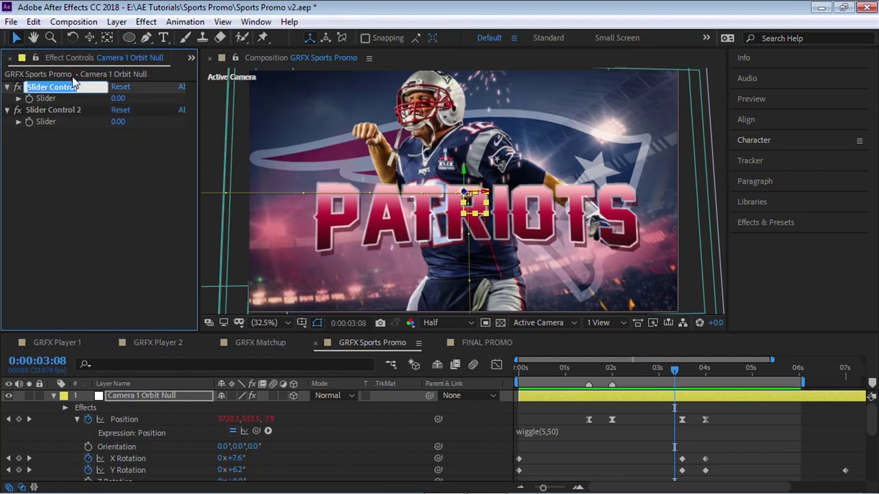
pyautogui.write('Freq')
pyautogui.write('ue')
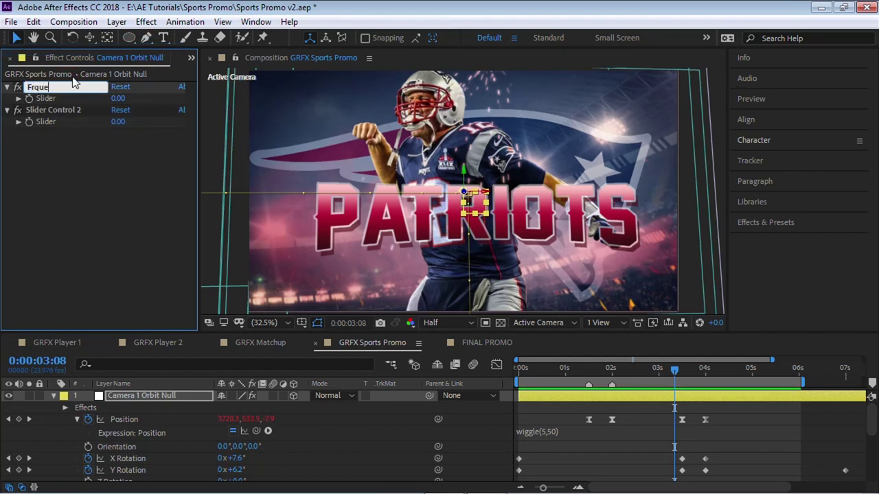
pyautogui.write('ncy')
pyautogui.press('Return')
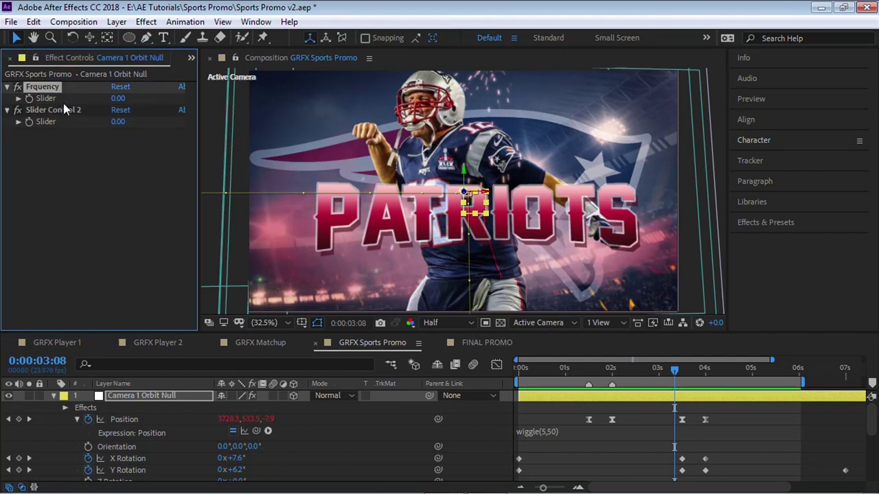
pyautogui.press('Return')
pyautogui.write('Fre')
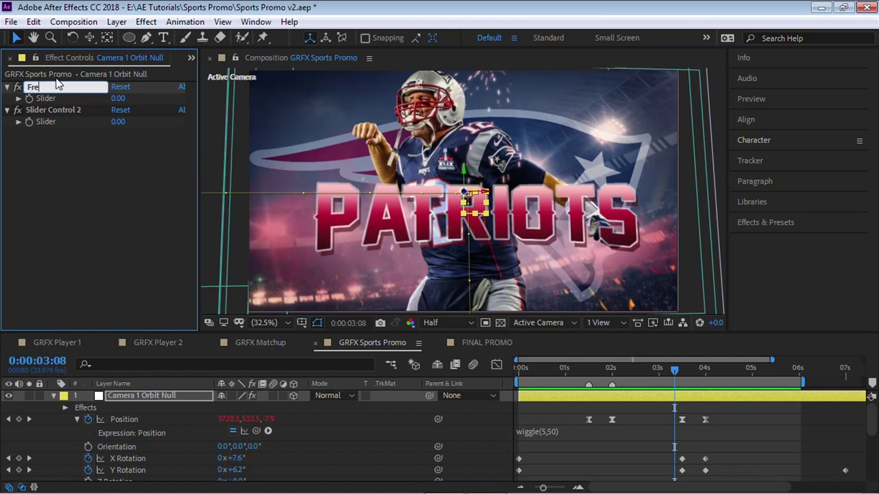
pyautogui.write('quency')
pyautogui.press('Return')
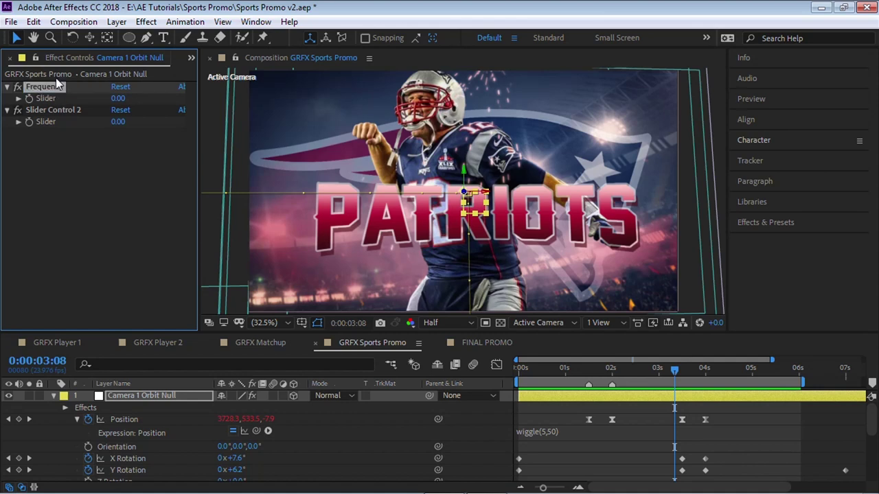
# Rename the second slider to Amount
pyautogui.click(74, 110)
pyautogui.press('Return')
pyautogui.write('Amo')
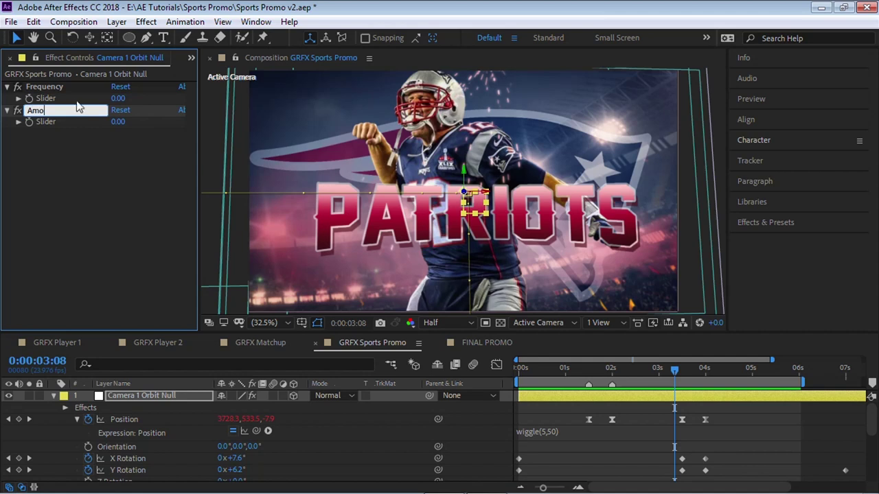
pyautogui.write('unt')
pyautogui.press('Return')
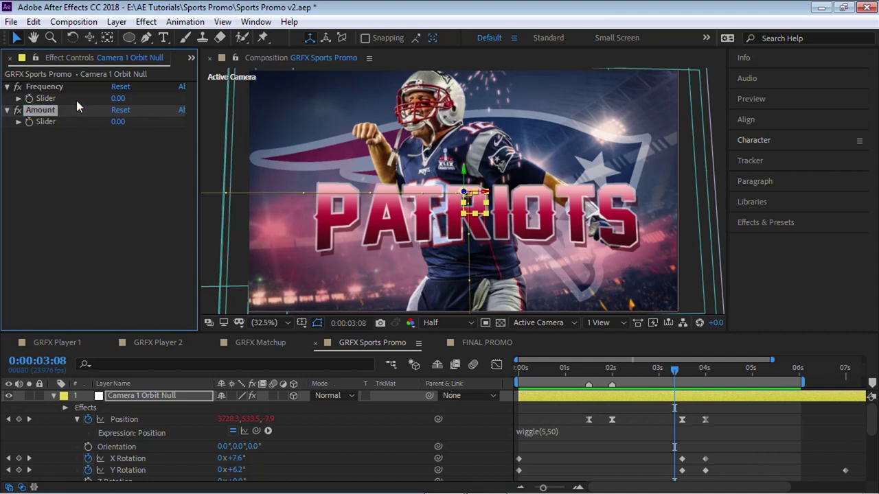
pyautogui.click(544, 431)
pyautogui.click(544, 431)
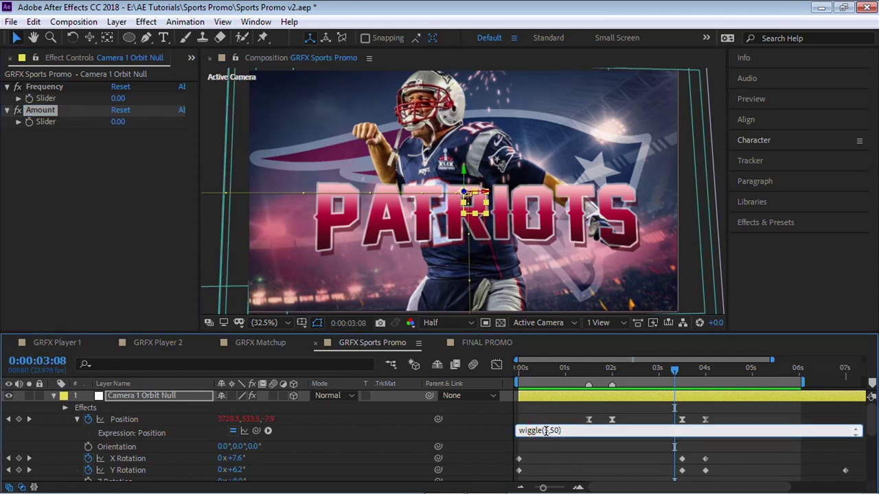
# Replace wiggle's fixed 5,50 values with a pickwhip link to the Frequency slider
pyautogui.moveTo(545, 430); pyautogui.dragTo(567, 429)
pyautogui.press('BackSpace')
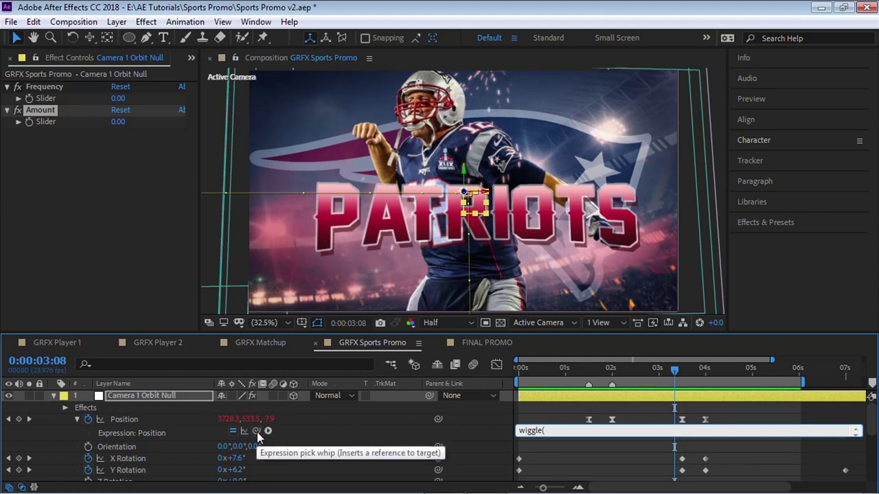
pyautogui.moveTo(257, 432); pyautogui.dragTo(52, 101)
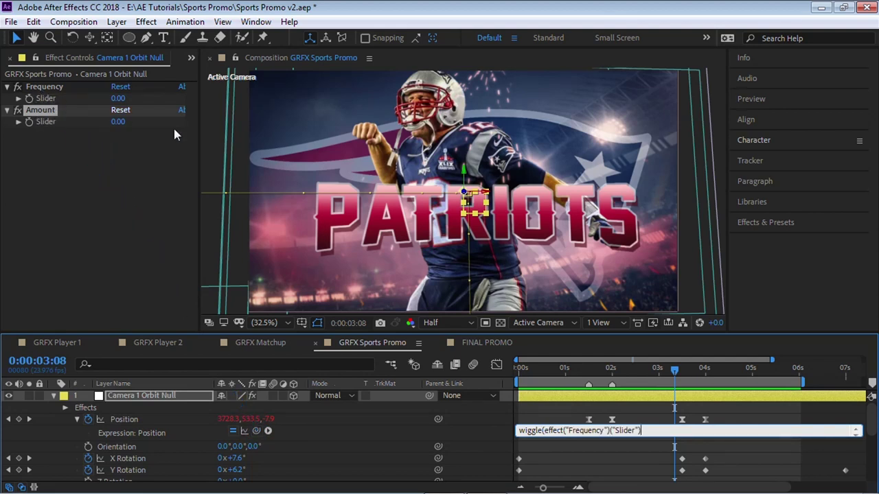
pyautogui.moveTo(543, 431); pyautogui.dragTo(644, 431)
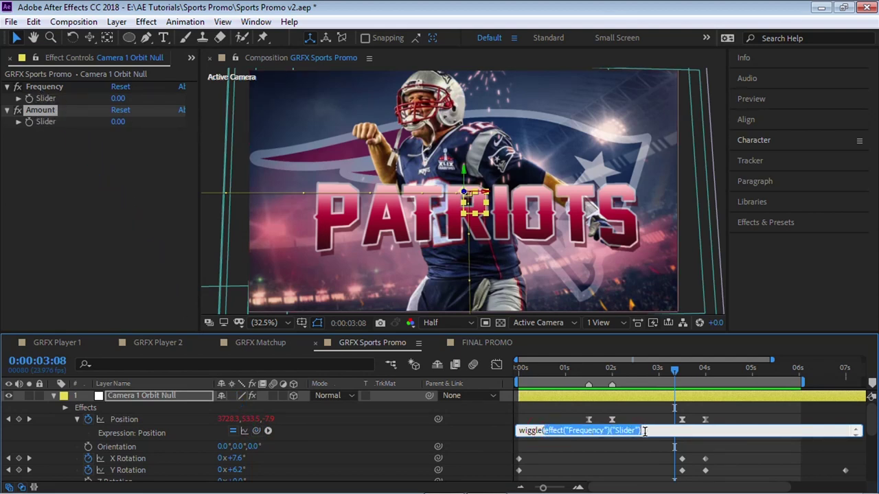
pyautogui.click(646, 431)
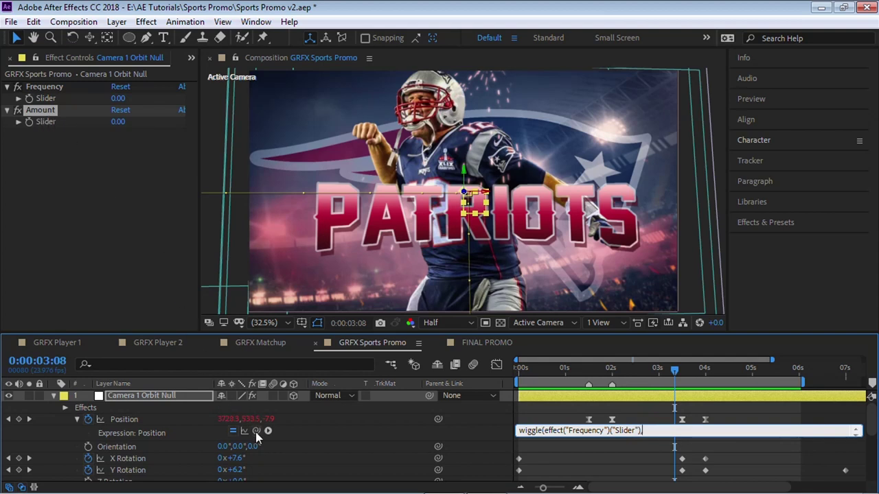
# Link wiggle's amount to the Amount slider, add the closing parenthesis, and preview from the start
pyautogui.moveTo(256, 431); pyautogui.dragTo(43, 120)
pyautogui.click(646, 431)
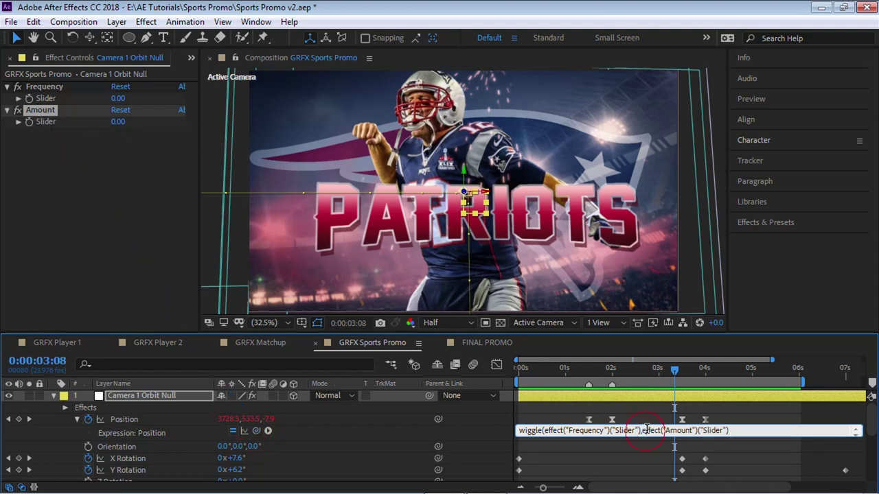
pyautogui.moveTo(646, 431); pyautogui.dragTo(734, 431)
pyautogui.click(734, 431)
pyautogui.write(')')
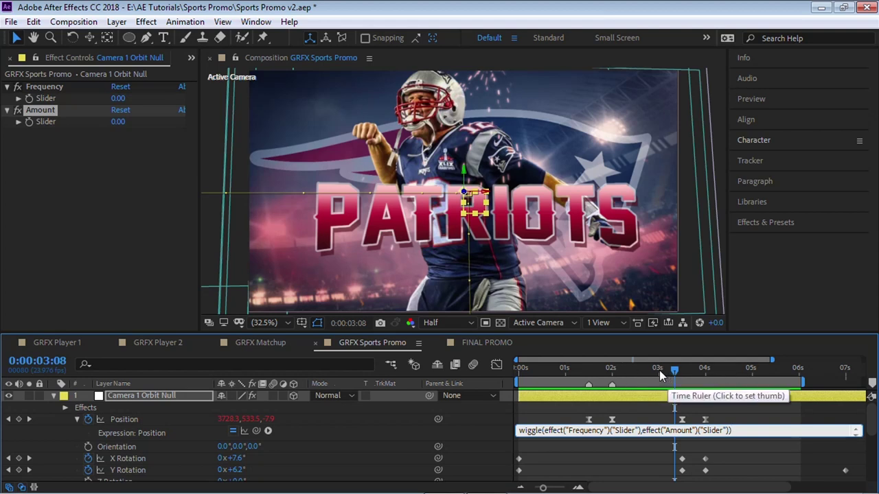
pyautogui.click(639, 368)
pyautogui.moveTo(577, 371); pyautogui.dragTo(518, 368)
pyautogui.press('space')
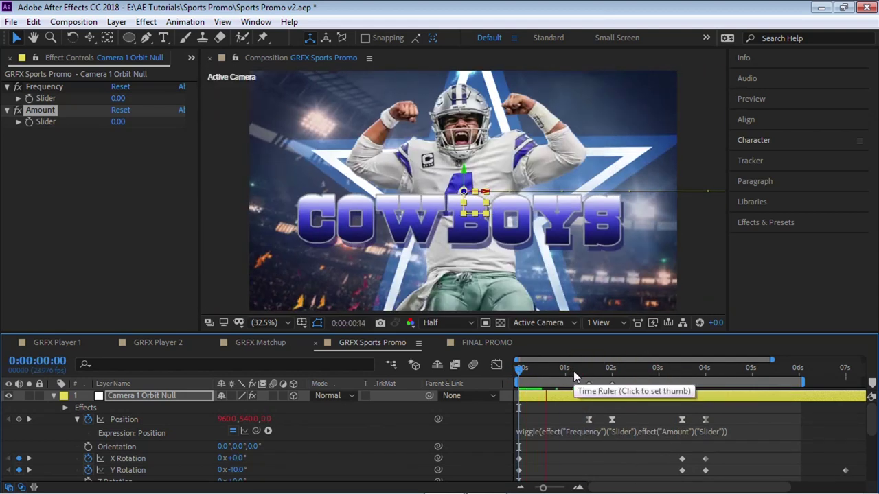
# Set the Frequency slider to 0.5 and the Amount slider to 50
pyautogui.press('space')
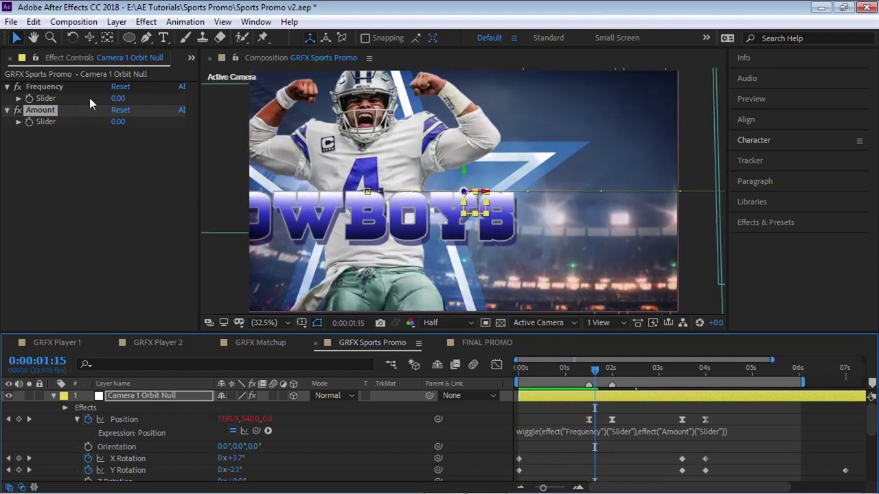
pyautogui.click(45, 104)
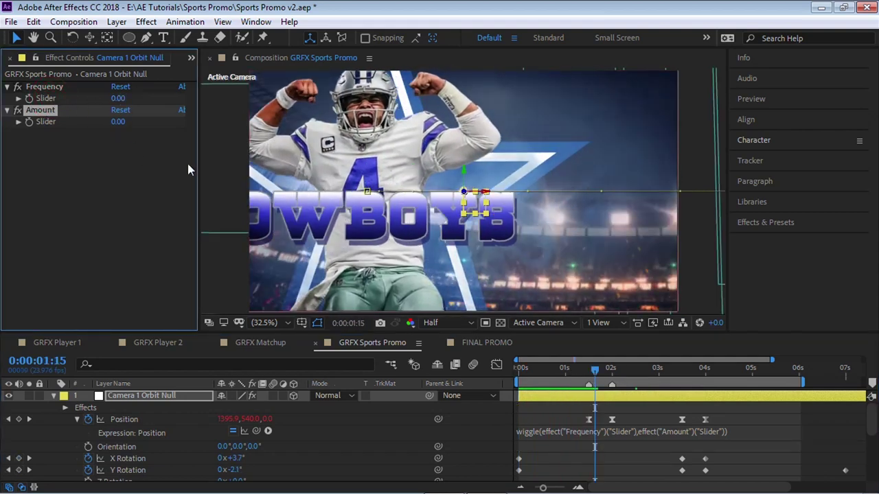
pyautogui.moveTo(579, 372); pyautogui.dragTo(562, 370)
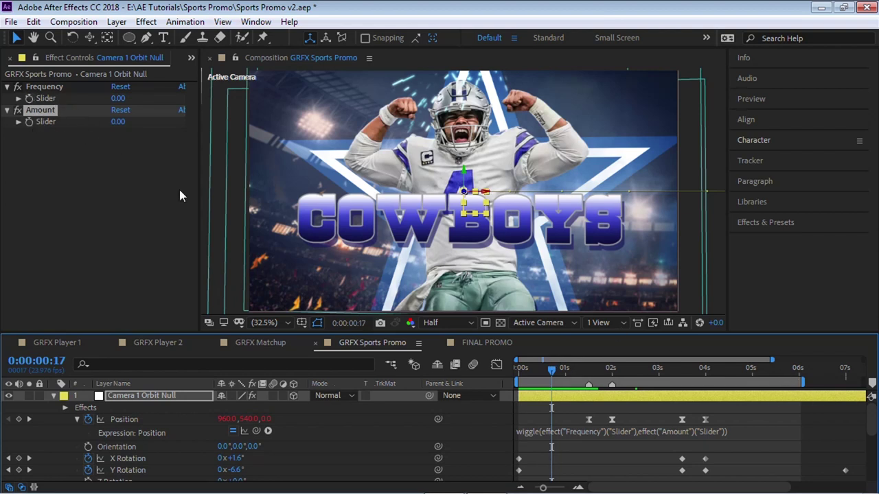
pyautogui.click(117, 98)
pyautogui.press('BackSpace')
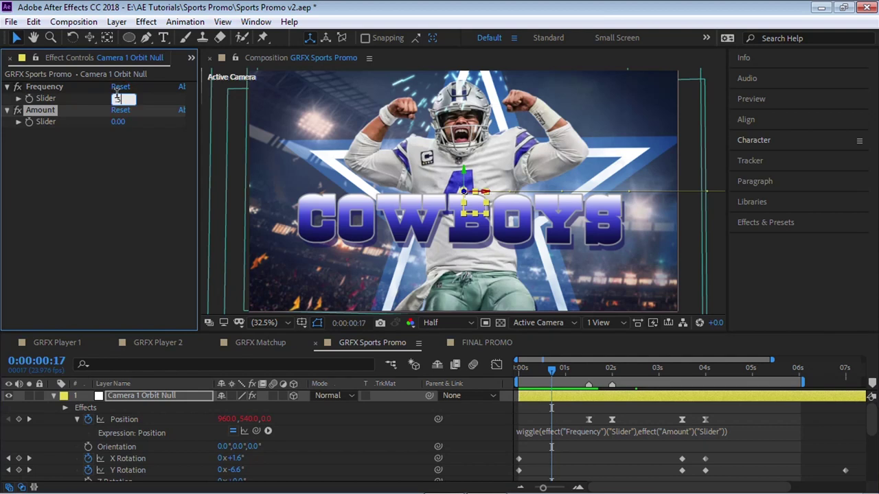
pyautogui.write('.5')
pyautogui.press('Return')
pyautogui.click(120, 122)
pyautogui.write('50')
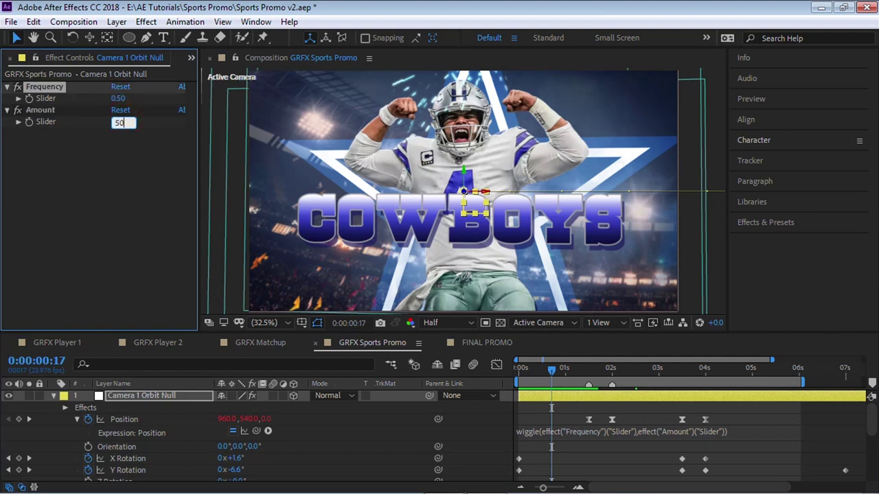
pyautogui.press('Return')
# Preview the camera shake from the composition start, then return near the start
pyautogui.moveTo(552, 369); pyautogui.dragTo(515, 374)
pyautogui.press('space')
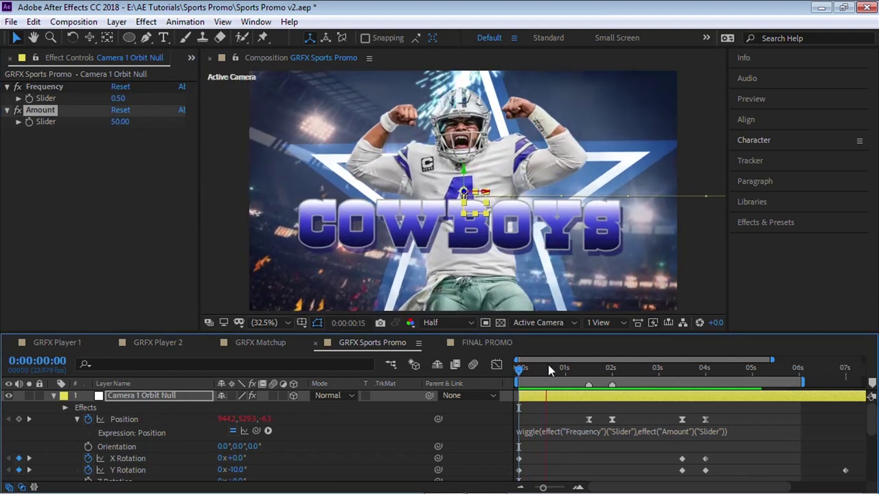
pyautogui.click(146, 397)
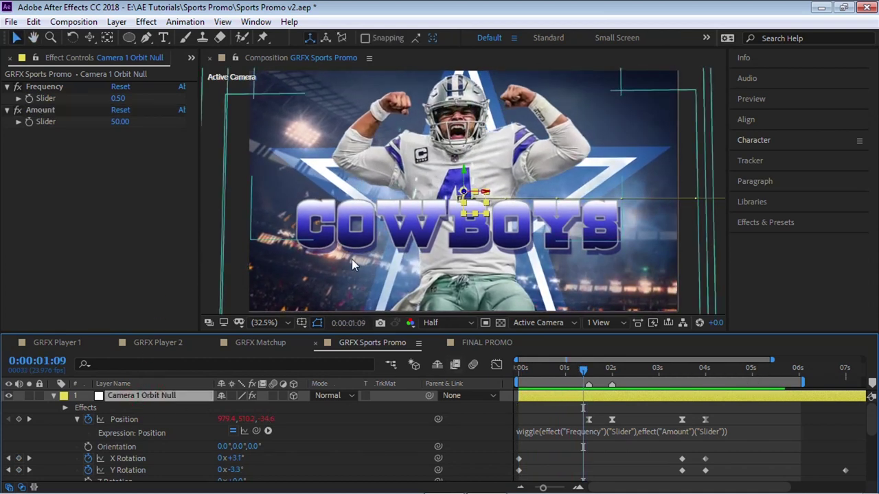
pyautogui.moveTo(553, 375)
pyautogui.mouseDown()
pyautogui.moveTo(530, 377)
pyautogui.moveTo(538, 376)
pyautogui.mouseUp()
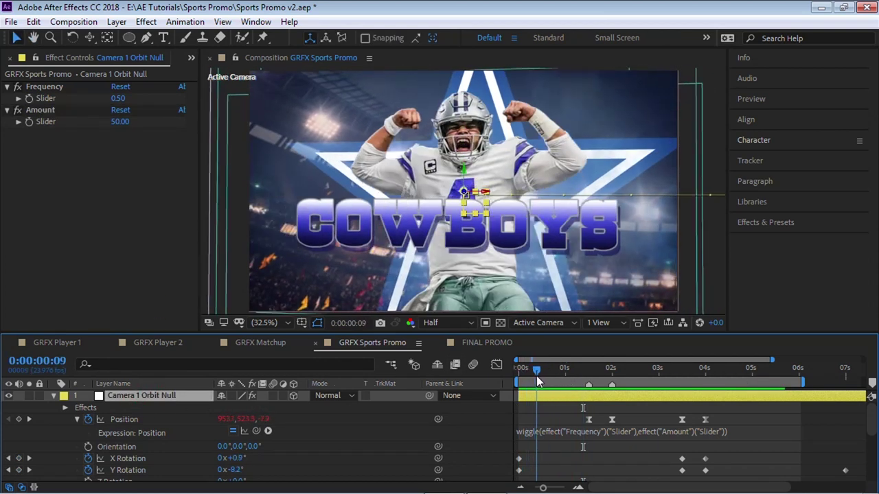
pyautogui.click(29, 98)
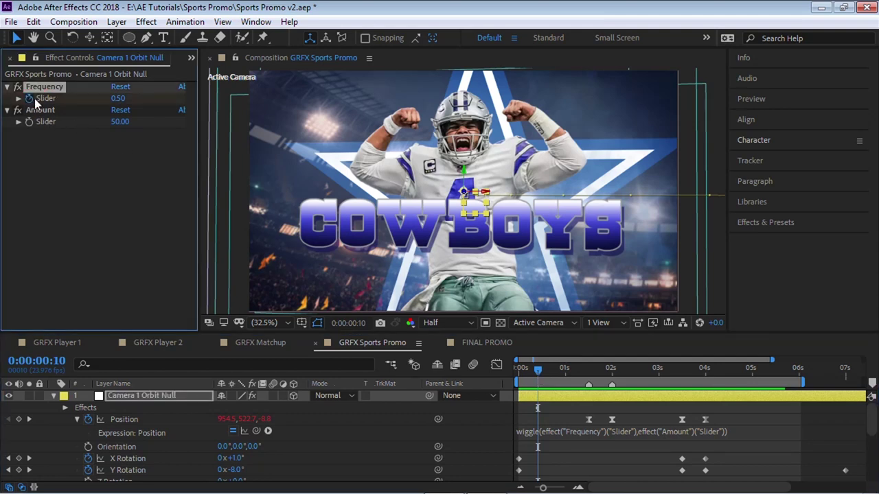
# Keyframe Frequency to 2 at frame 11 and back to 0.5 at one second
pyautogui.press('pagedown')
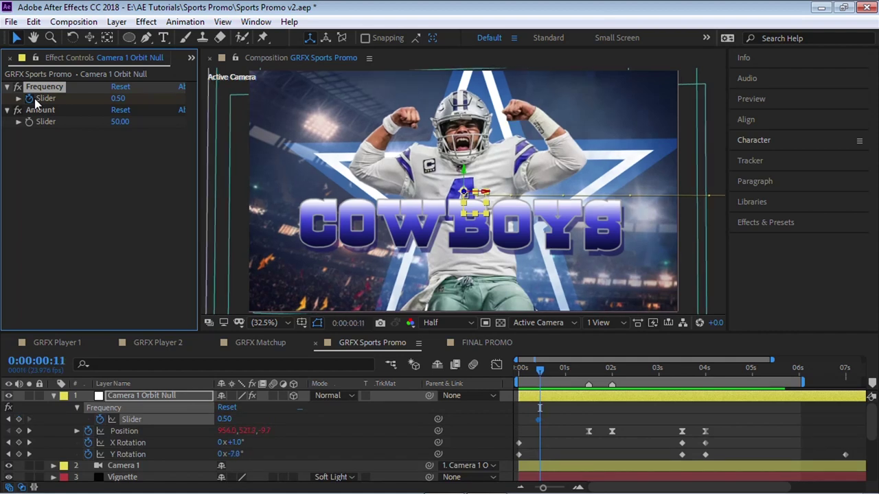
pyautogui.click(120, 98)
pyautogui.write('2')
pyautogui.press('Return')
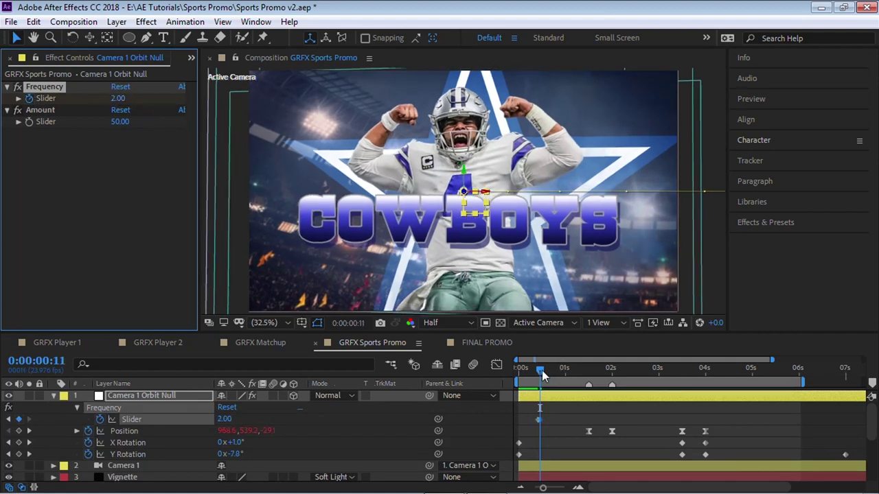
pyautogui.moveTo(542, 370); pyautogui.dragTo(564, 369)
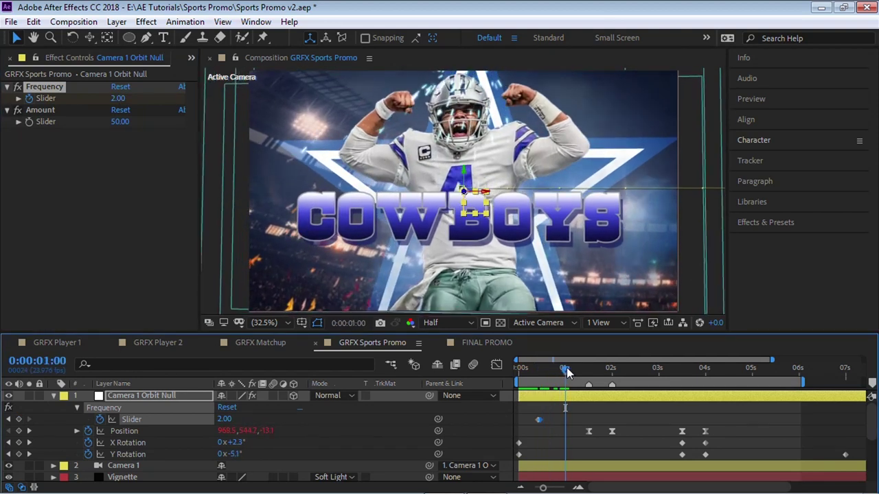
pyautogui.click(122, 98)
pyautogui.write('.5')
pyautogui.press('Return')
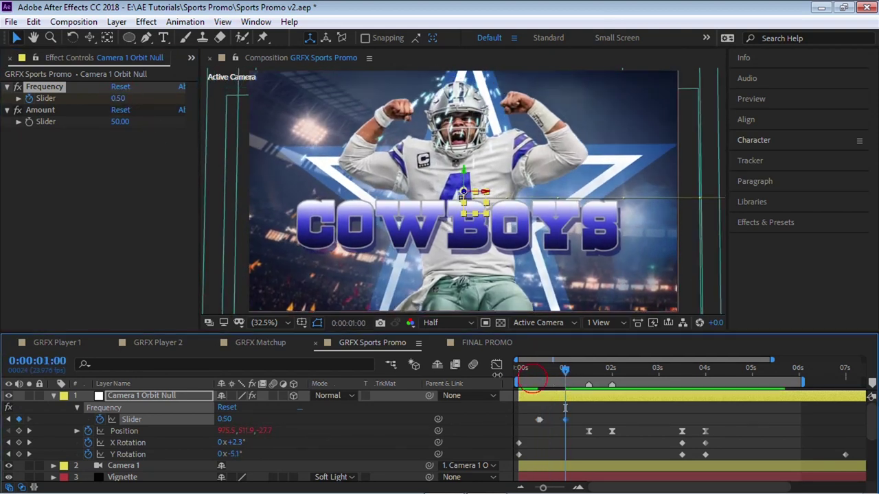
# Preview the frequency burst from the start and zoom the timeline onto the first seconds
pyautogui.click(537, 370)
pyautogui.click(513, 370)
pyautogui.press('space')
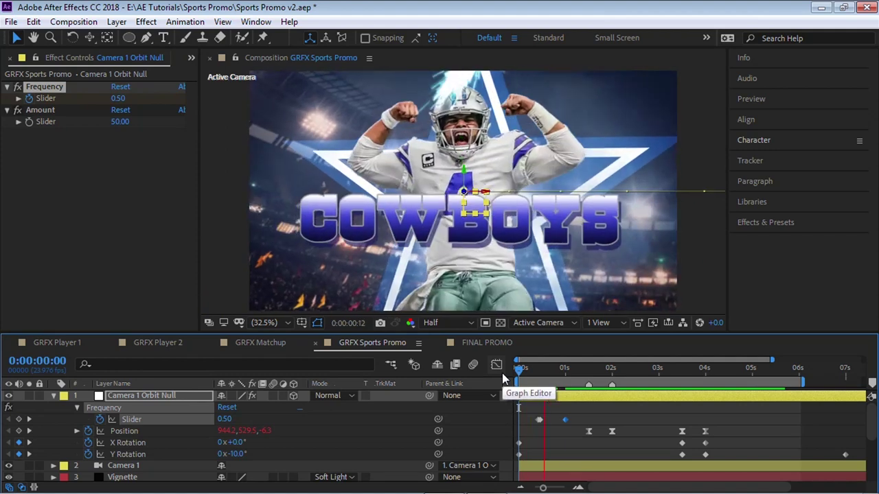
pyautogui.click(540, 371)
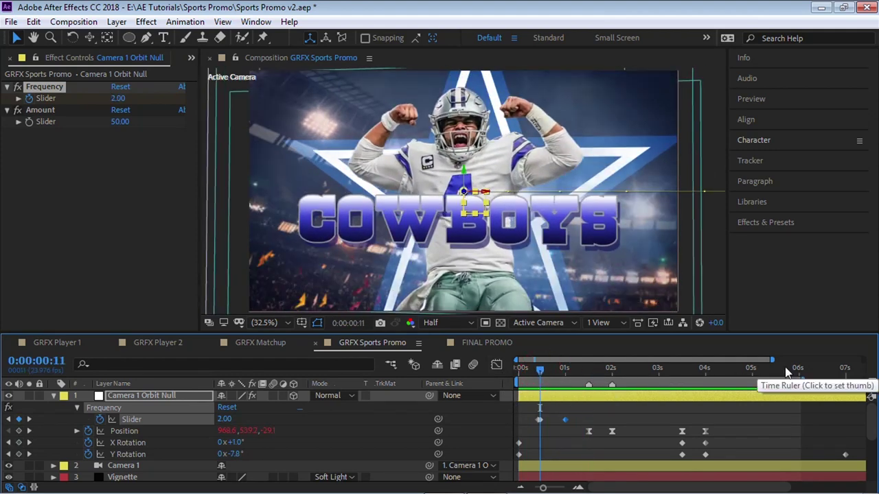
pyautogui.moveTo(771, 359); pyautogui.dragTo(664, 359)
# Raise the frame-11 Frequency keyframe to 3 and preview the stronger shake
pyautogui.click(555, 420)
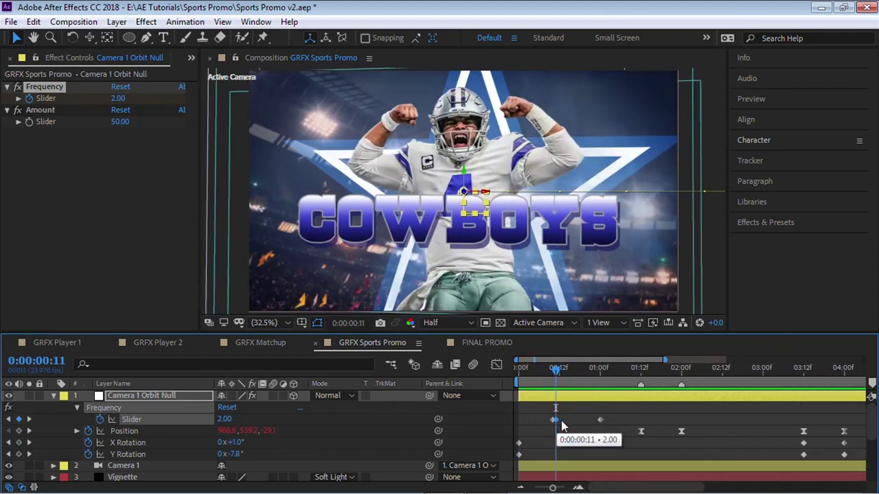
pyautogui.click(119, 98)
pyautogui.write('3')
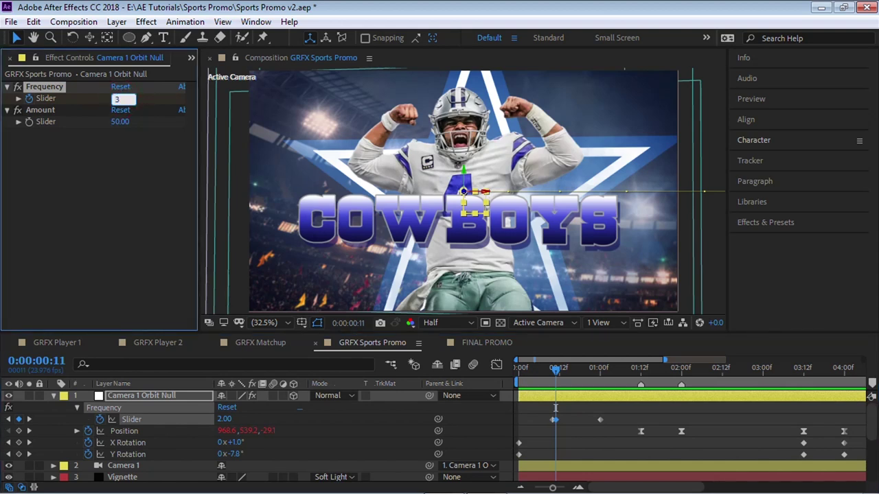
pyautogui.press('Return')
pyautogui.press('space')
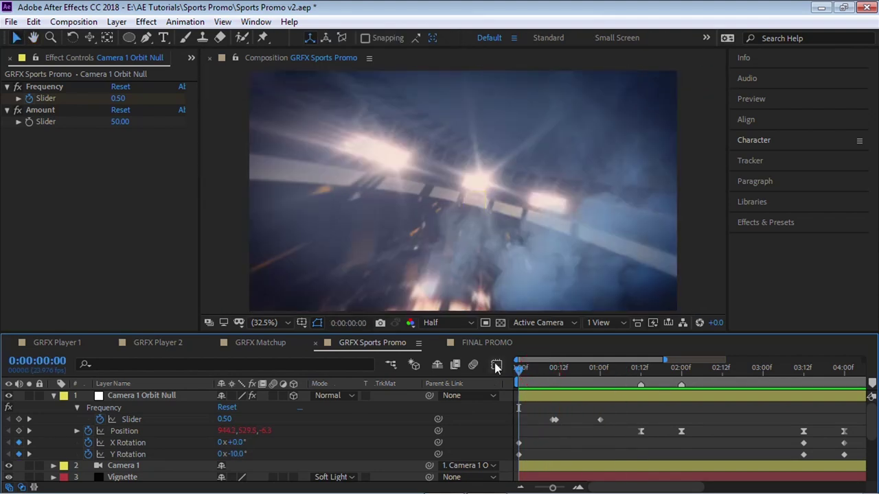
# Replay the shake preview from near the start, stopping at frame 11
pyautogui.press('space')
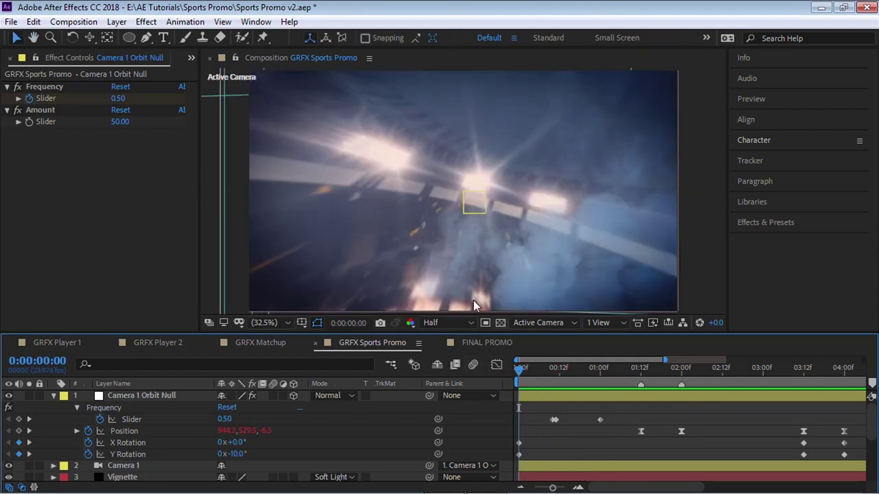
pyautogui.press('space')
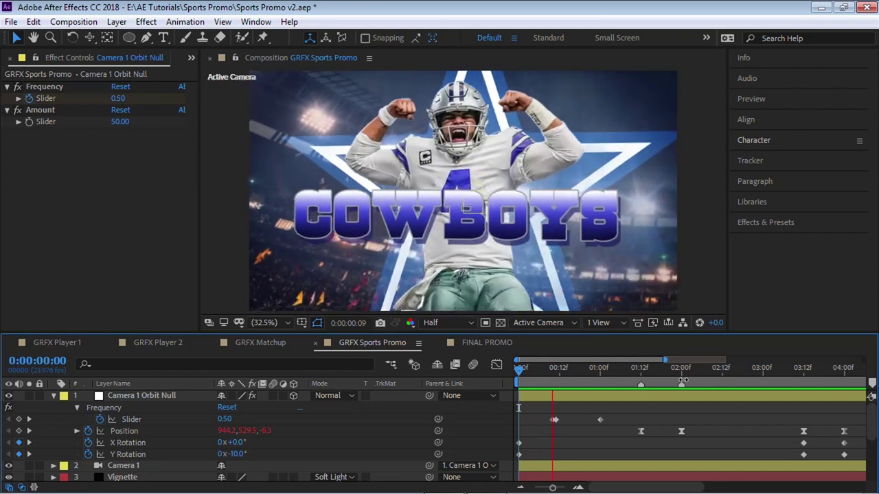
pyautogui.click(596, 419)
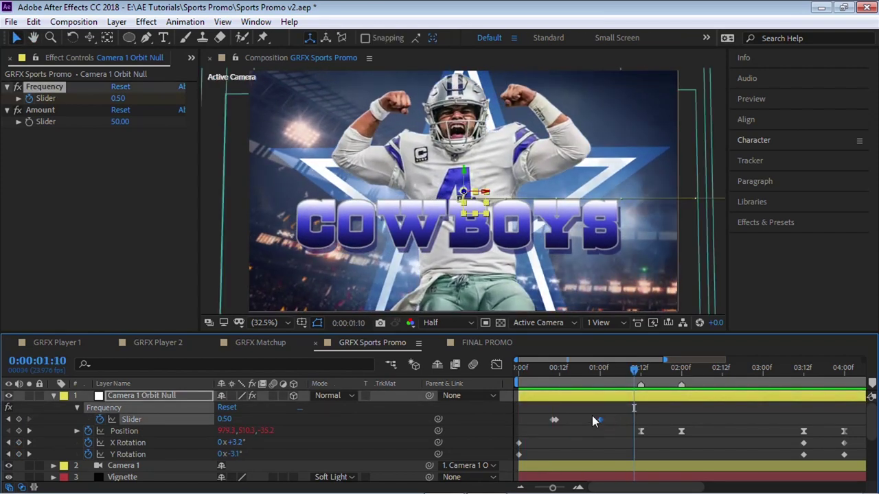
pyautogui.click(530, 369)
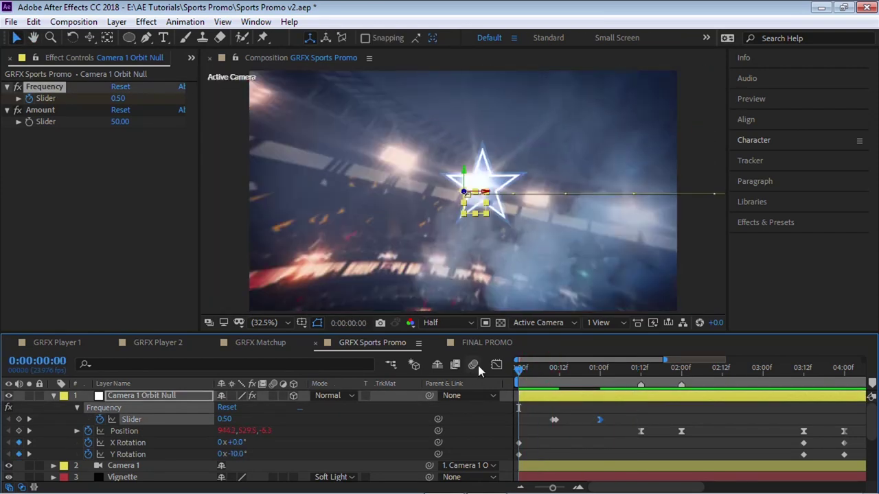
pyautogui.press('space')
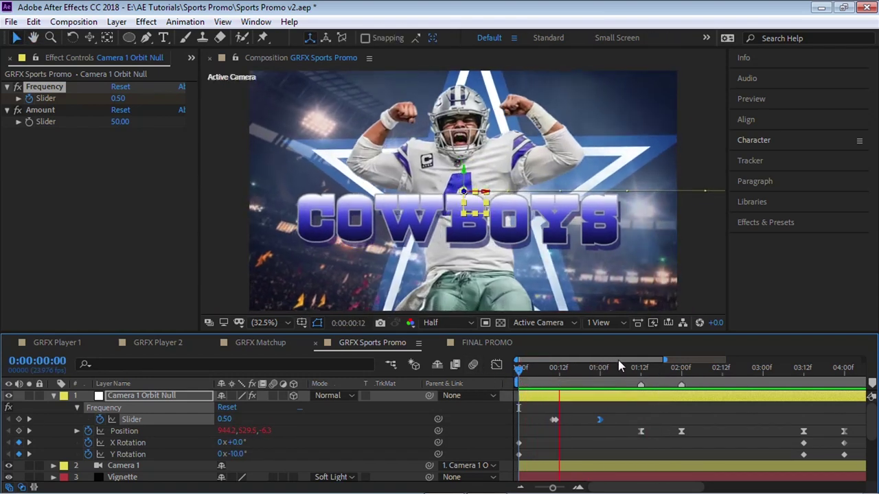
pyautogui.click(556, 371)
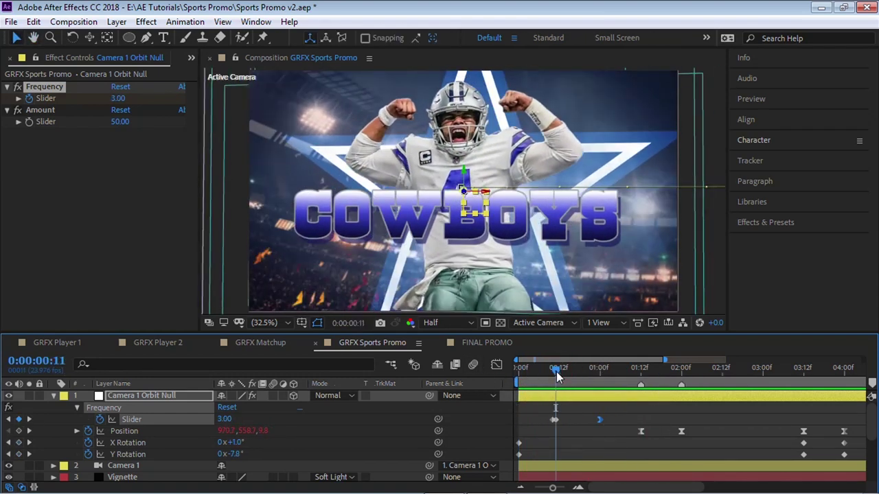
# Lower the Amount slider to 40 and preview the gentler shake
pyautogui.click(122, 121)
pyautogui.write('40')
pyautogui.press('Return')
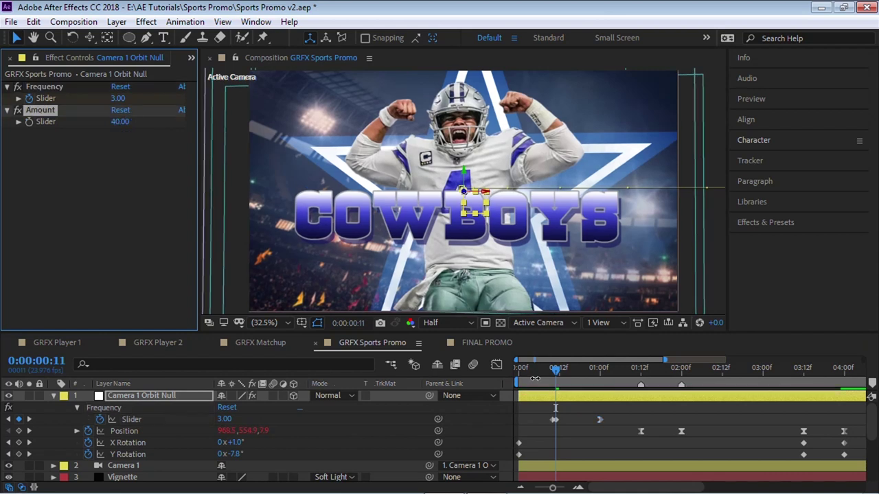
pyautogui.press('space')
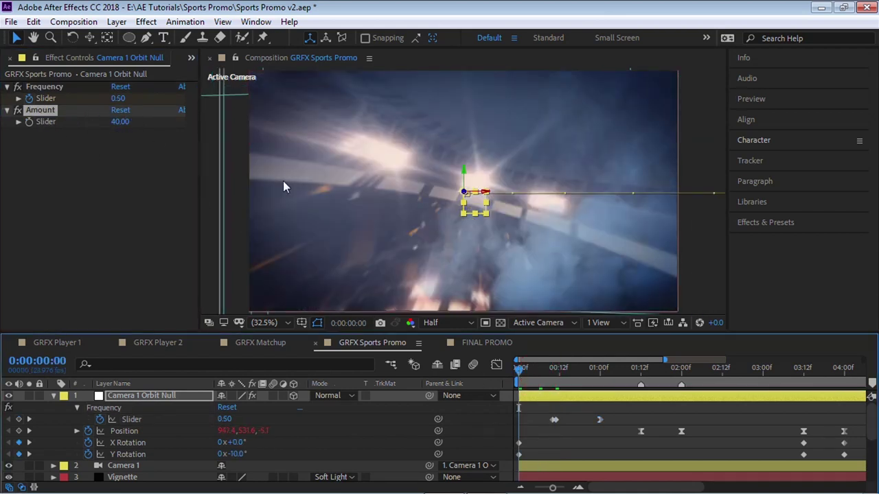